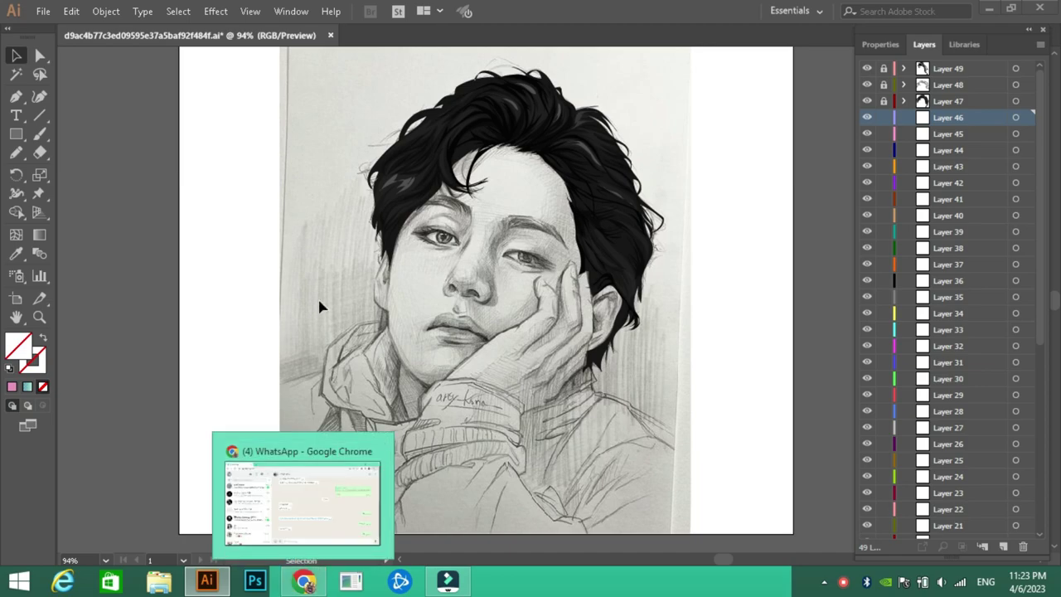
Switch to the Pencil tool on Layer 46 to begin freehand tracing
key(n)
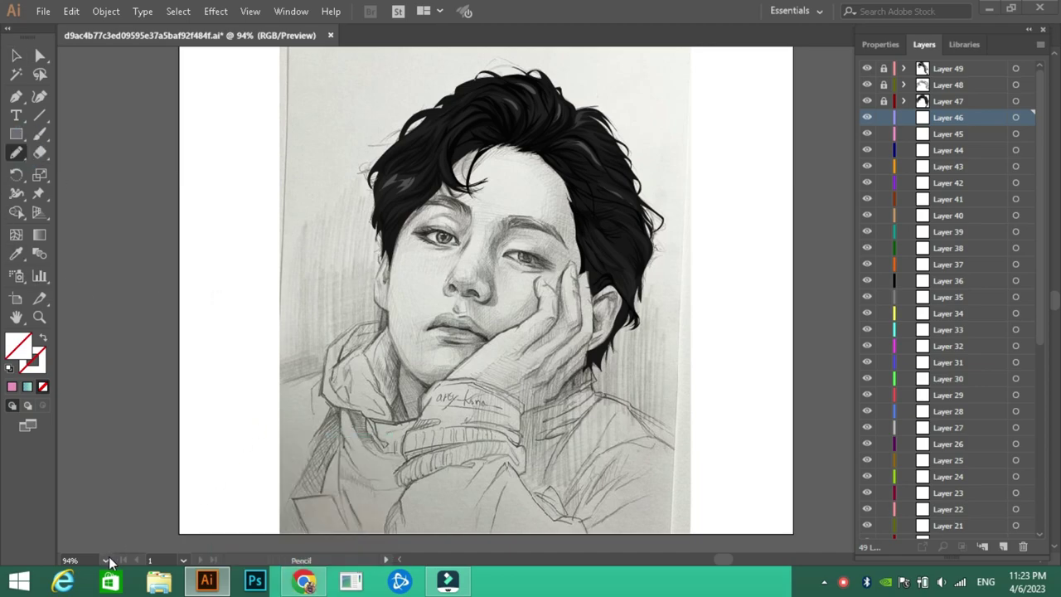
click(106, 561)
At 600% zoom, pencil-trace the eyebrow outline and a few brow hair strokes
click(144, 270)
drag(283, 177, 439, 344)
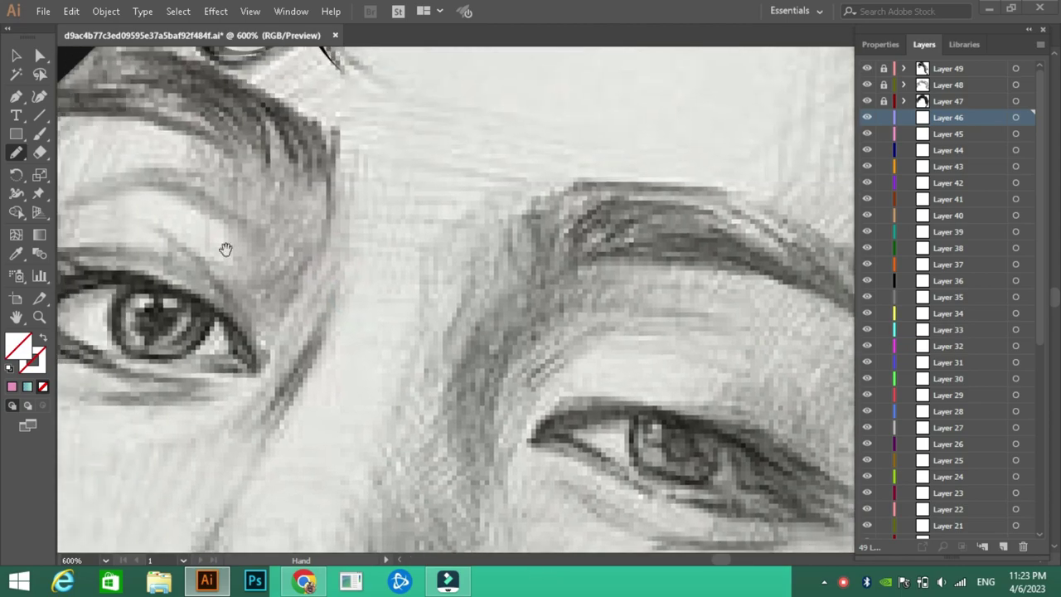
drag(242, 315, 294, 312)
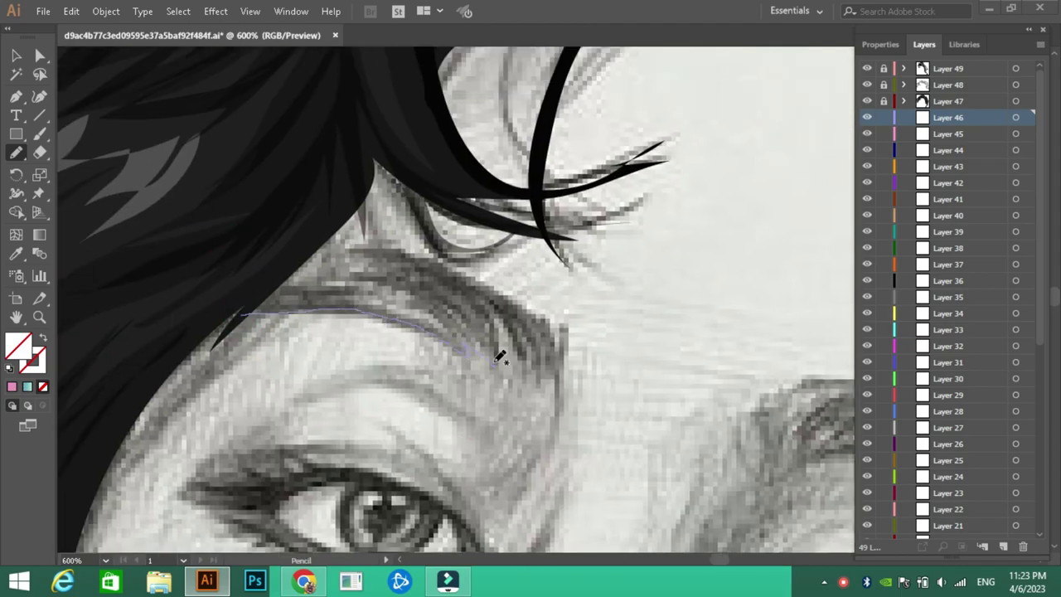
mouse_move(506, 363)
mouse_down()
mouse_move(514, 325)
mouse_move(558, 384)
mouse_up()
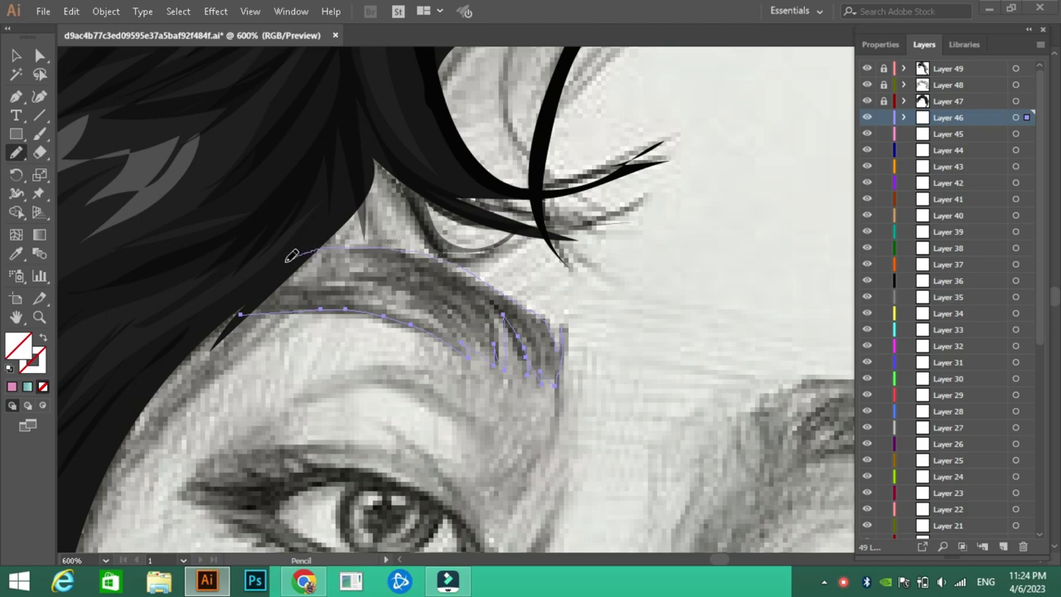
mouse_move(290, 260)
mouse_down()
mouse_move(232, 289)
mouse_move(229, 319)
mouse_up()
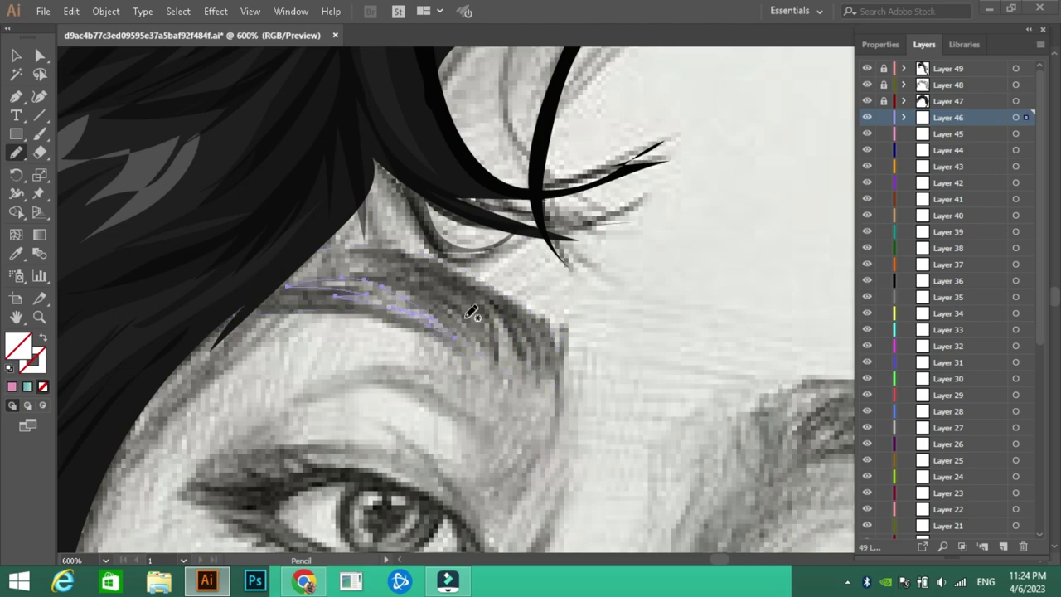
drag(473, 307, 435, 286)
mouse_move(356, 263)
mouse_down()
mouse_move(469, 305)
mouse_move(484, 334)
mouse_up()
Fill the eyebrow outline and hair strokes with black sampled from the hair
click(16, 254)
click(253, 188)
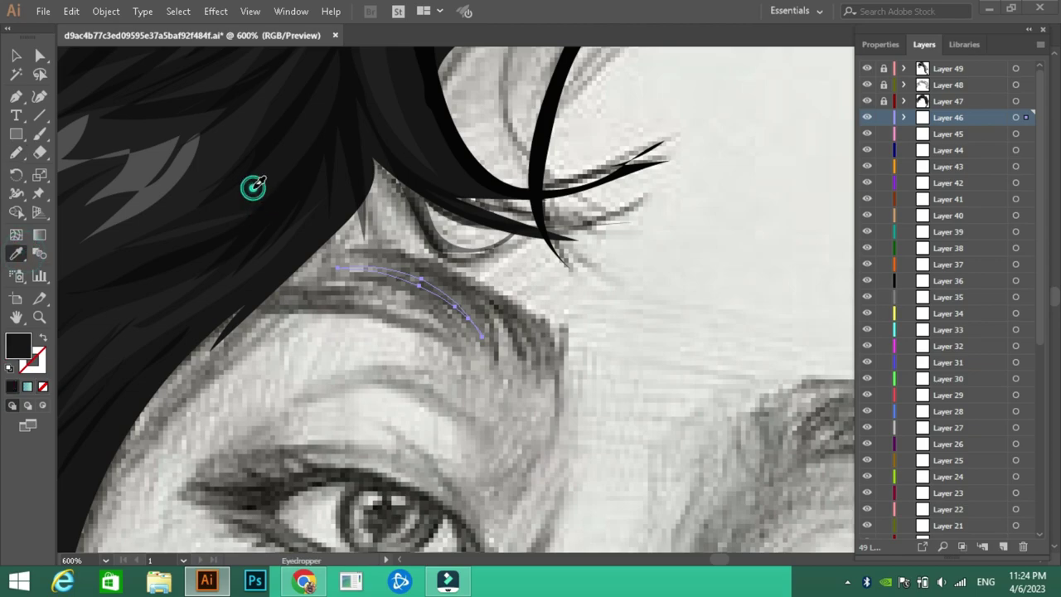
key(v)
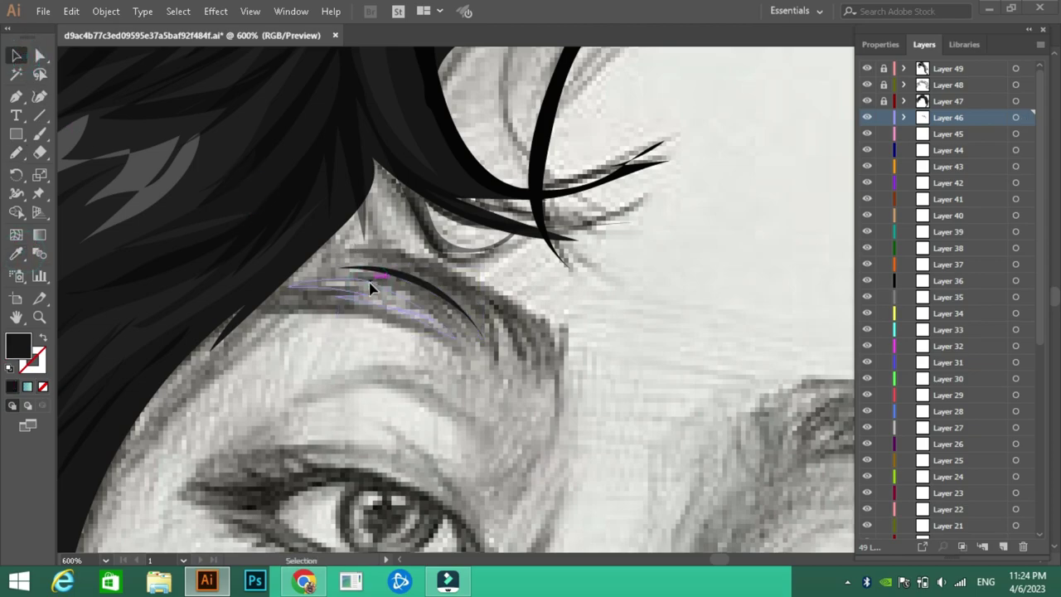
click(370, 288)
key(F6)
click(553, 309)
key(F6)
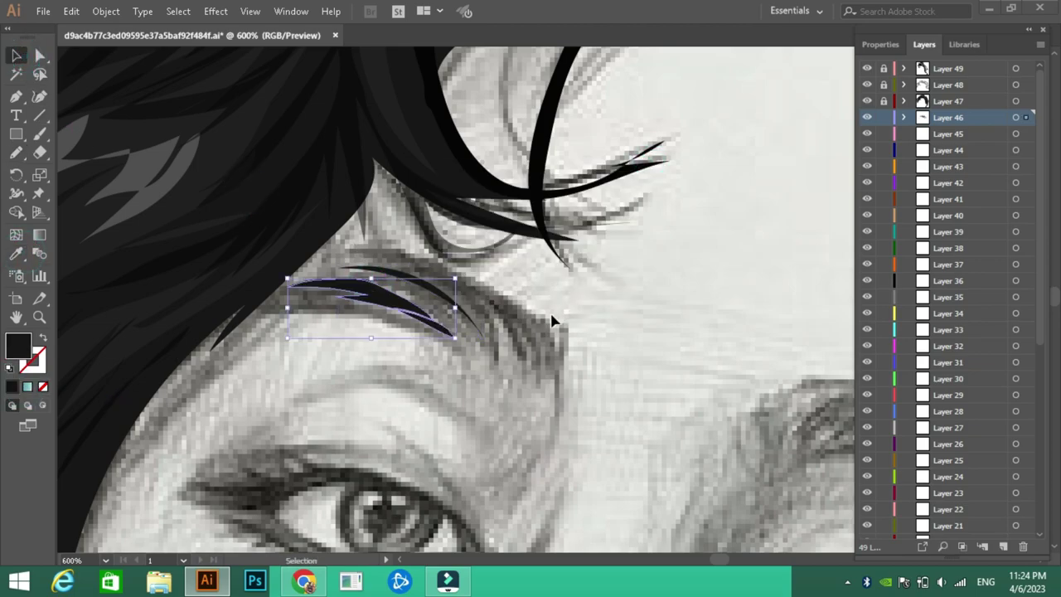
click(553, 321)
key(F6)
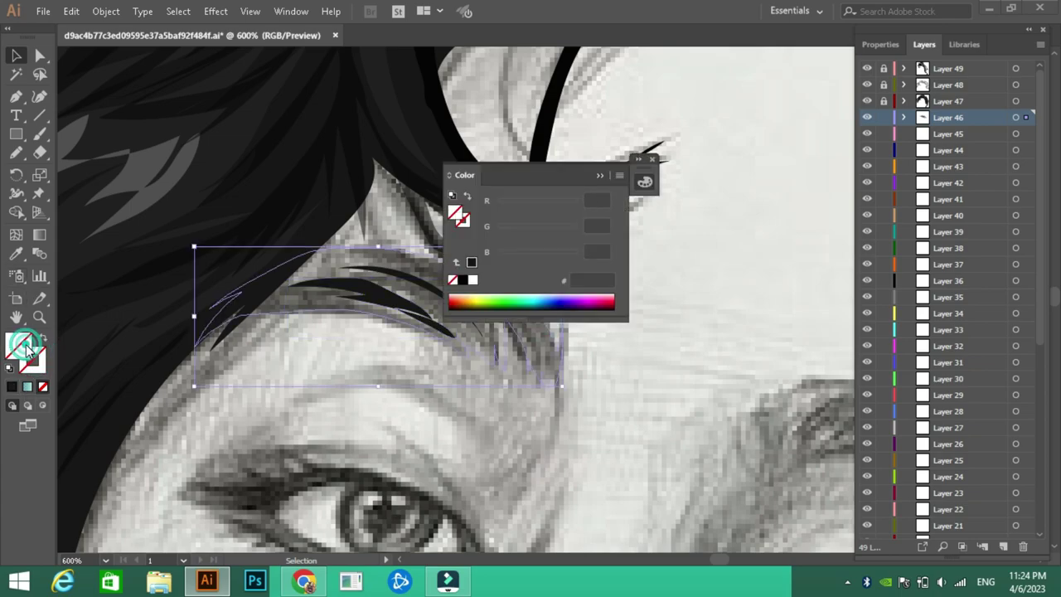
click(463, 280)
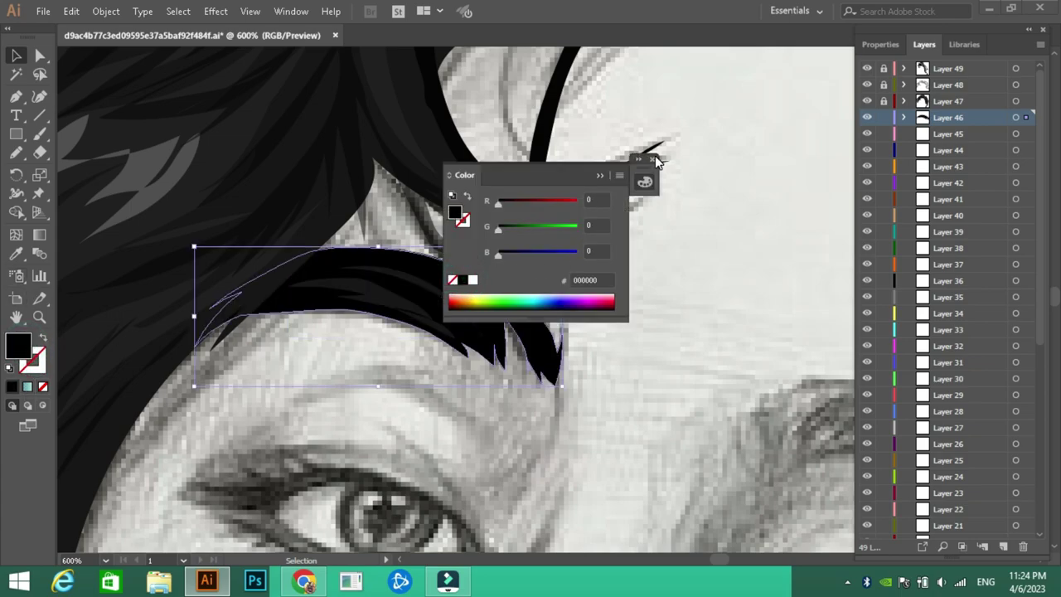
click(655, 160)
click(705, 211)
Lock Layer 46 and pencil-trace a hair tip over the brow on Layer 45
click(883, 117)
click(948, 133)
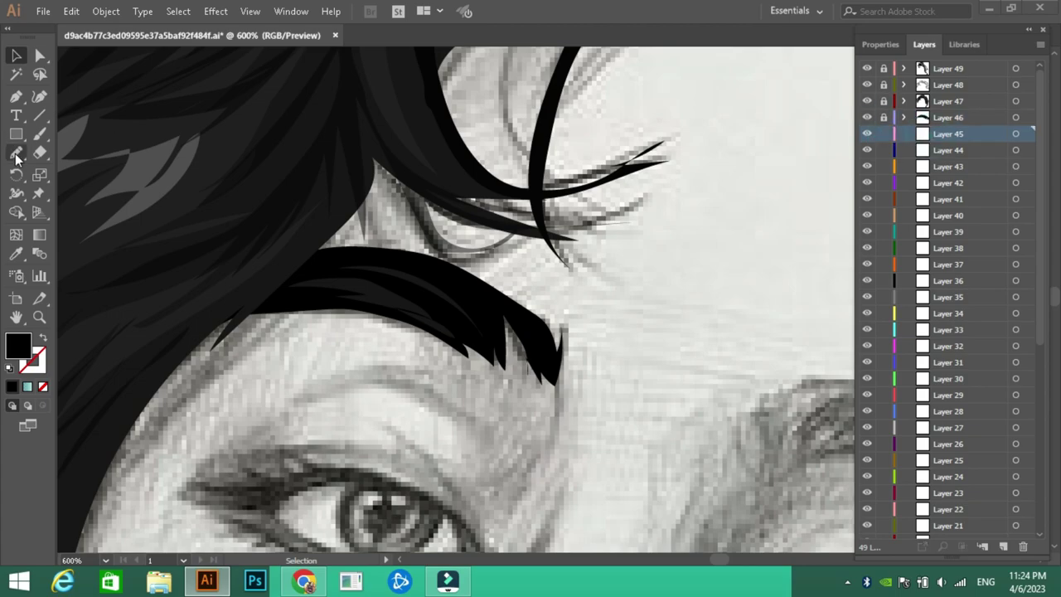
click(17, 155)
drag(462, 347, 475, 359)
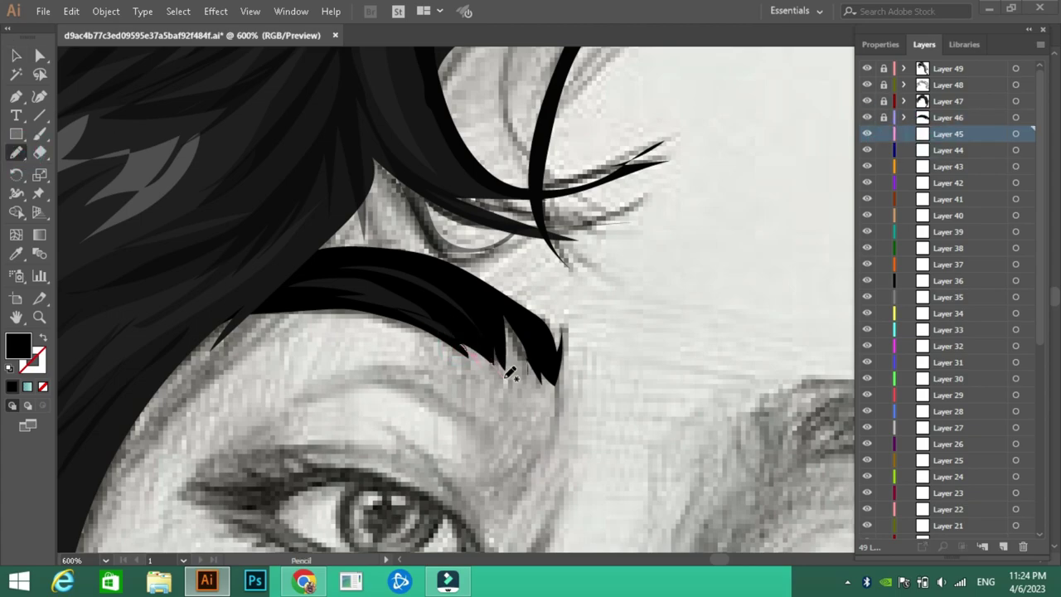
drag(557, 386, 559, 388)
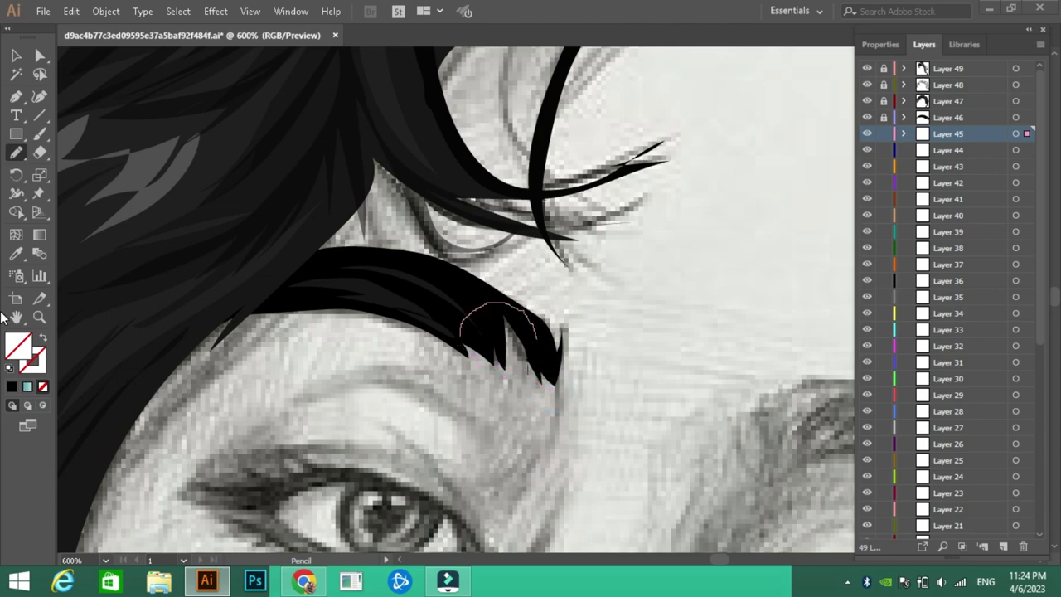
Fill the hair tip with sampled black and lock Layer 45
click(17, 254)
click(107, 418)
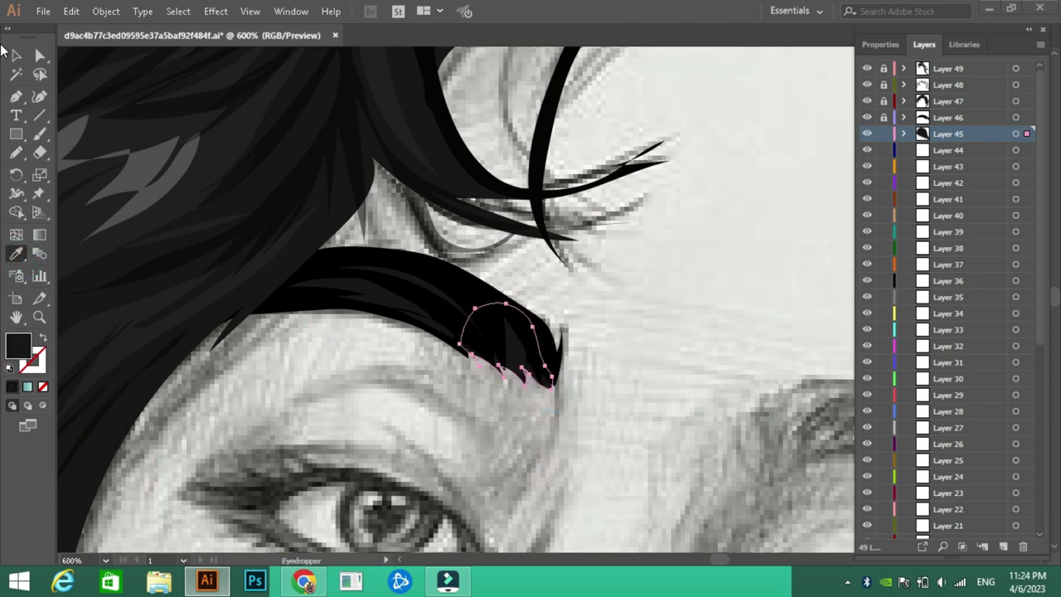
key(v)
click(762, 214)
click(884, 133)
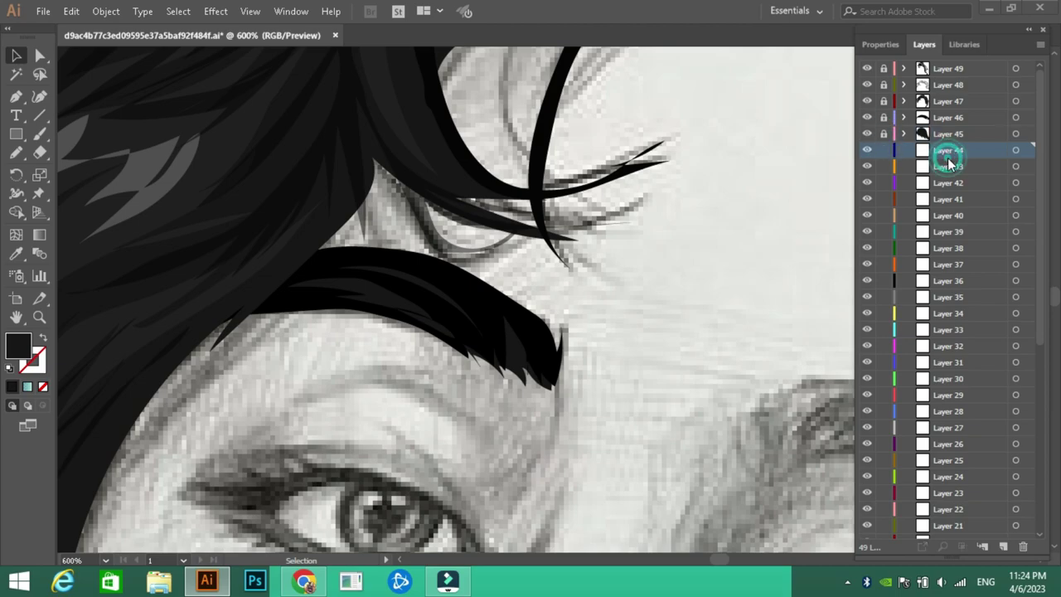
scroll(457, 253, down, 3)
At 800% zoom, pen-draw the eyeliner along the upper lid with lash spikes
scroll(290, 398, down, 3)
click(105, 562)
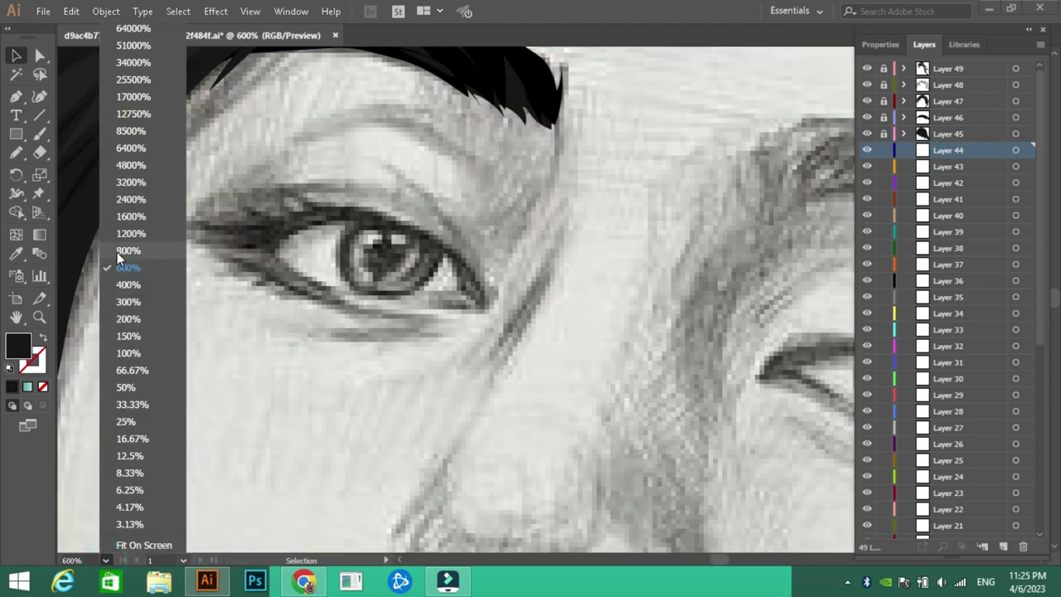
click(114, 245)
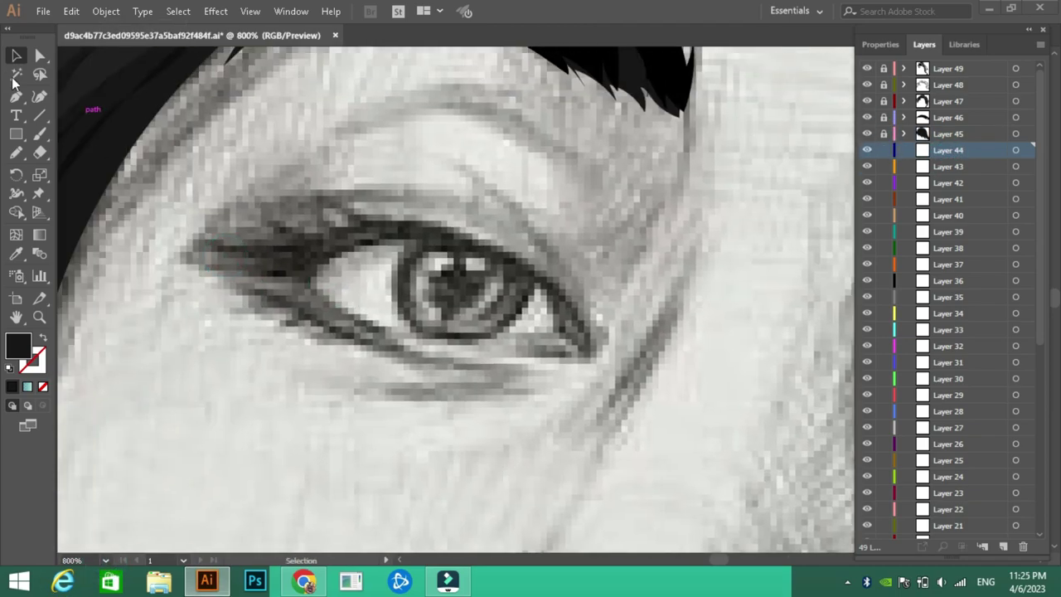
click(16, 95)
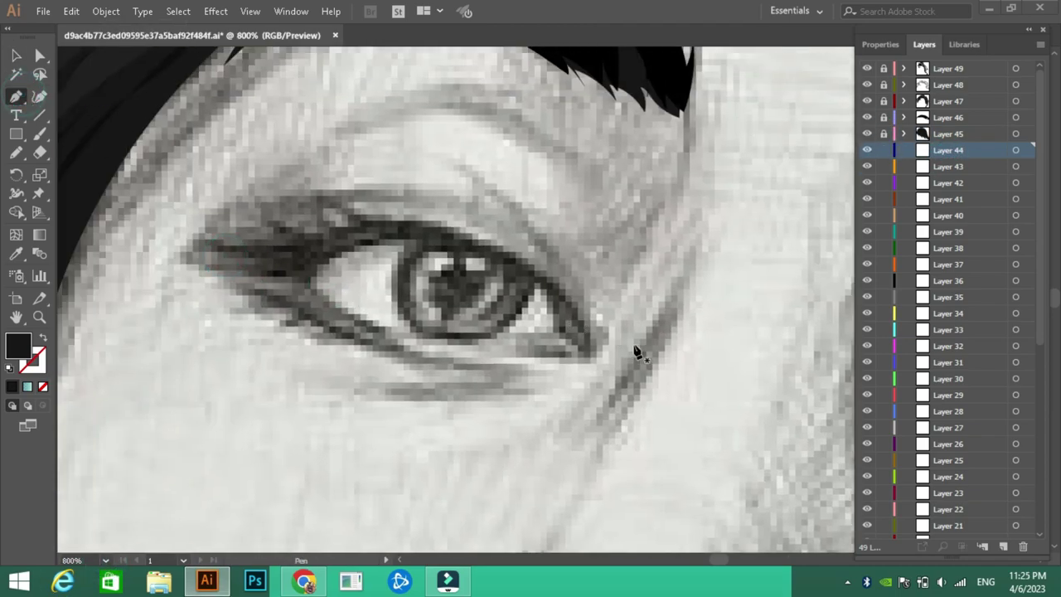
click(591, 349)
mouse_move(573, 288)
mouse_down()
mouse_move(412, 218)
mouse_move(336, 203)
mouse_move(325, 178)
mouse_move(336, 221)
mouse_move(341, 212)
mouse_move(320, 214)
mouse_up()
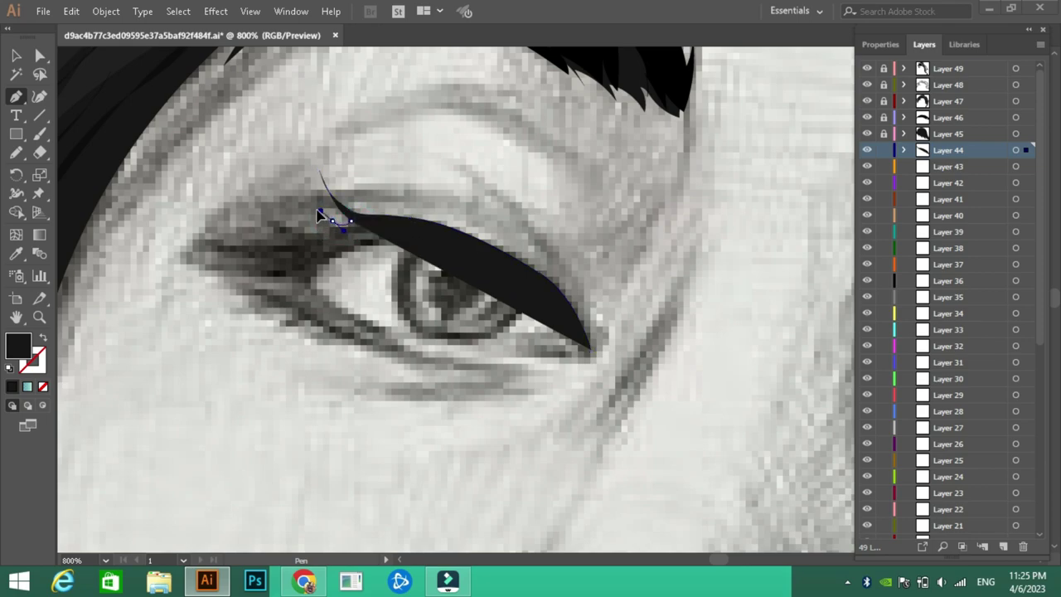
mouse_move(301, 171)
mouse_down()
mouse_move(323, 231)
mouse_move(297, 230)
mouse_up()
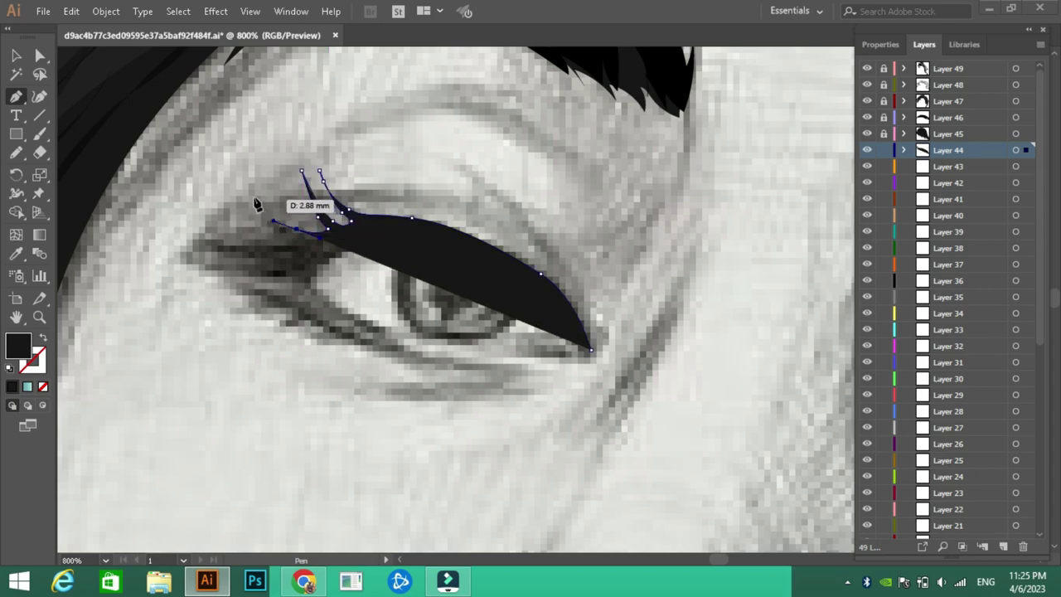
mouse_move(250, 186)
mouse_down()
mouse_move(285, 237)
mouse_move(213, 237)
mouse_move(248, 259)
mouse_up()
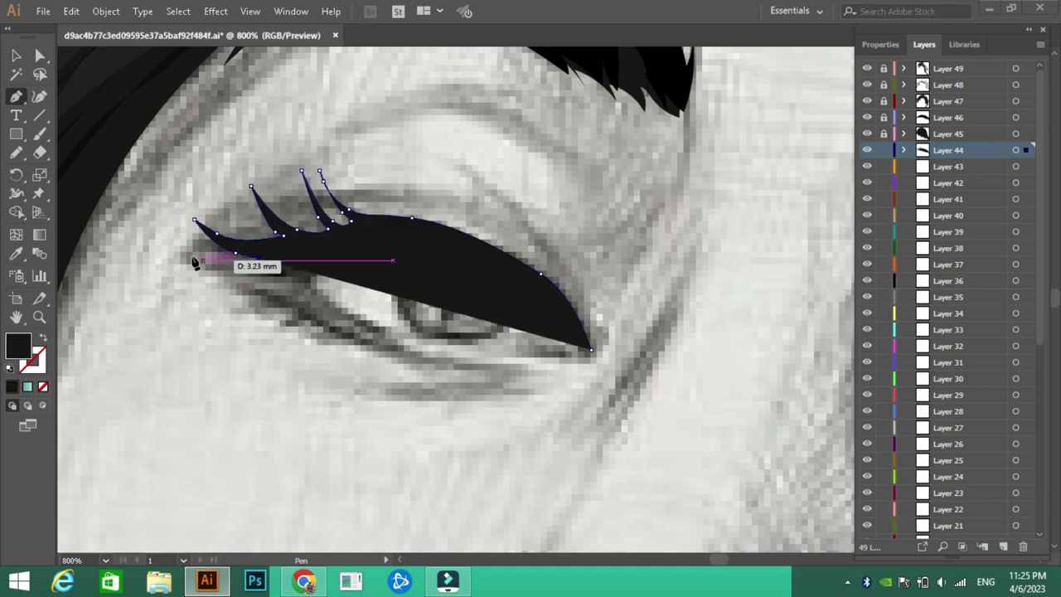
drag(178, 250, 286, 279)
With fill set to None, finish the eyeliner outline along the lid to the outer corner
click(42, 386)
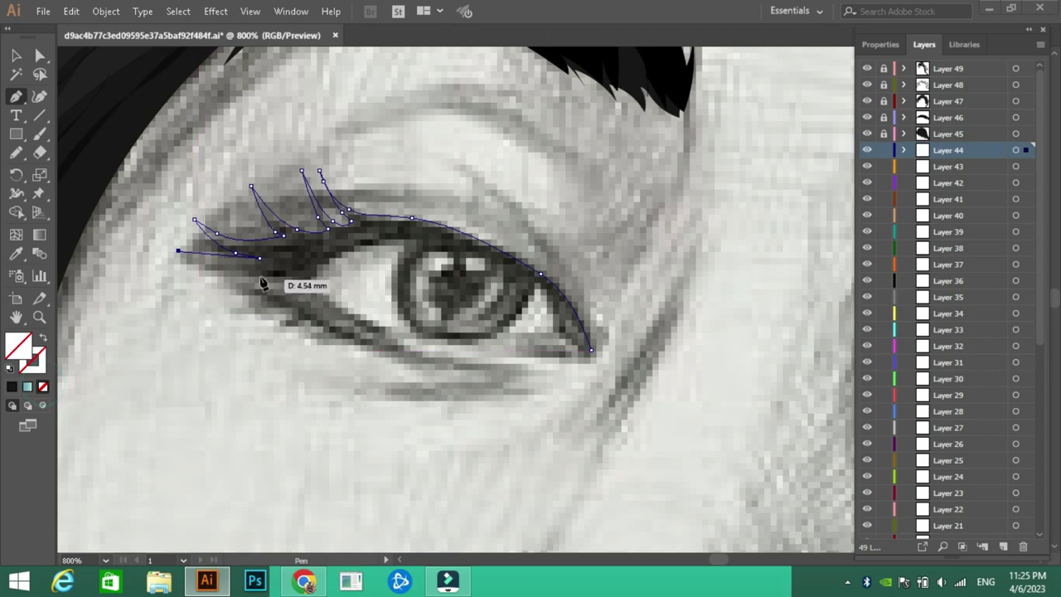
click(279, 272)
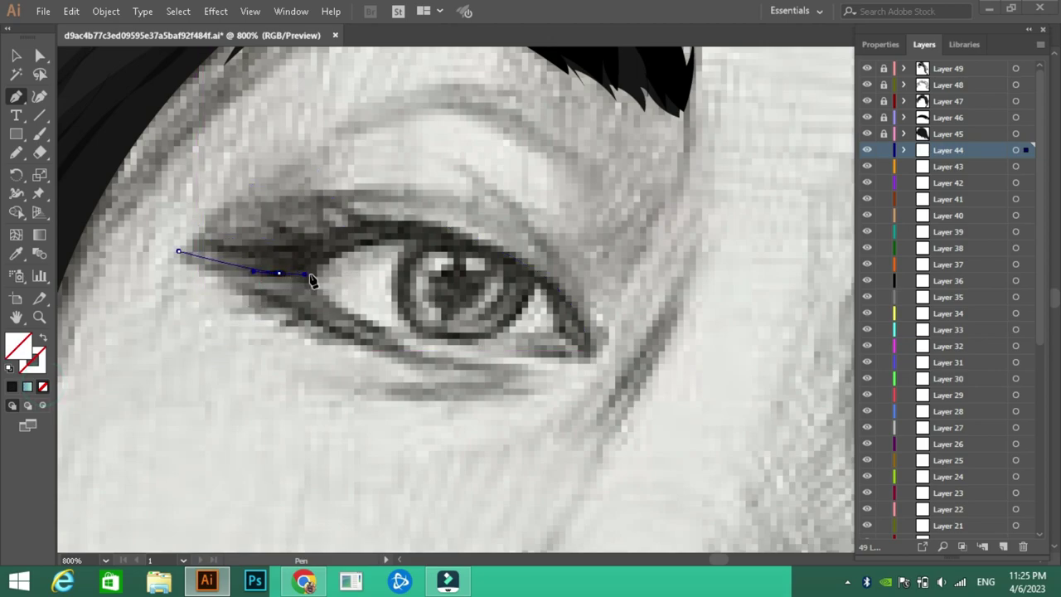
click(315, 274)
drag(412, 237, 459, 243)
mouse_move(539, 274)
mouse_down()
mouse_move(535, 285)
mouse_move(552, 296)
mouse_move(580, 296)
mouse_up()
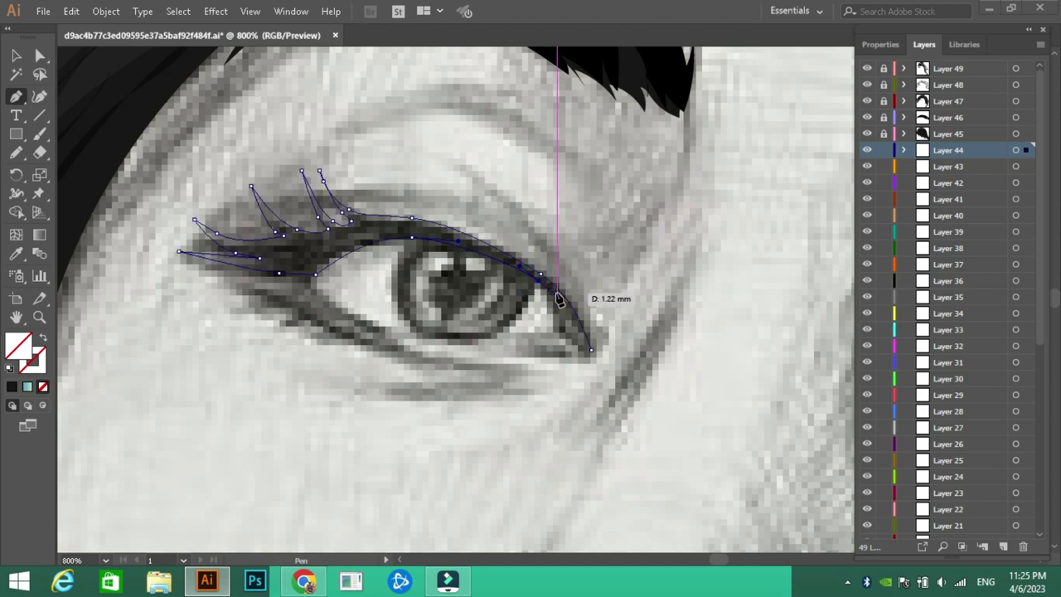
drag(590, 348, 593, 355)
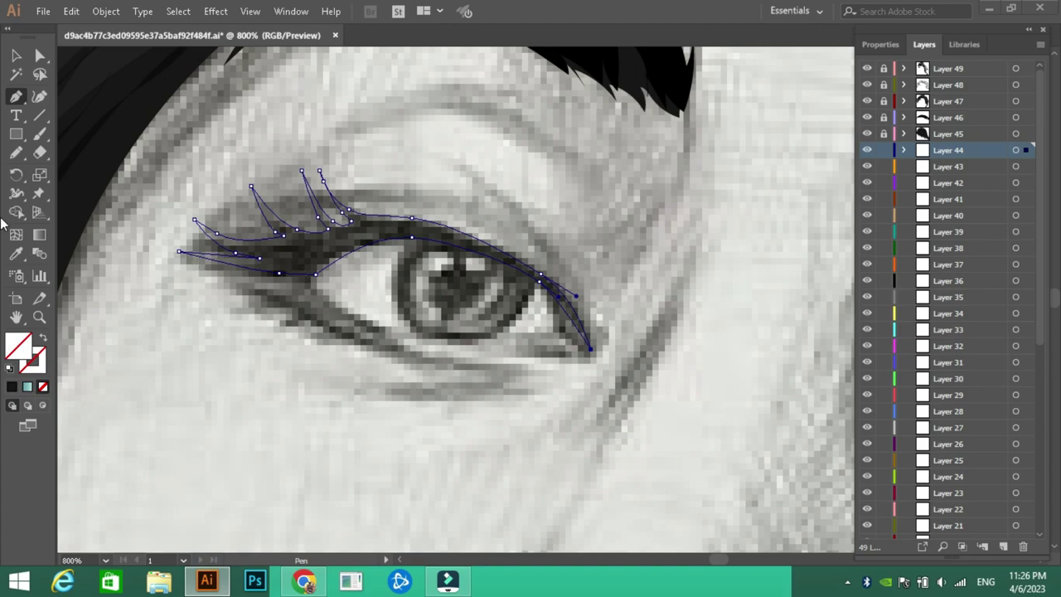
Fill the eyeliner with black sampled from the hair and lock Layer 44
click(16, 253)
click(675, 70)
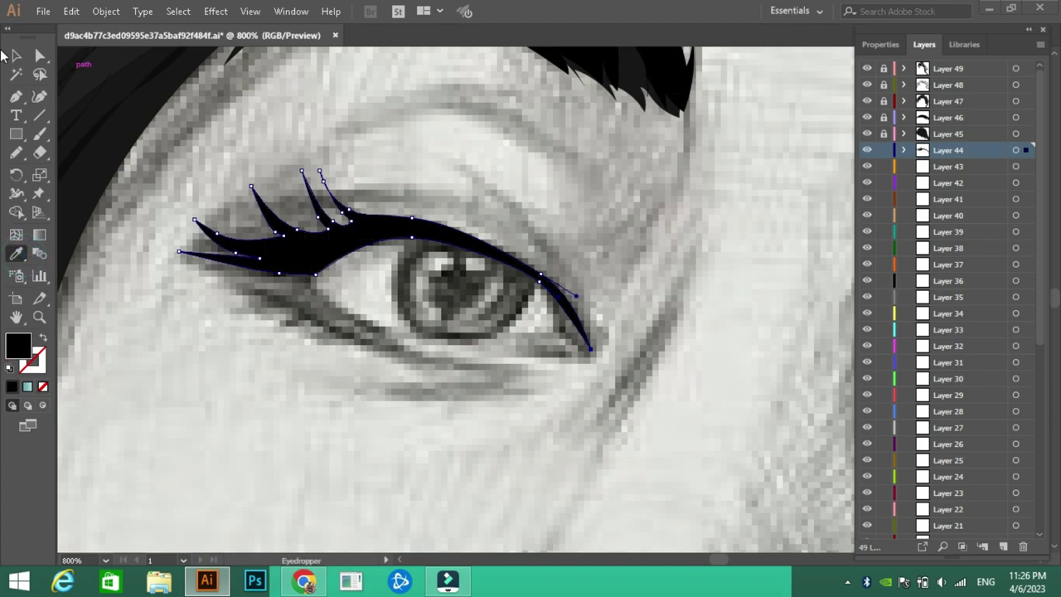
click(16, 55)
click(451, 166)
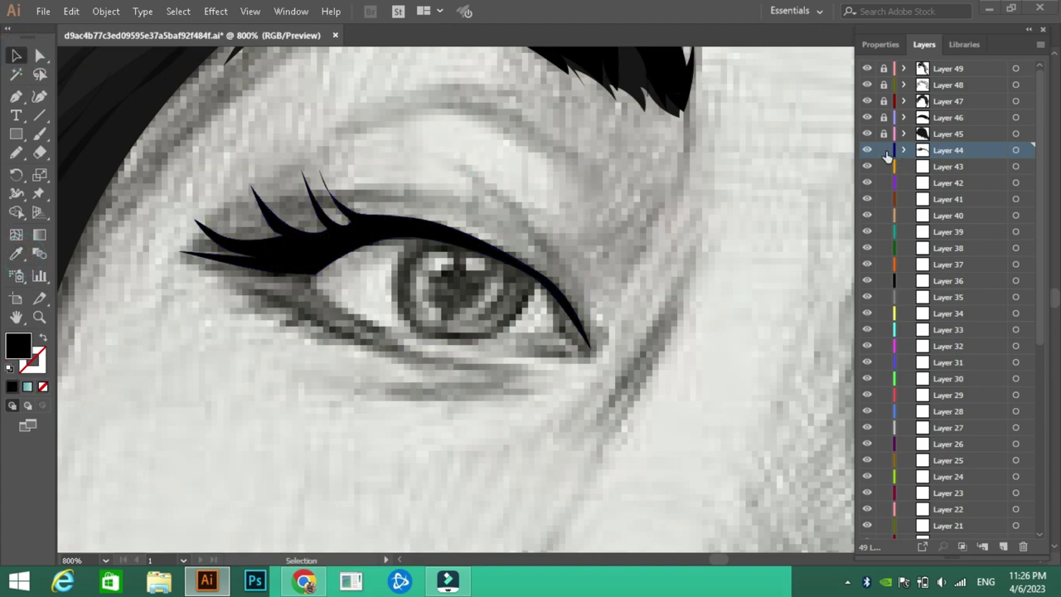
click(945, 169)
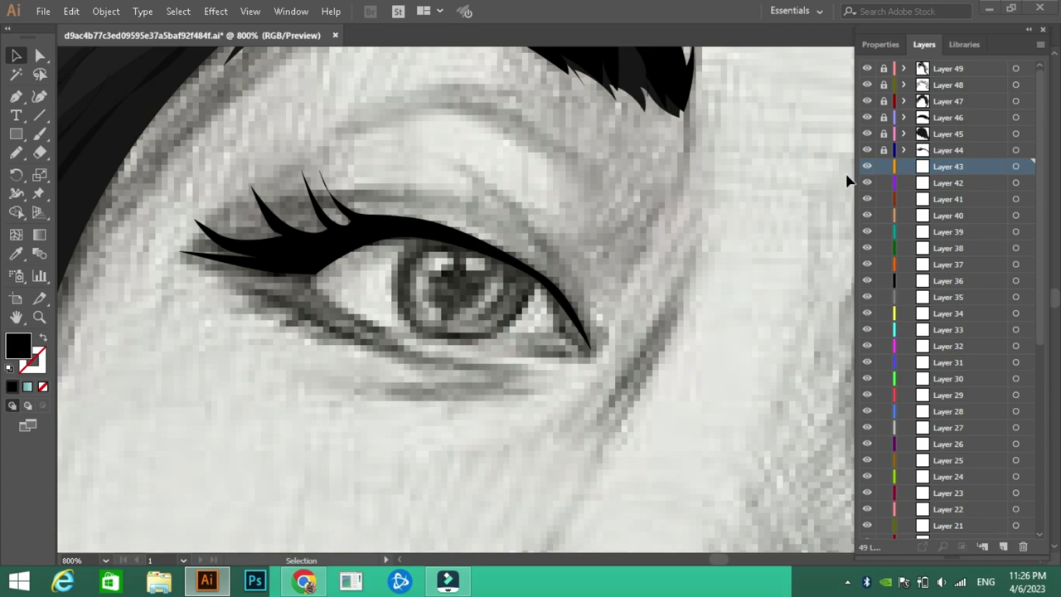
At 1600% zoom, refine the eyeliner curve near the outer corner, relock, and target Layer 43
click(105, 560)
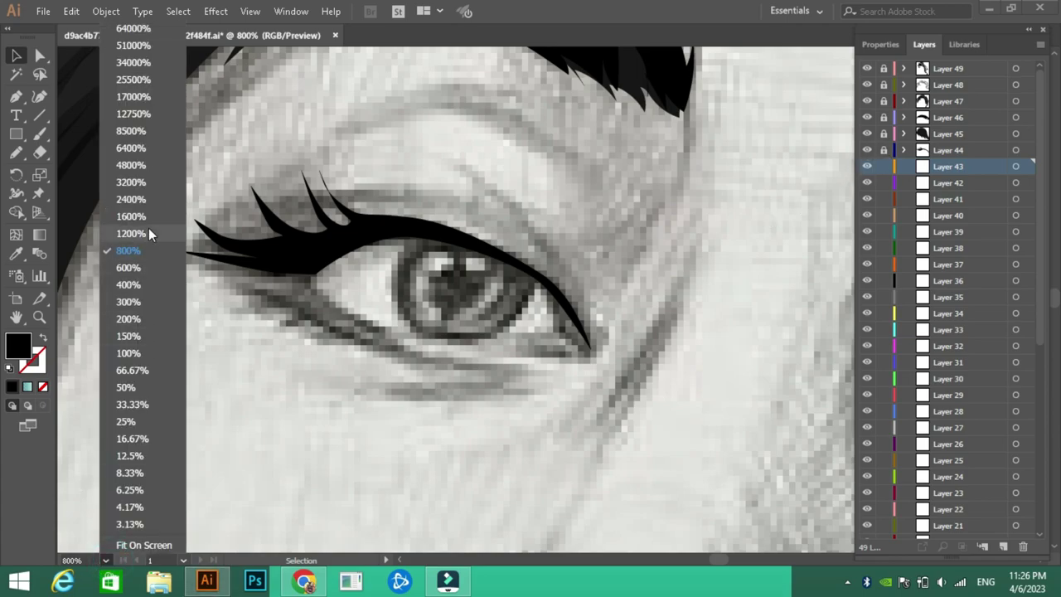
click(149, 228)
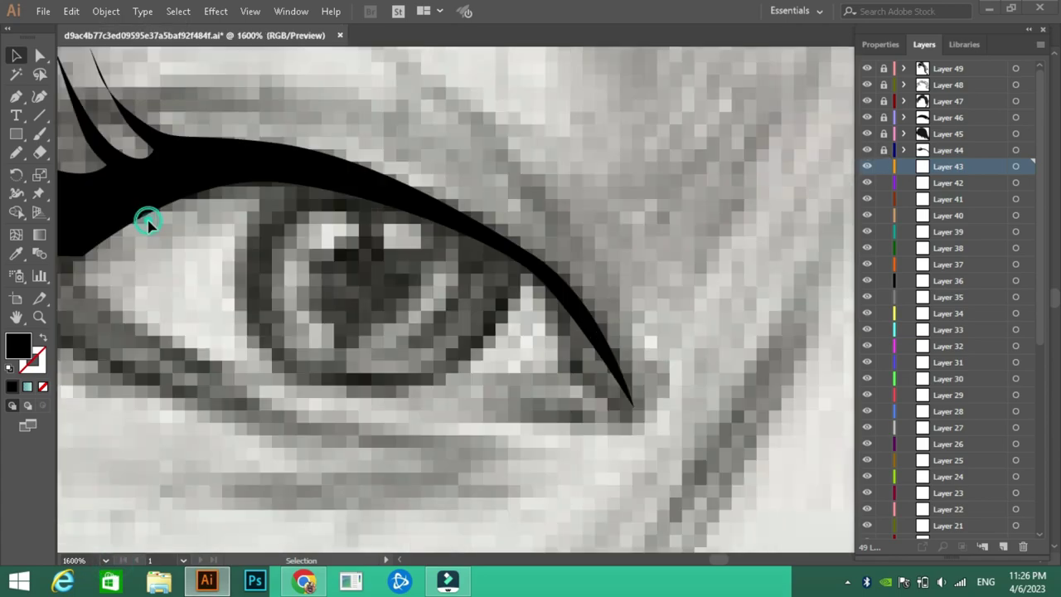
click(886, 151)
click(533, 258)
key(a)
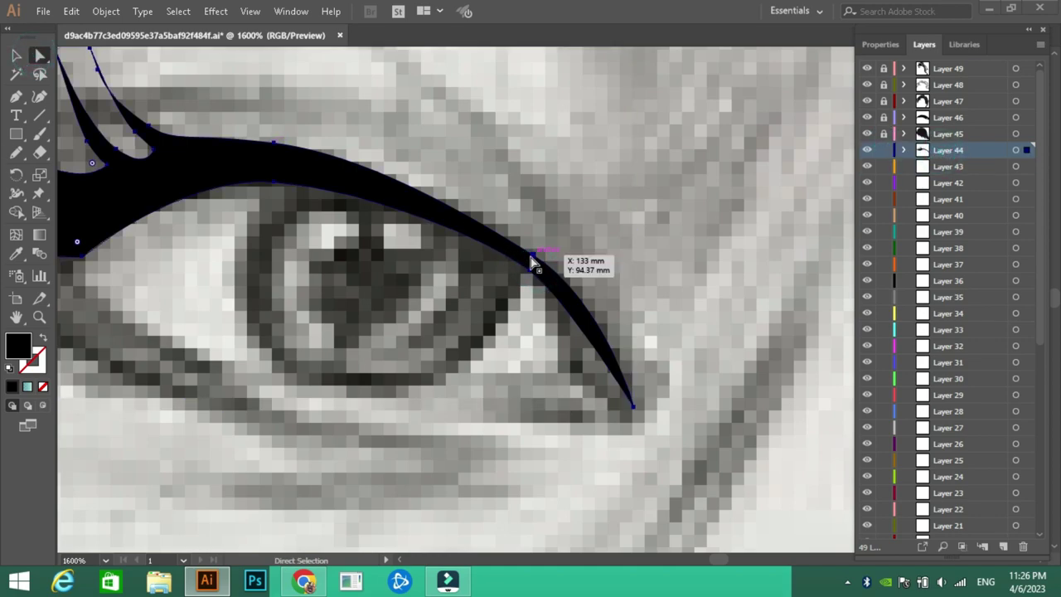
drag(533, 259, 530, 270)
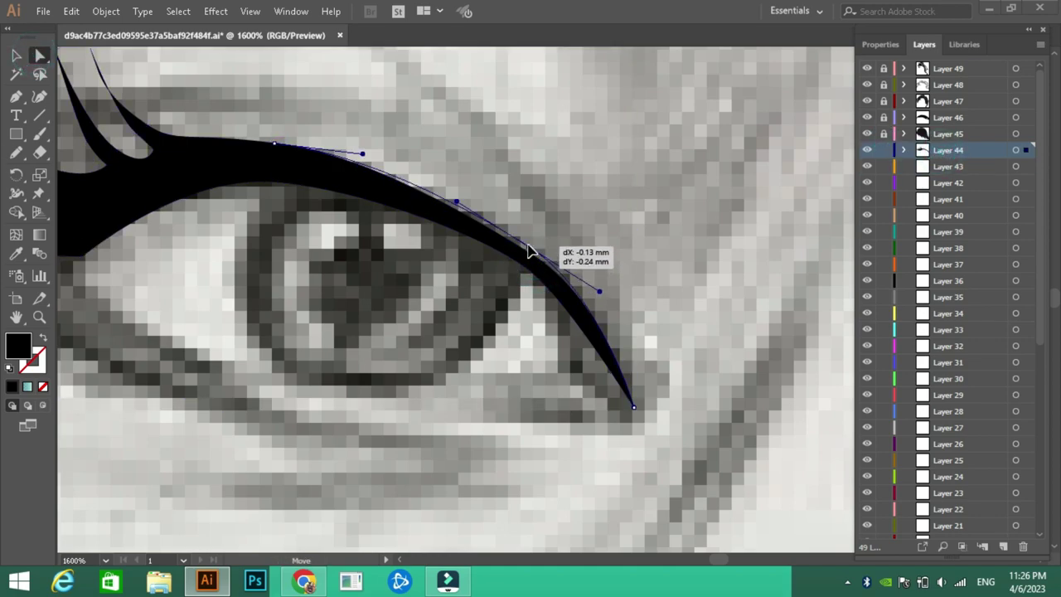
click(884, 150)
click(953, 166)
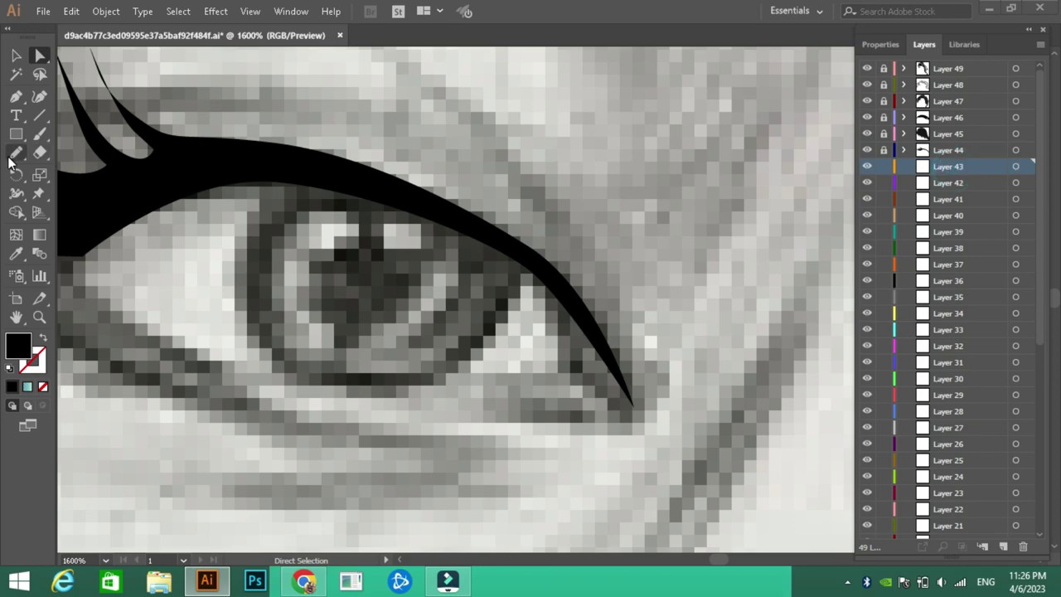
Discard a freehand lid line and pen-draw a closed outline of the eye shape
click(13, 155)
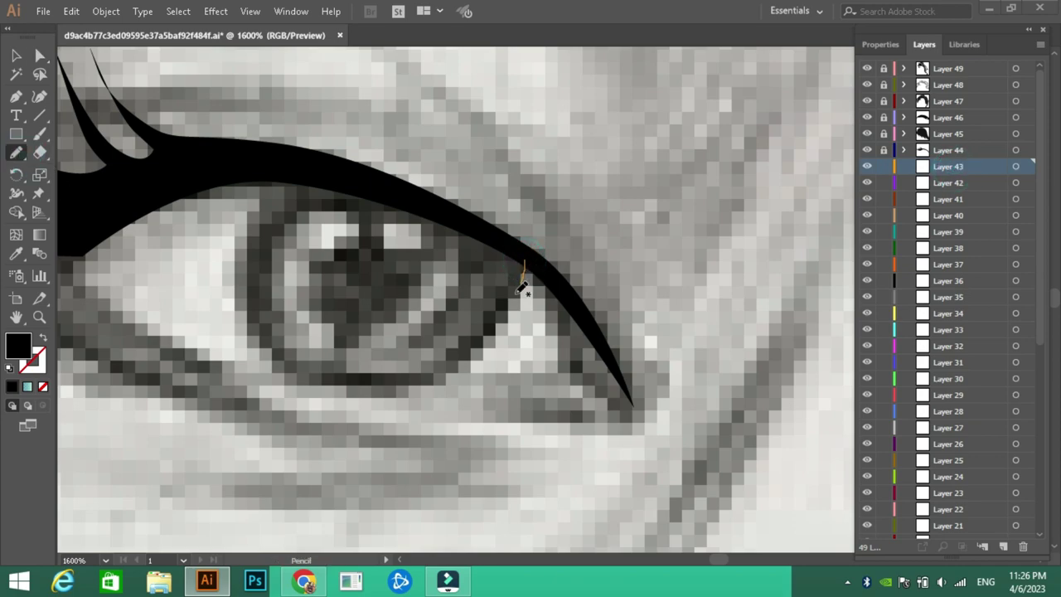
drag(452, 373, 368, 390)
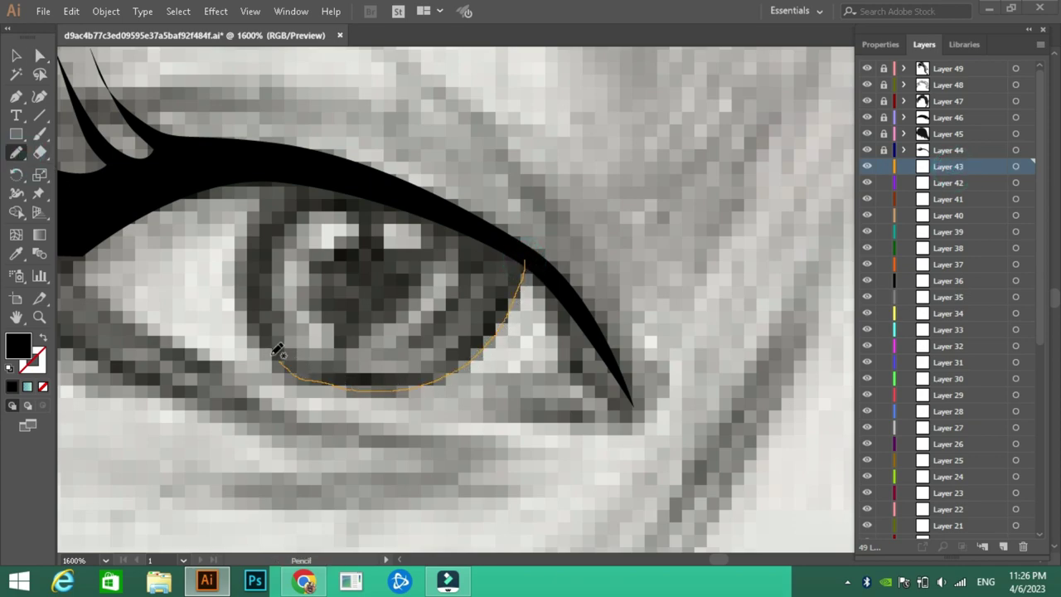
mouse_move(278, 350)
mouse_down()
mouse_move(261, 249)
mouse_move(292, 174)
mouse_up()
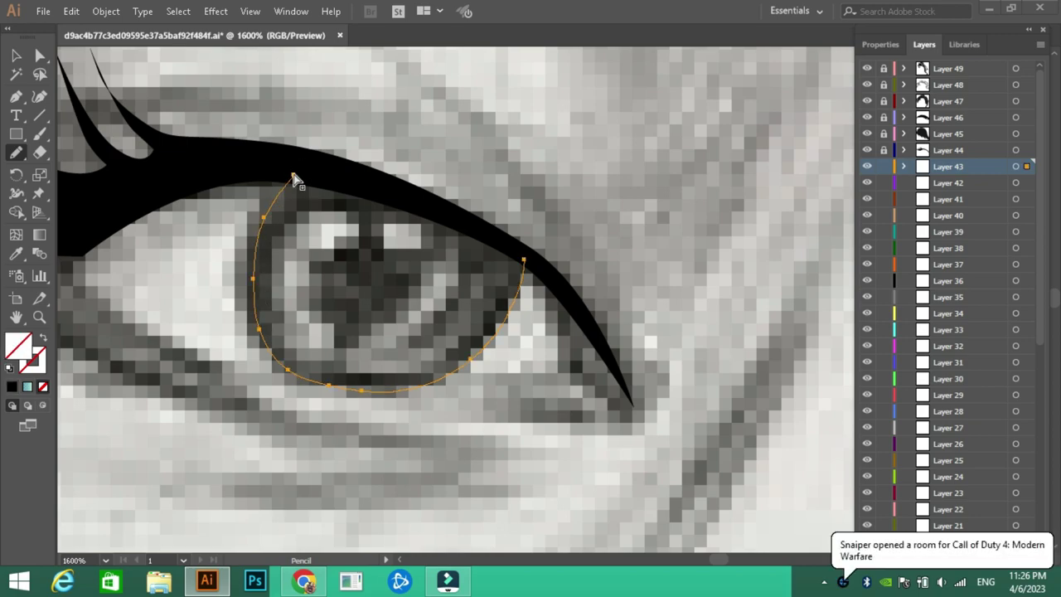
key(ctrl+z)
key(p)
click(269, 174)
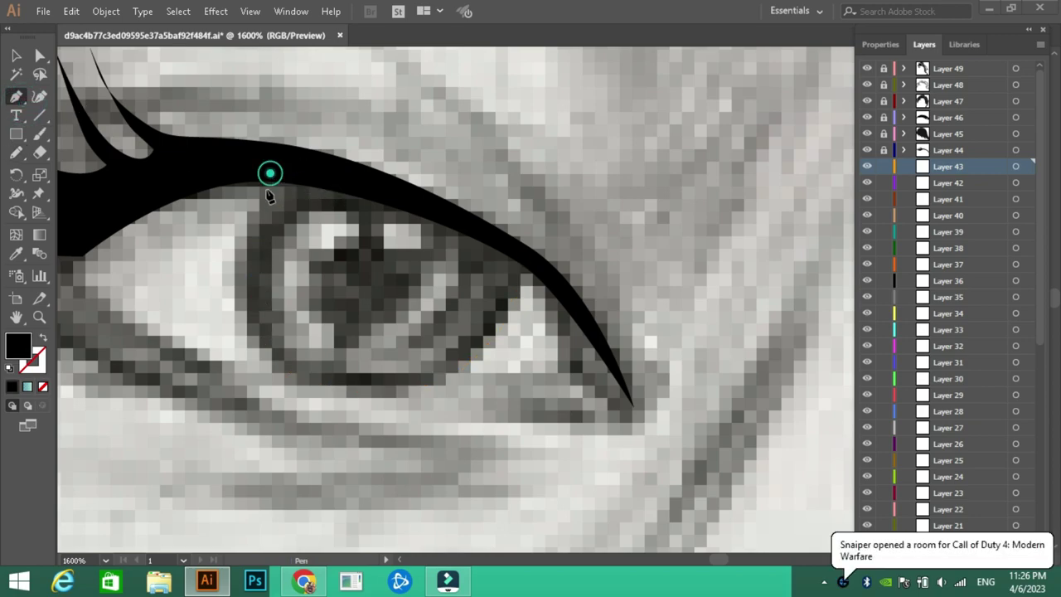
drag(250, 329, 275, 386)
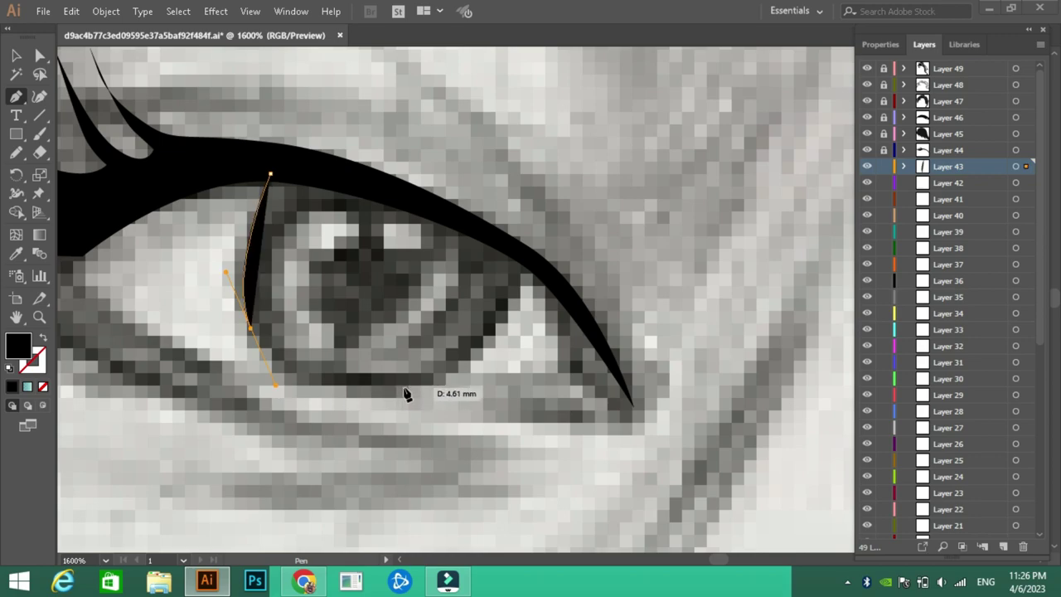
drag(429, 382, 452, 373)
click(516, 284)
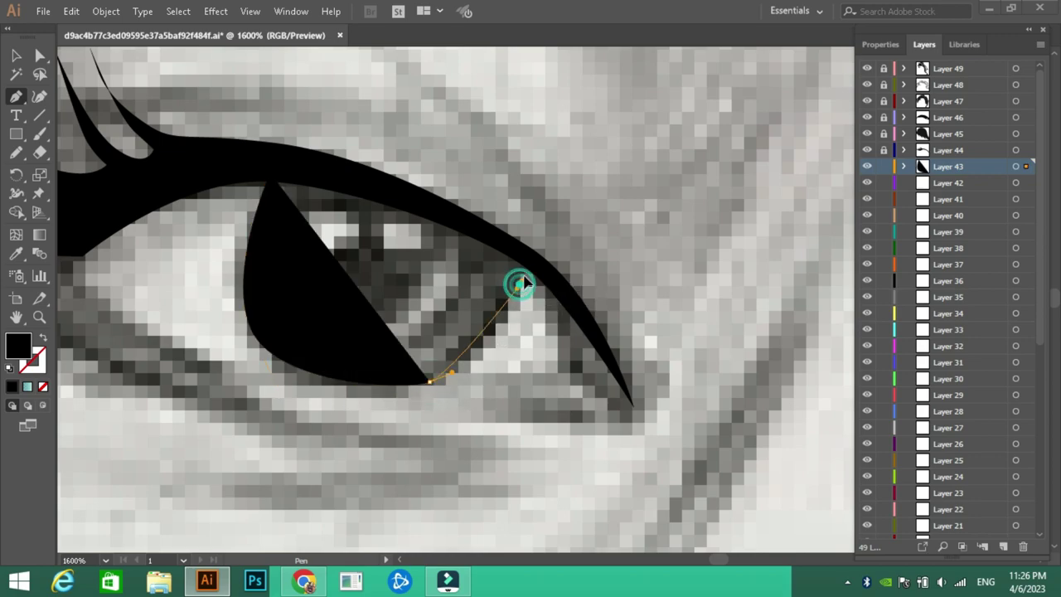
mouse_move(527, 262)
mouse_down()
mouse_move(460, 217)
mouse_move(289, 173)
mouse_up()
click(269, 174)
Set the eye outline's fill to None and pencil-trace the iris edge
click(15, 56)
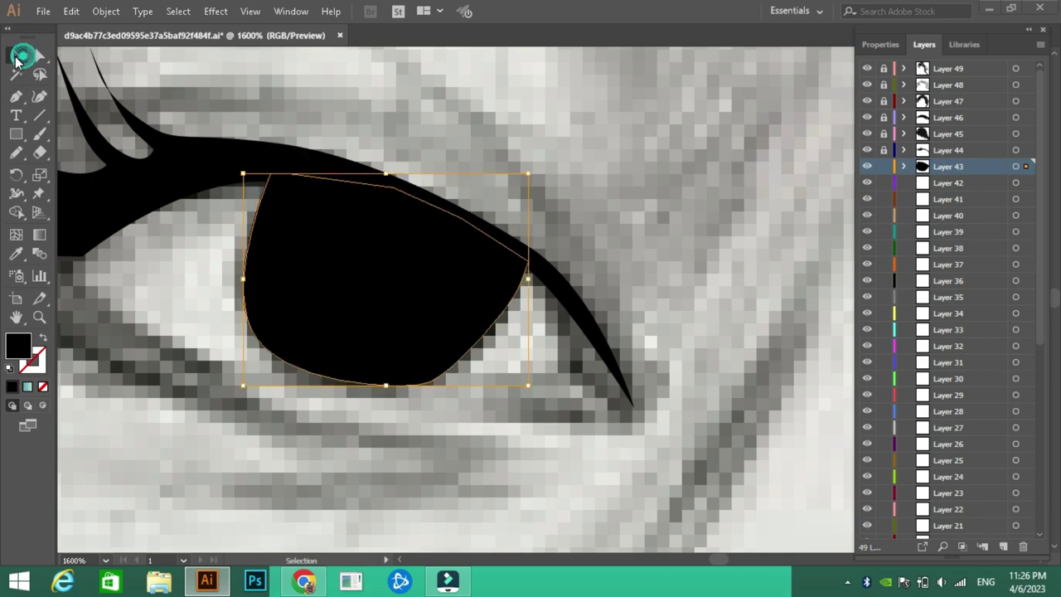
click(43, 386)
click(182, 92)
click(22, 150)
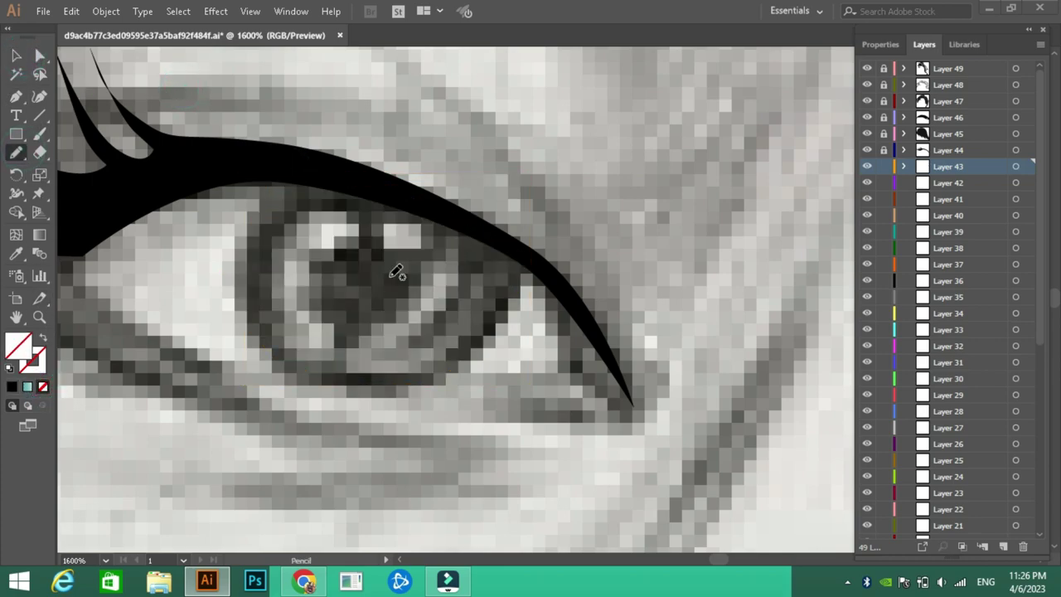
drag(309, 215, 276, 254)
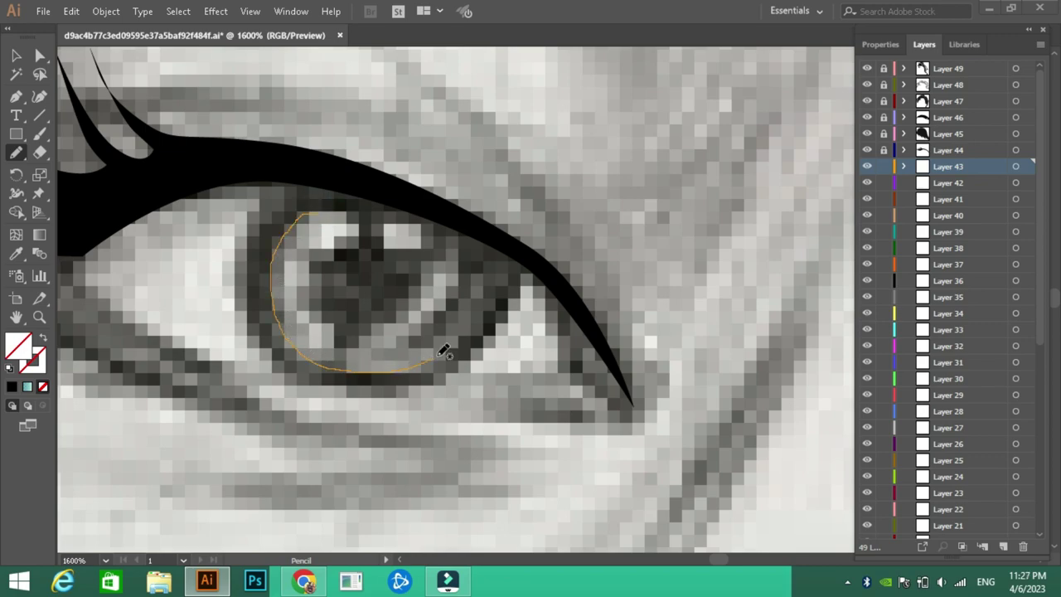
drag(442, 349, 486, 283)
mouse_move(440, 331)
mouse_down()
mouse_move(455, 239)
mouse_move(381, 212)
mouse_up()
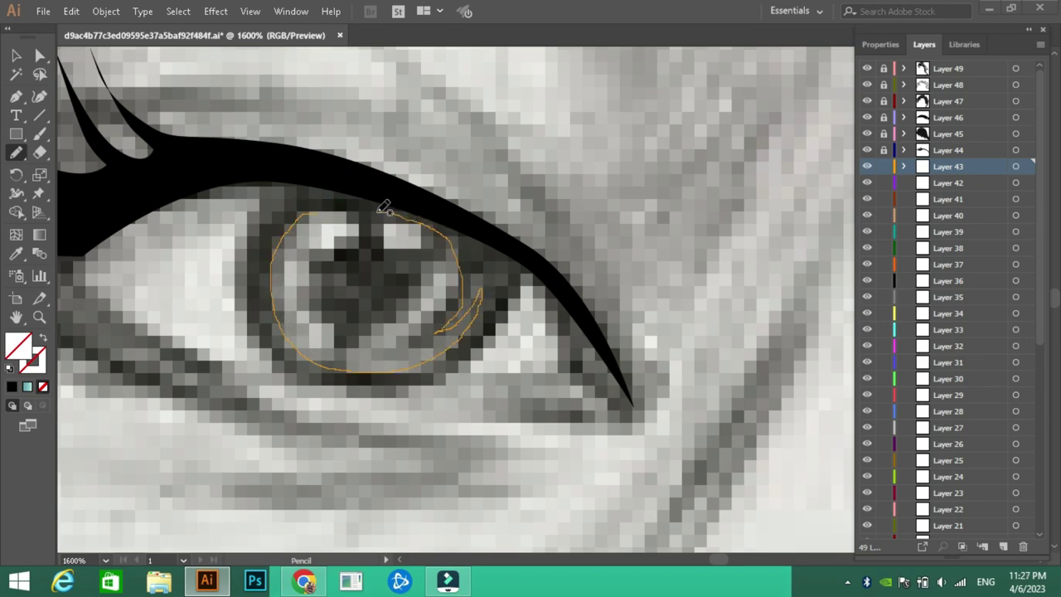
drag(315, 211, 309, 213)
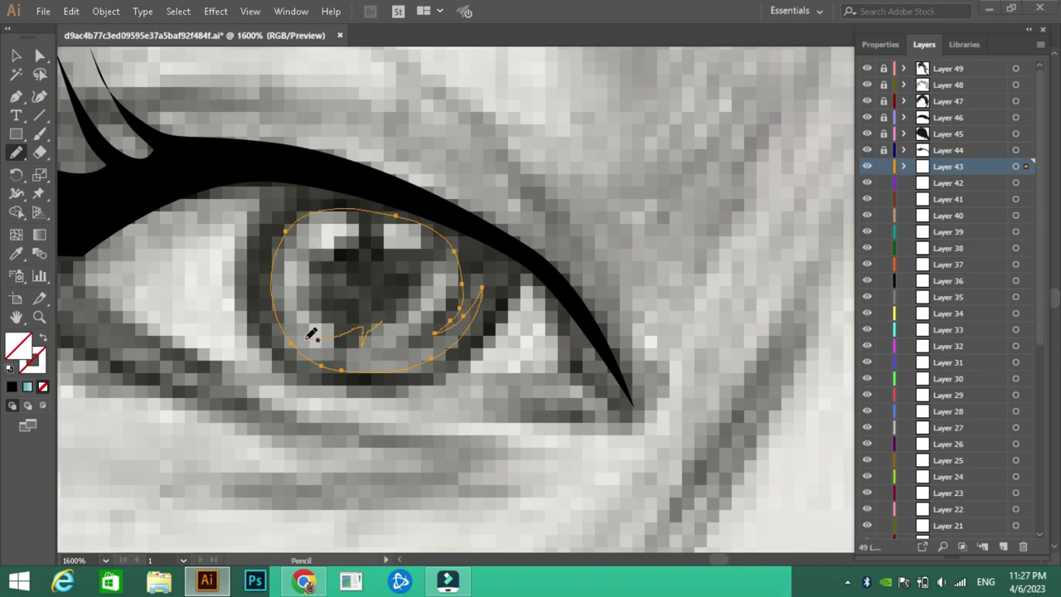
Draw a spiky starburst pupil and fill it with black sampled from the eyelash
mouse_move(300, 280)
mouse_down()
mouse_move(350, 290)
mouse_move(348, 265)
mouse_move(370, 225)
mouse_move(388, 233)
mouse_up()
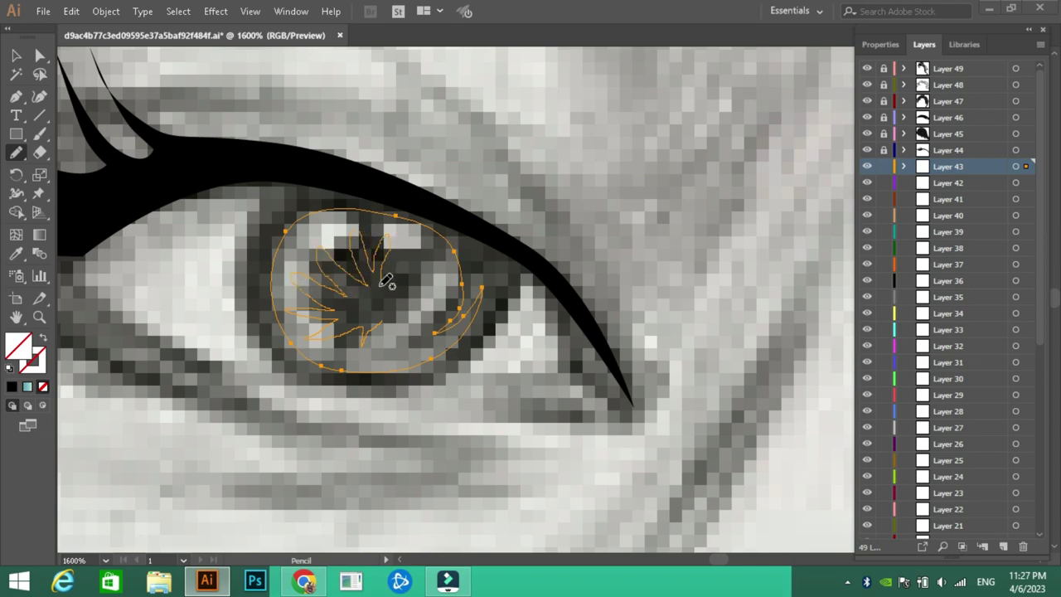
mouse_move(387, 282)
mouse_down()
mouse_move(403, 267)
mouse_move(437, 282)
mouse_up()
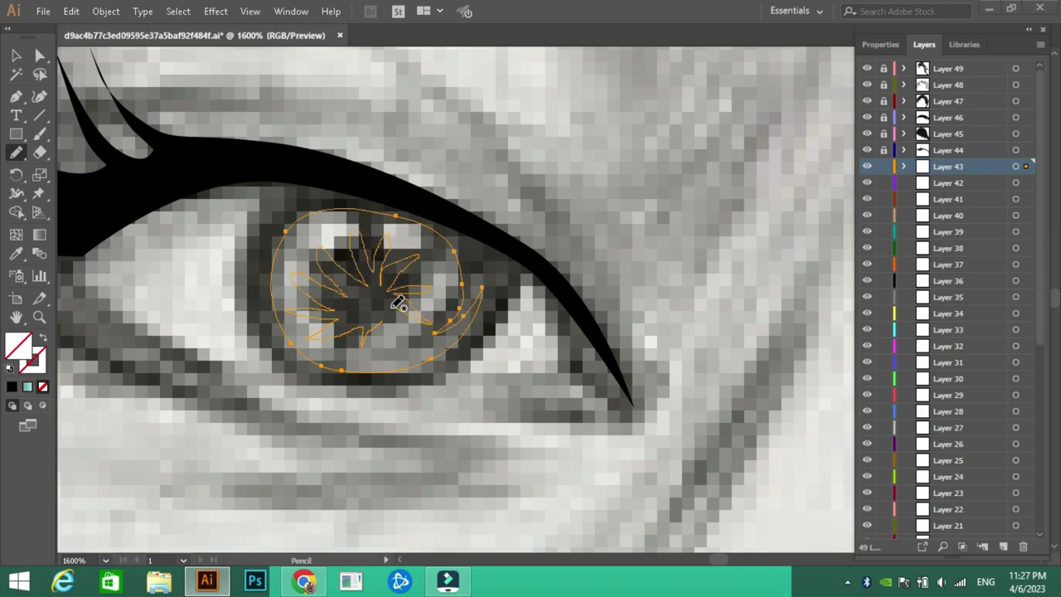
click(15, 253)
click(128, 184)
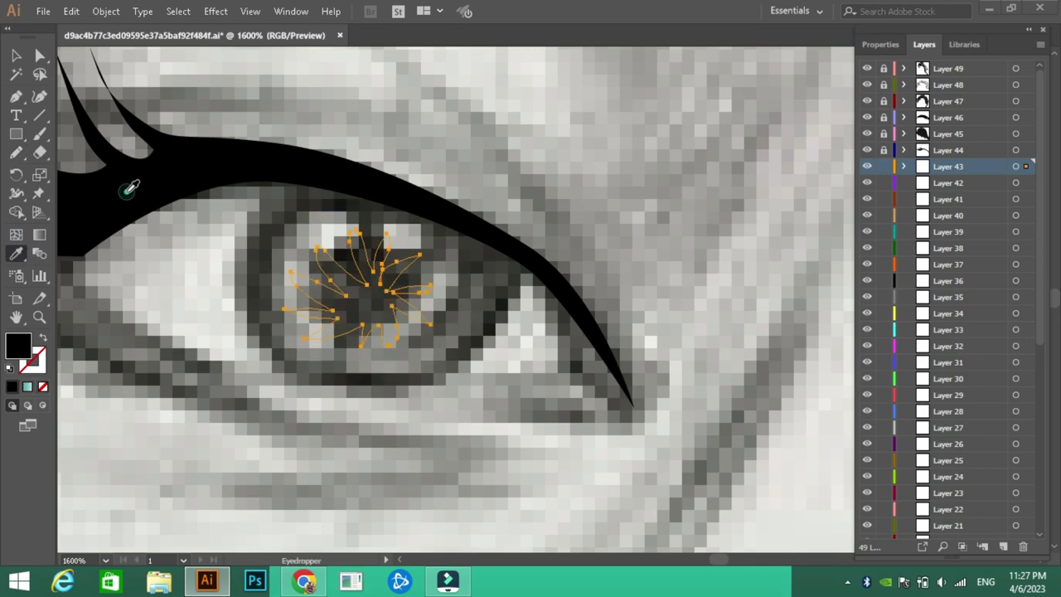
click(14, 56)
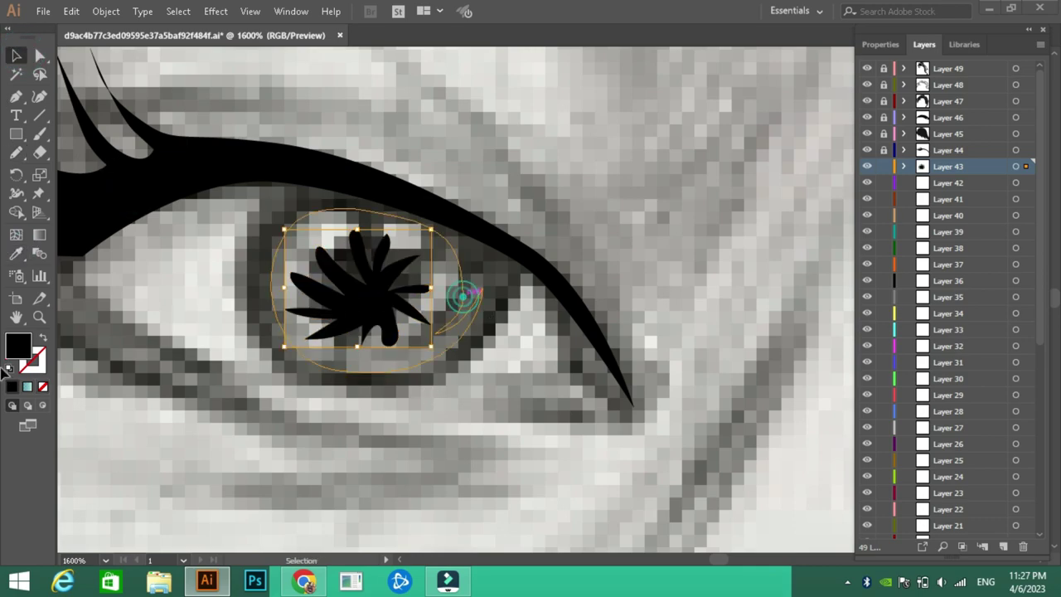
Colour the iris a light bright green using the colour picker
double_click(32, 358)
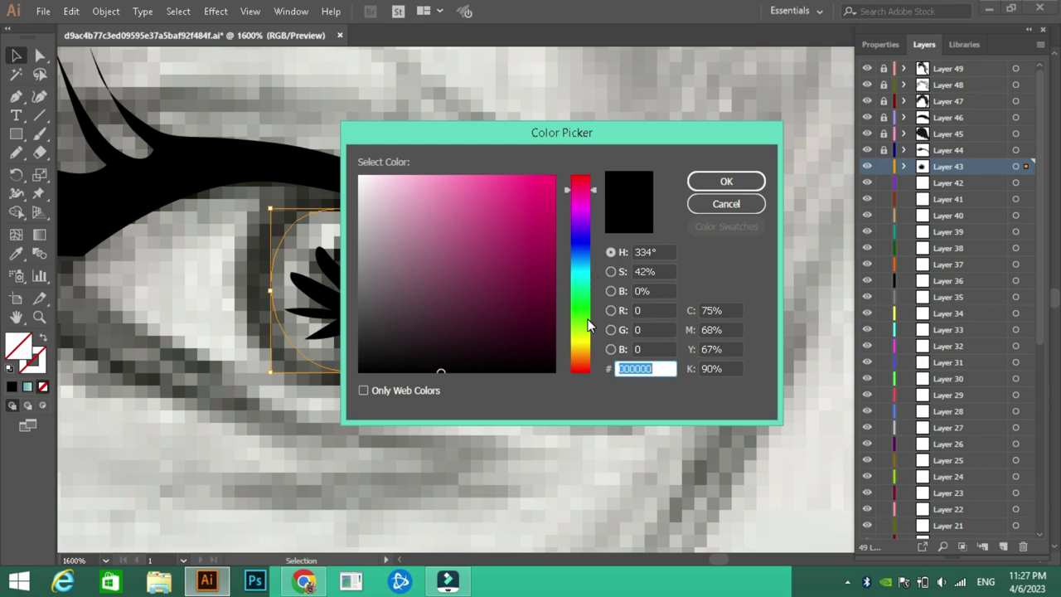
drag(589, 334, 591, 289)
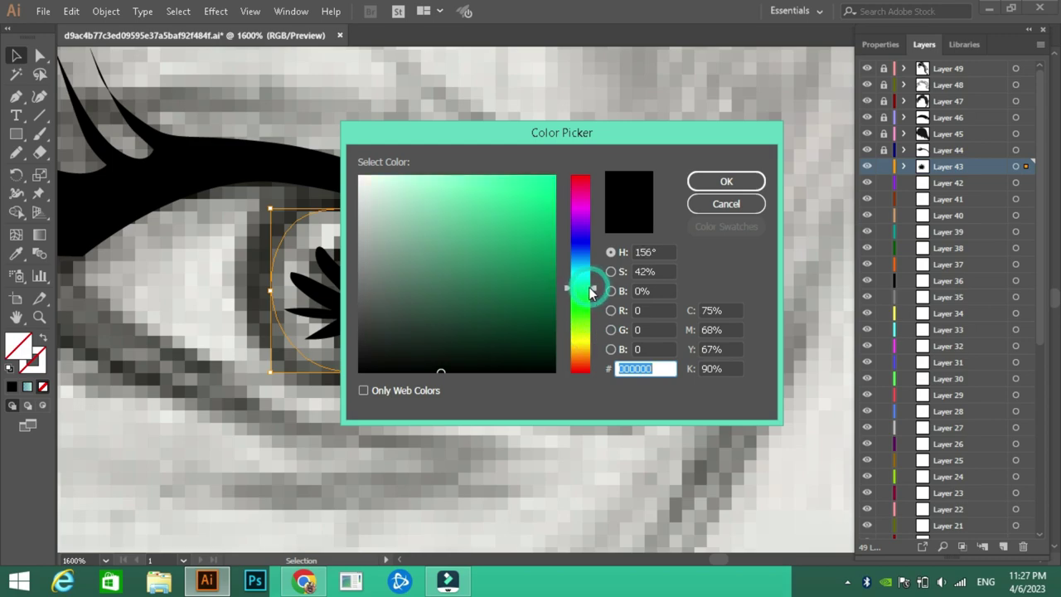
click(521, 286)
click(540, 258)
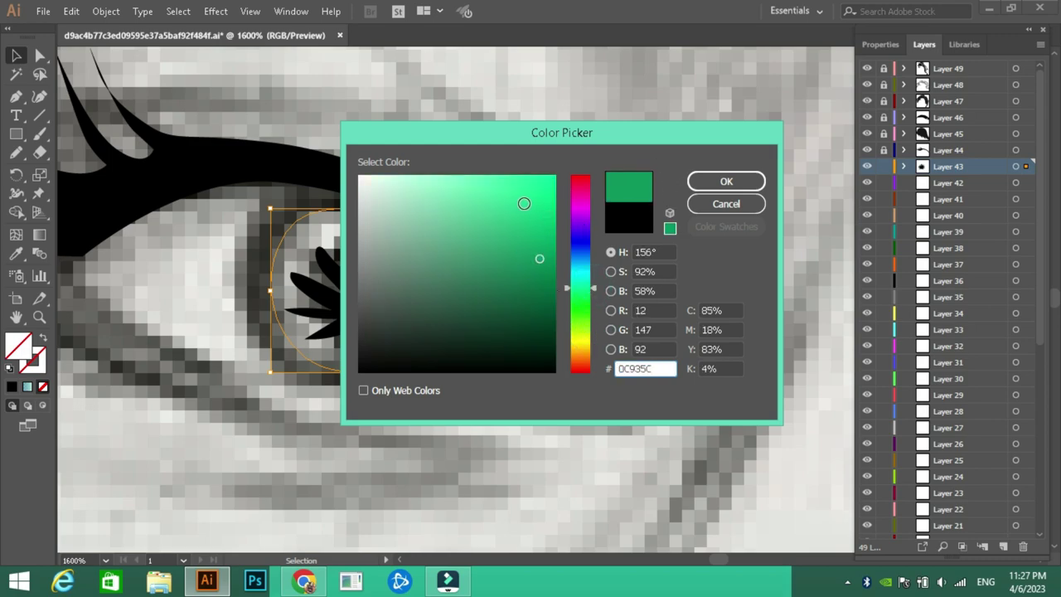
click(524, 203)
click(739, 179)
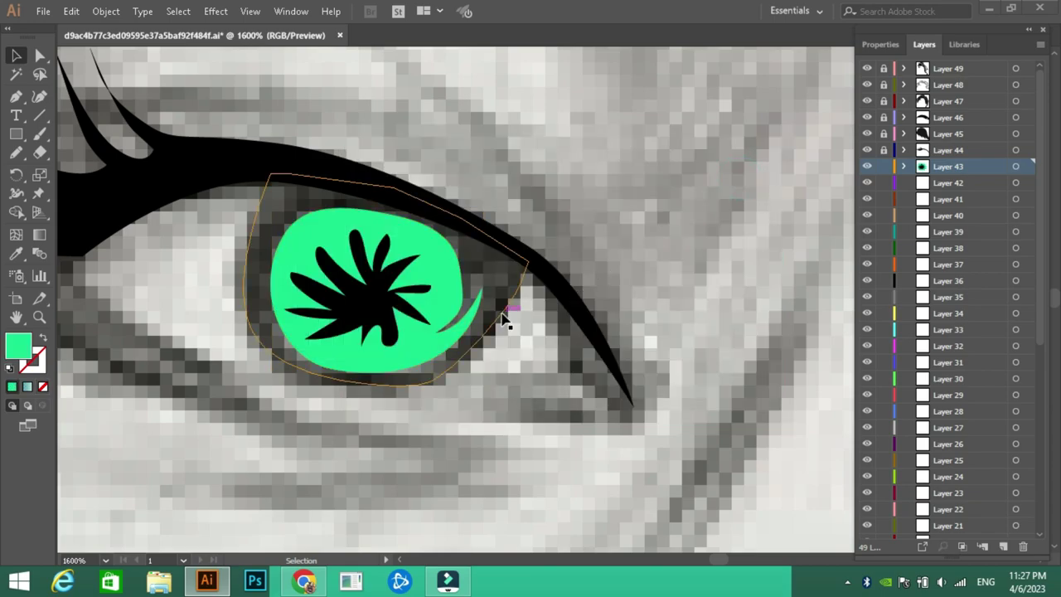
Give the eye shape a linear gradient with the left stop at 100% opacity
click(503, 319)
click(12, 386)
double_click(18, 344)
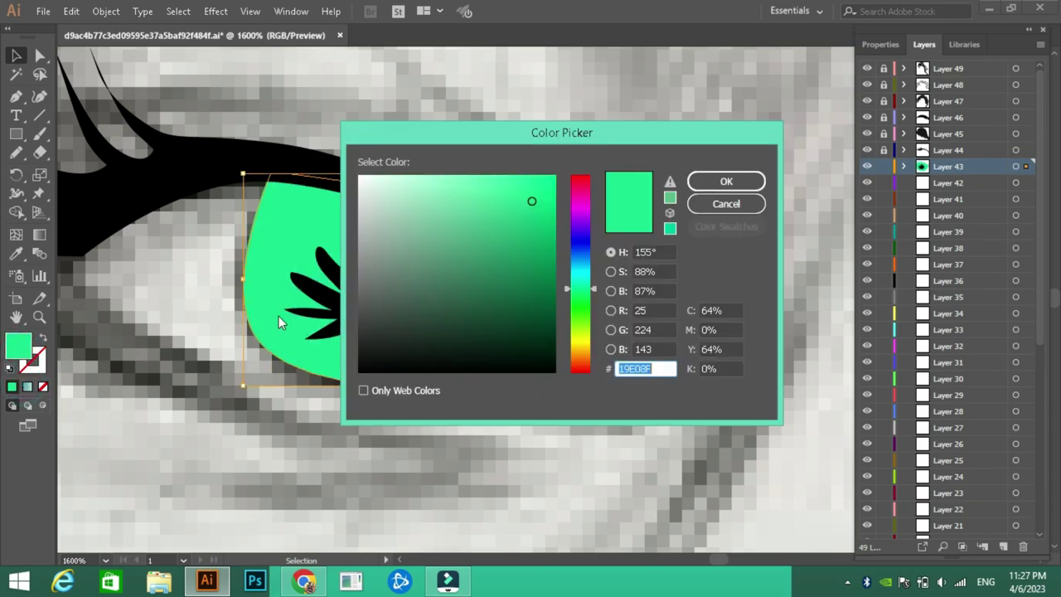
click(739, 204)
click(655, 158)
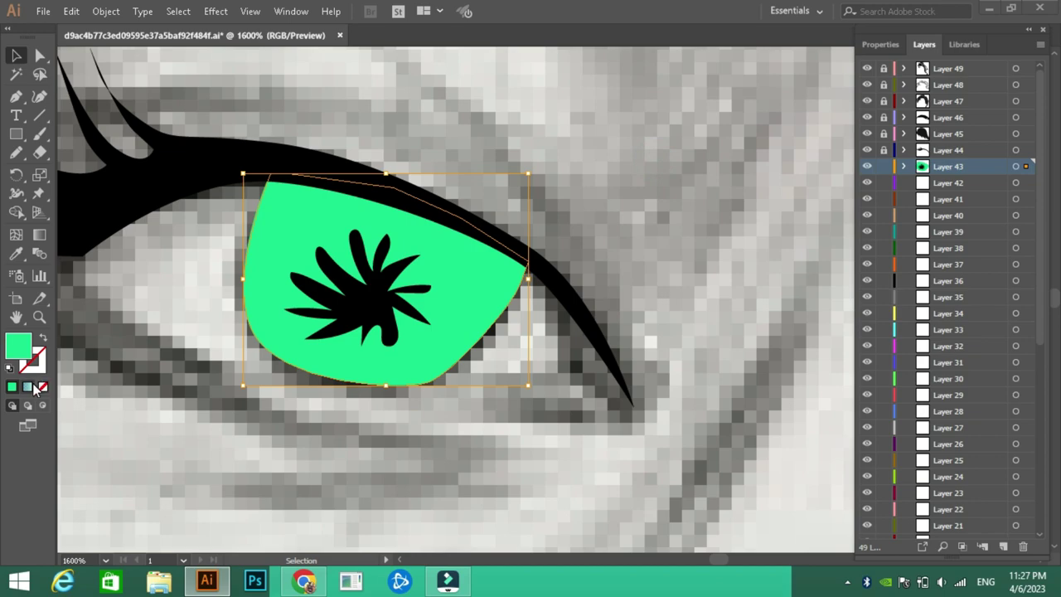
click(27, 387)
click(847, 357)
click(955, 375)
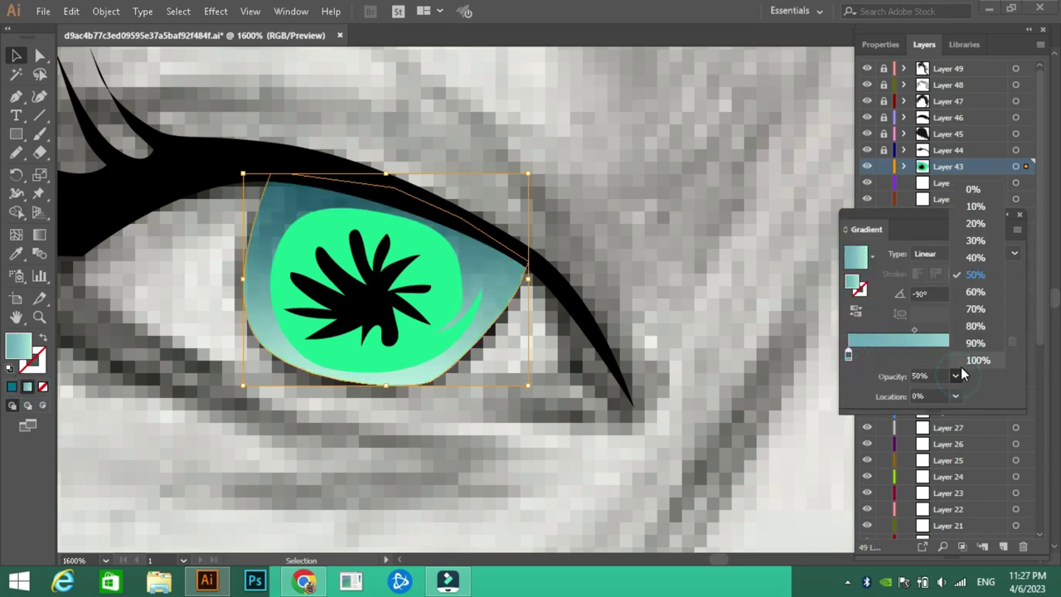
Set the gradient's right stop to green and left stop to dark green
click(997, 354)
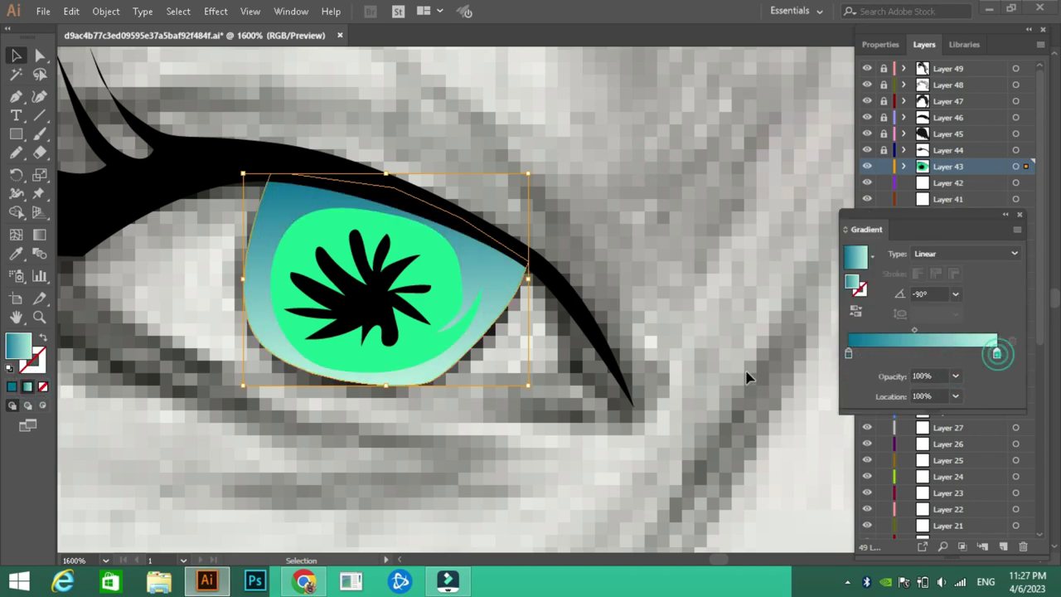
double_click(21, 347)
click(718, 180)
click(847, 354)
double_click(21, 347)
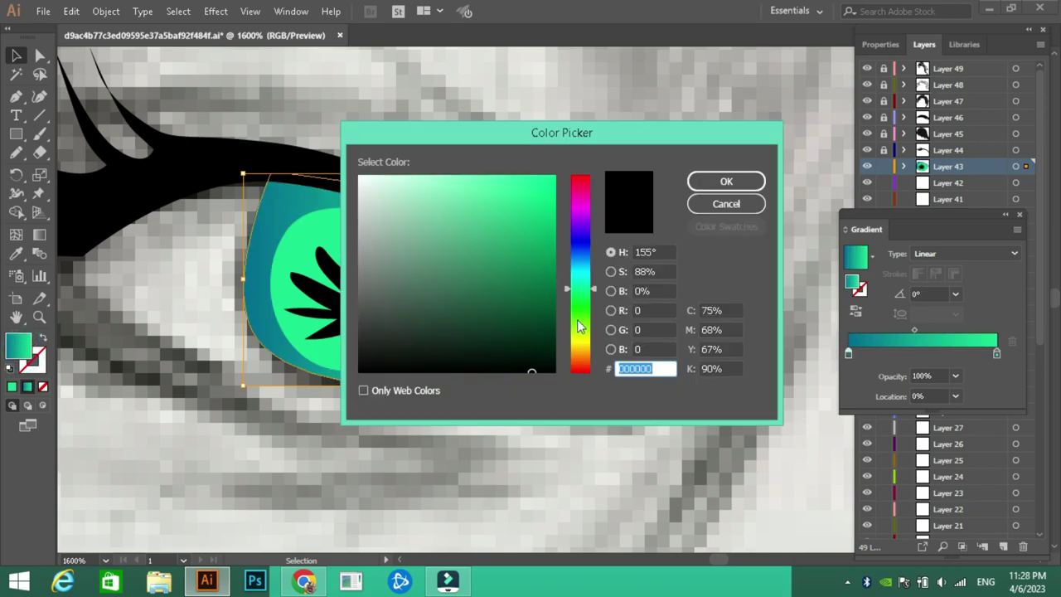
click(541, 358)
click(718, 181)
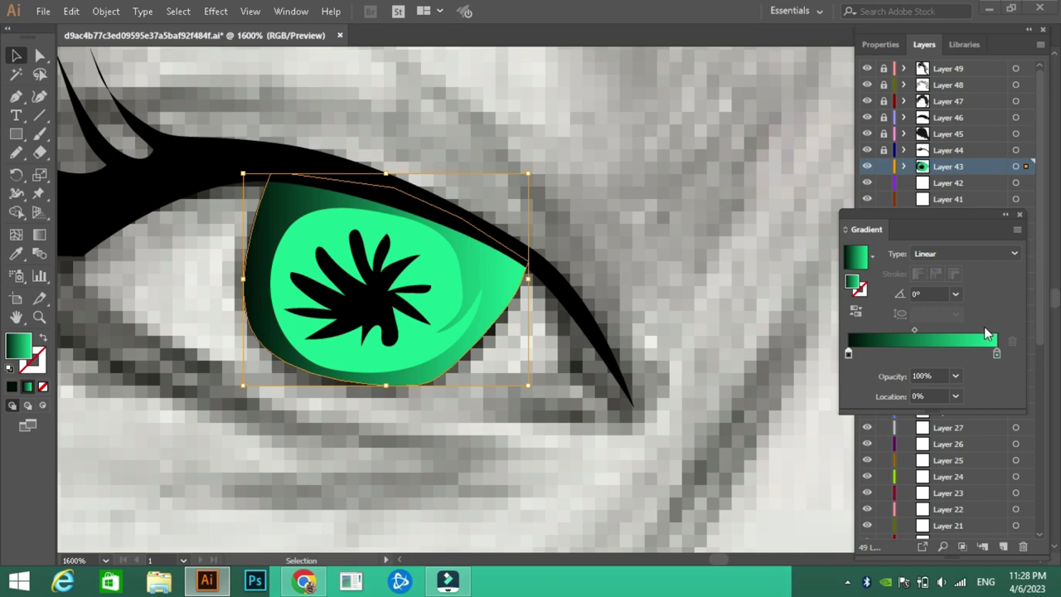
Set the gradient angle to -90° and shift its midpoint
click(955, 293)
click(970, 78)
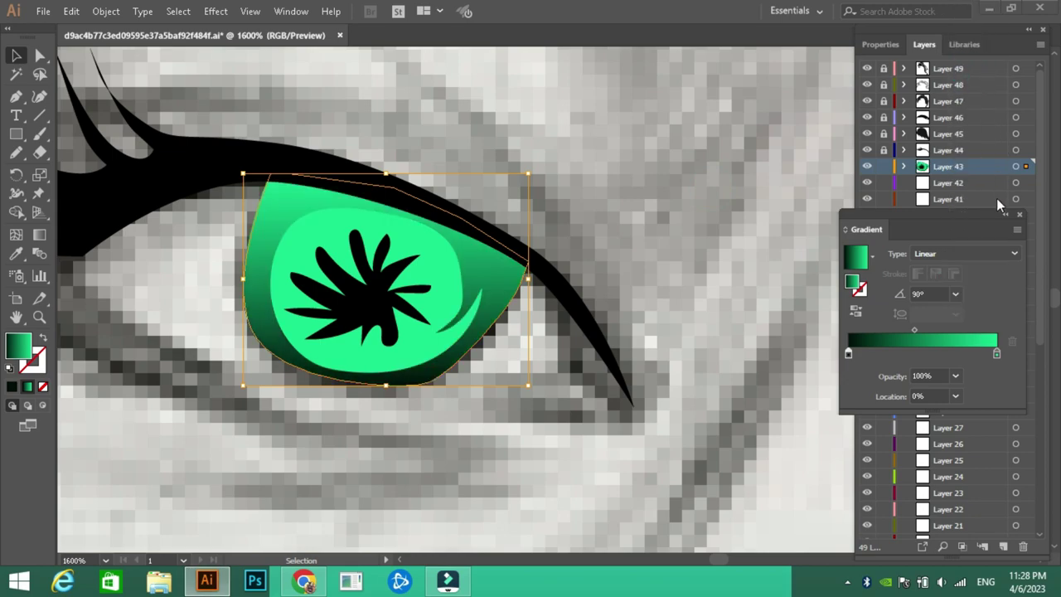
click(955, 294)
click(974, 221)
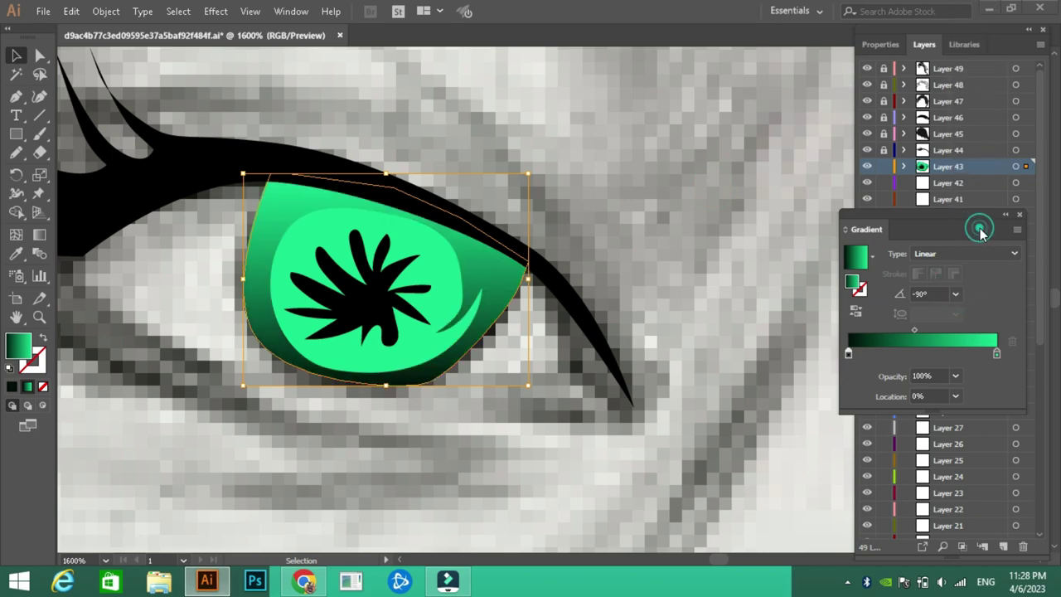
click(914, 330)
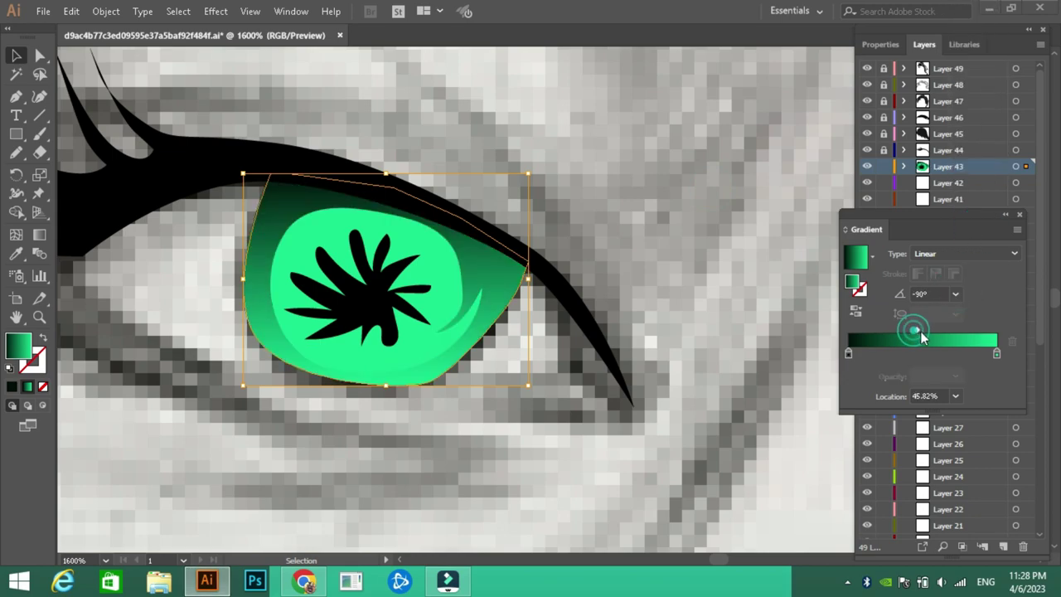
click(439, 290)
click(881, 44)
Lower the iris opacity to make it translucent
click(964, 261)
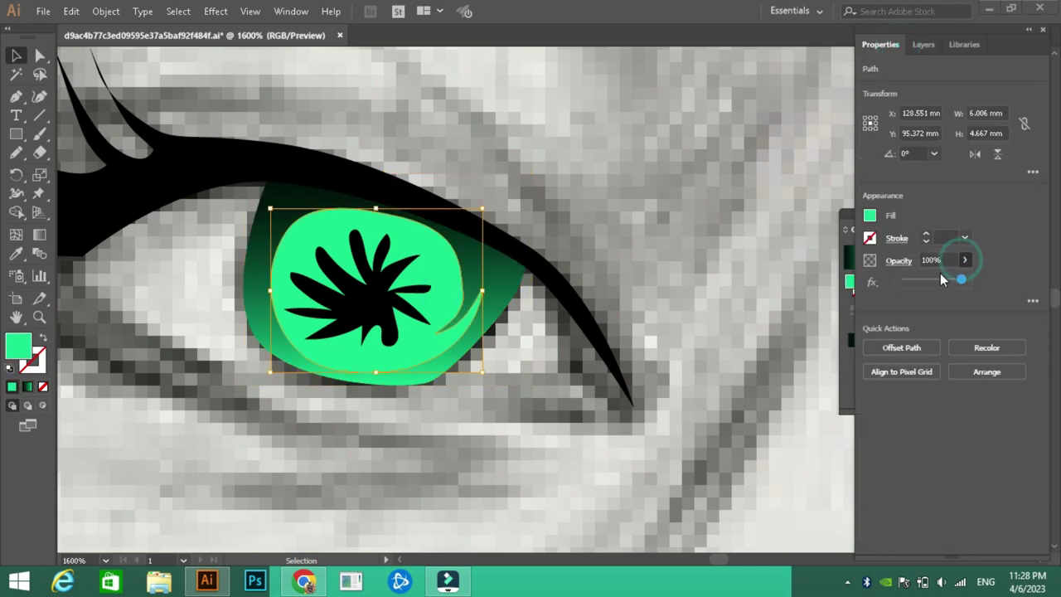
drag(961, 282, 934, 282)
click(739, 214)
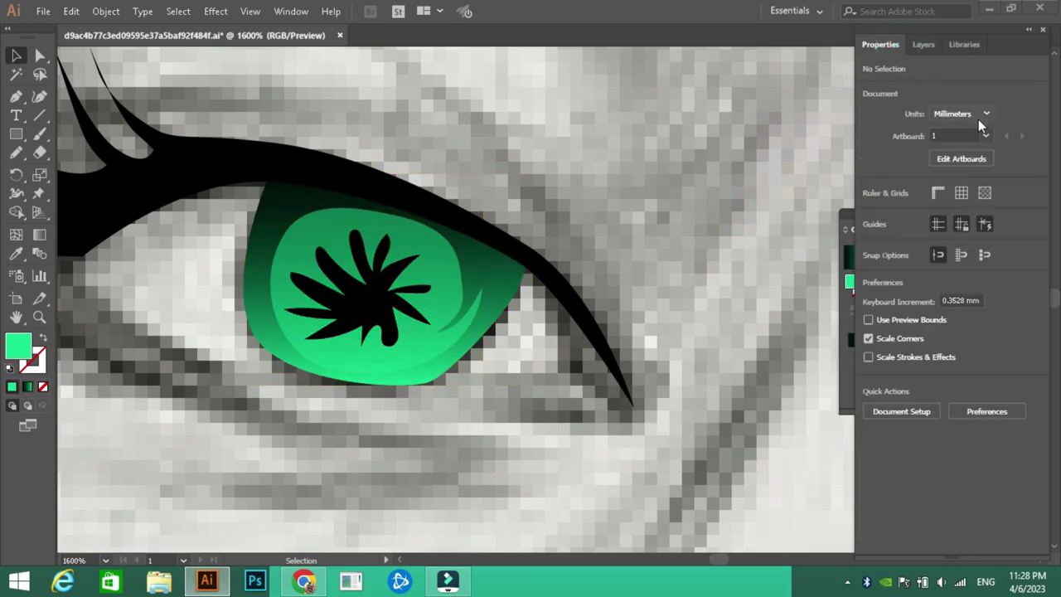
click(842, 217)
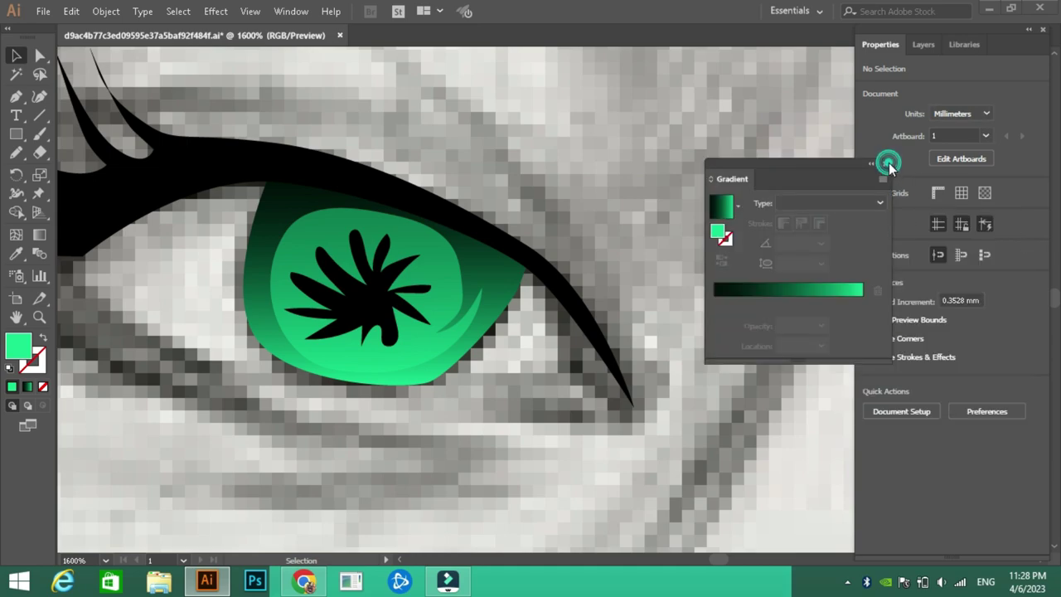
click(887, 163)
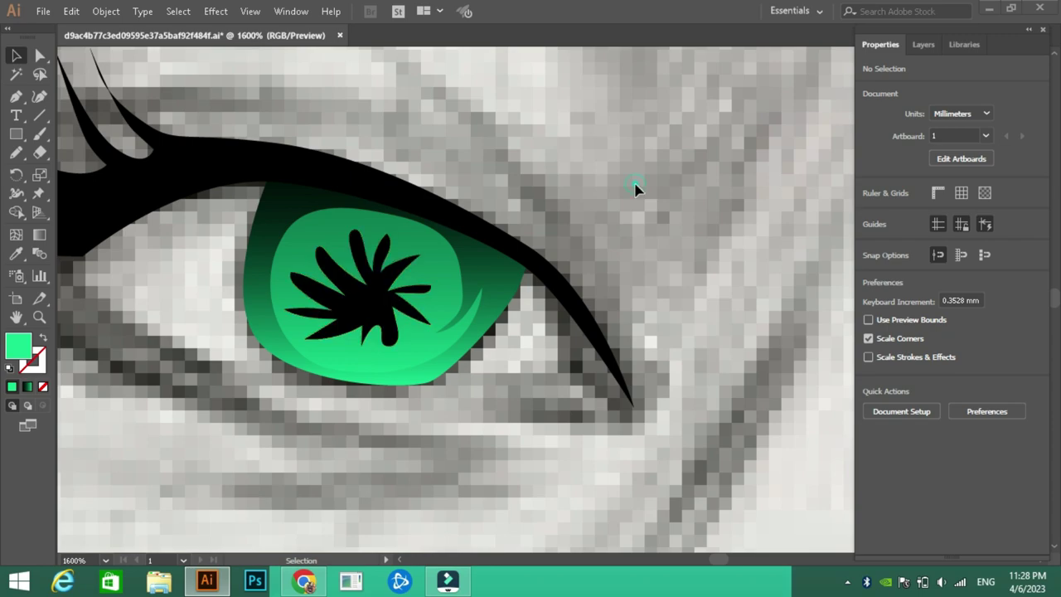
At 800% zoom, delete the star pupil and draw a small round pupil with the Ellipse tool
click(105, 561)
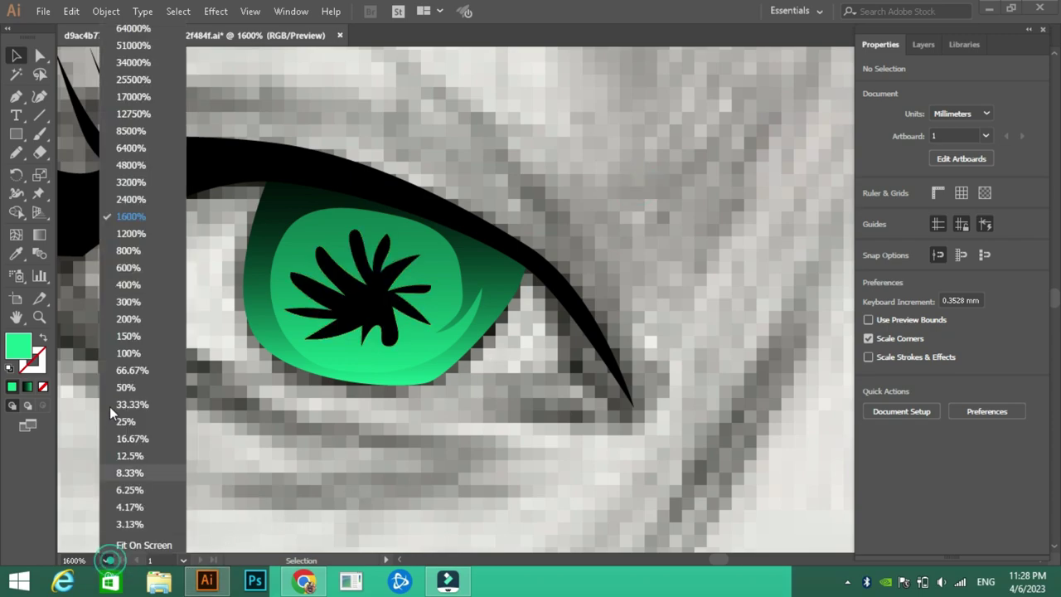
click(131, 249)
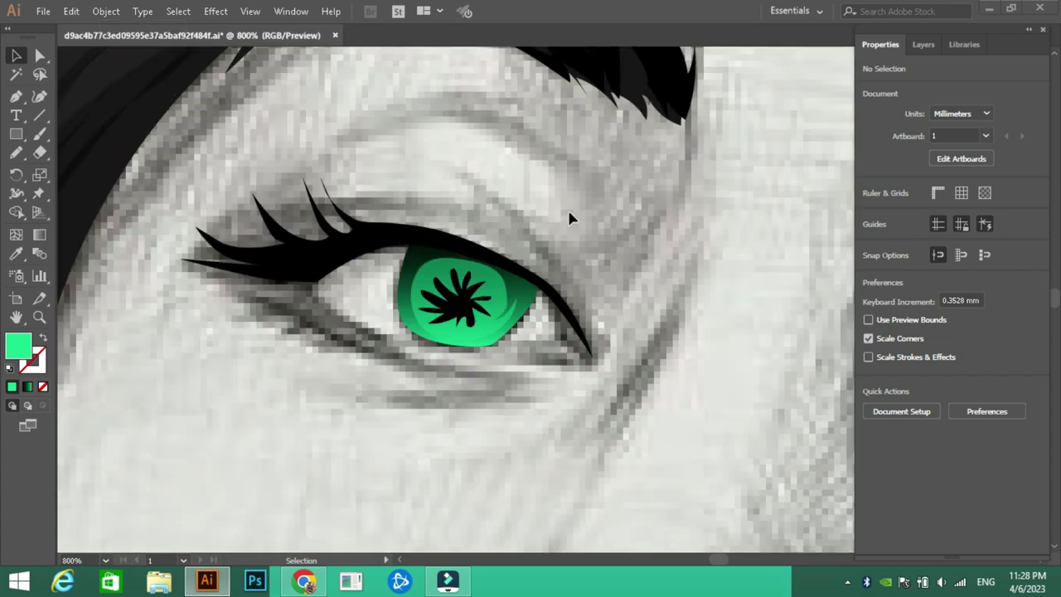
click(456, 298)
key(Delete)
drag(16, 133, 67, 170)
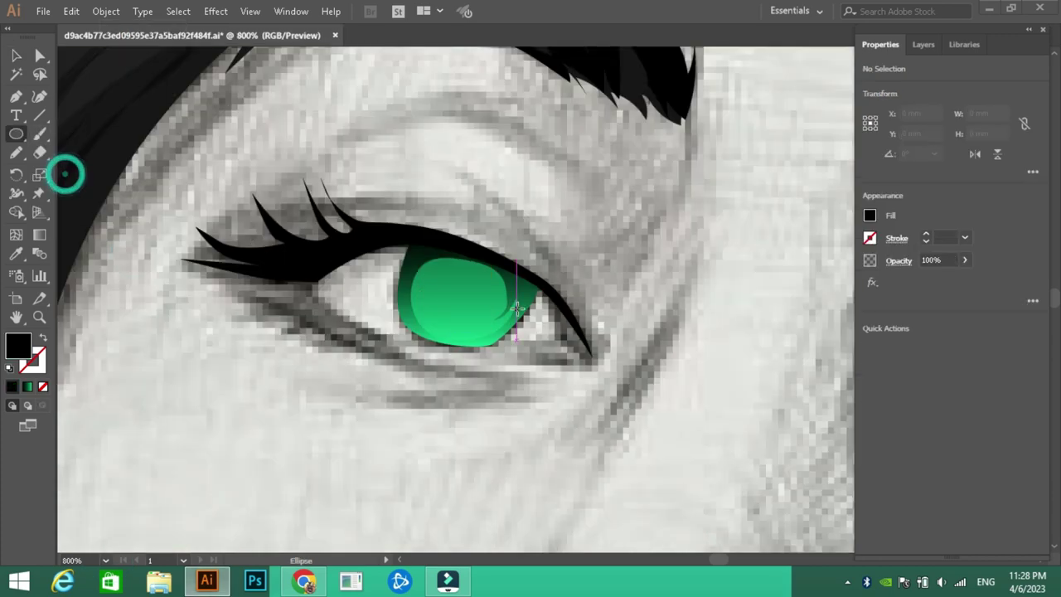
drag(441, 280, 481, 319)
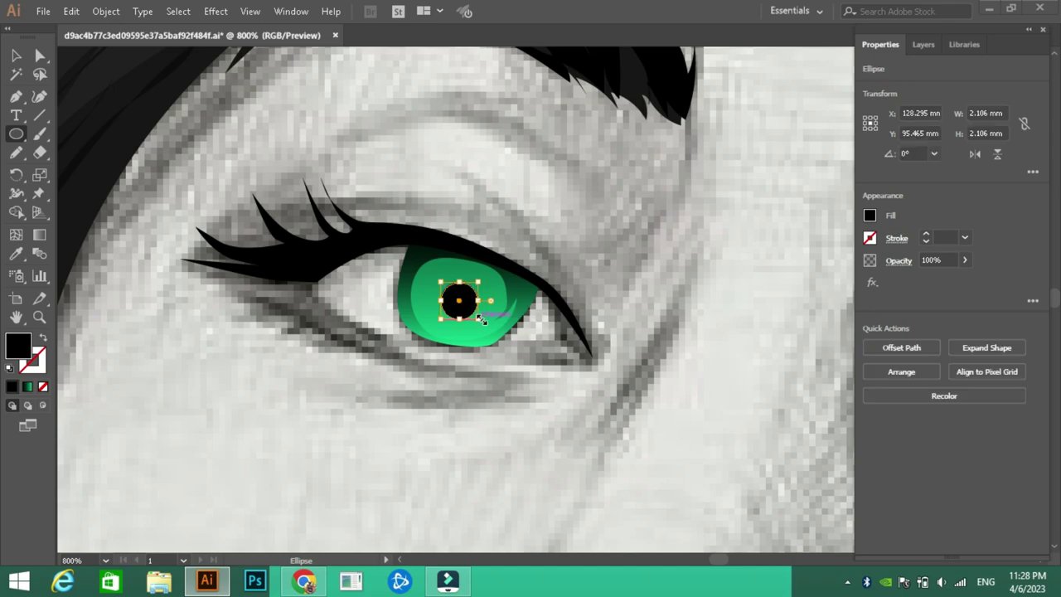
ctrl+click(166, 112)
Pencil a shading shape around the pupil, fill it with the iris green, and zoom to 200%
click(16, 152)
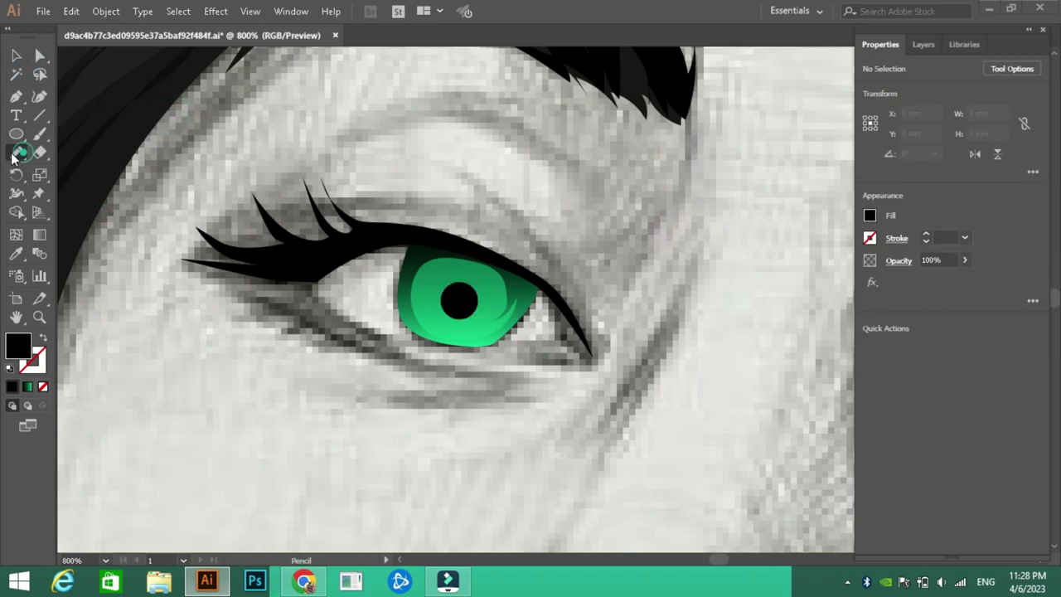
drag(455, 312, 437, 267)
drag(484, 311, 498, 286)
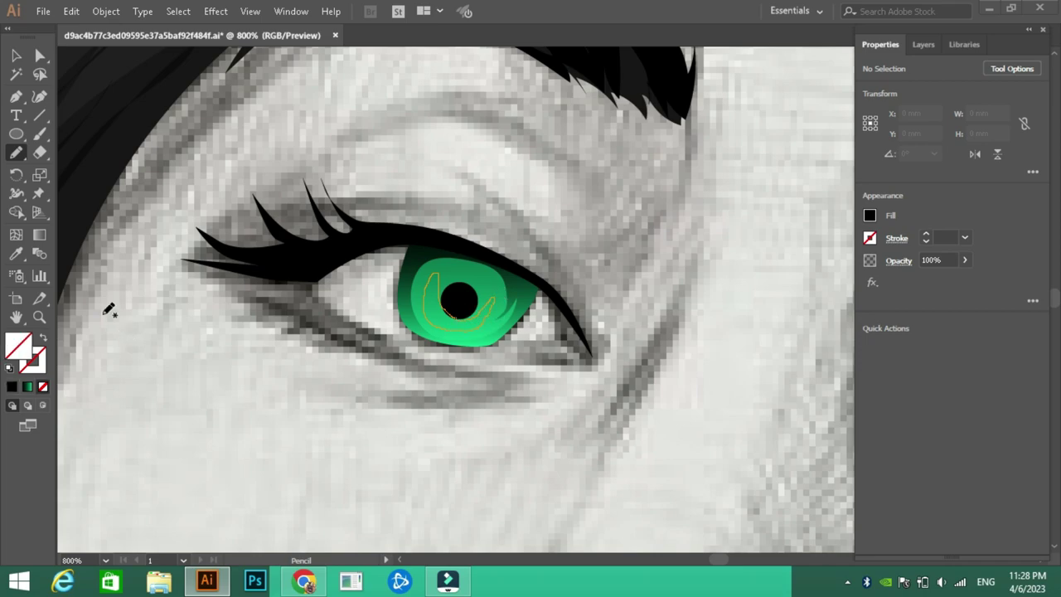
click(16, 254)
click(481, 267)
click(16, 55)
click(344, 123)
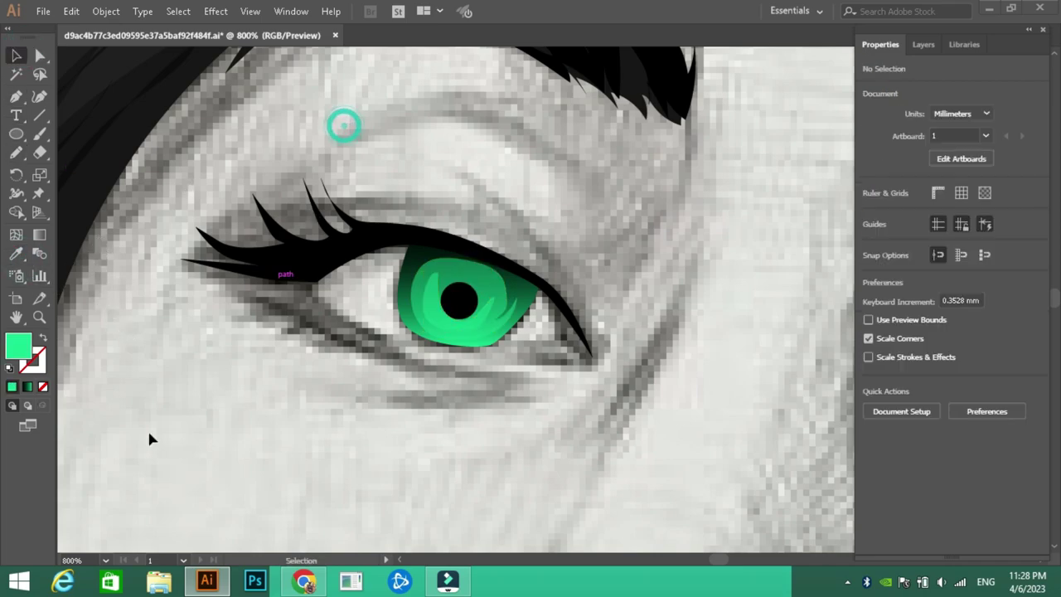
click(105, 561)
click(133, 319)
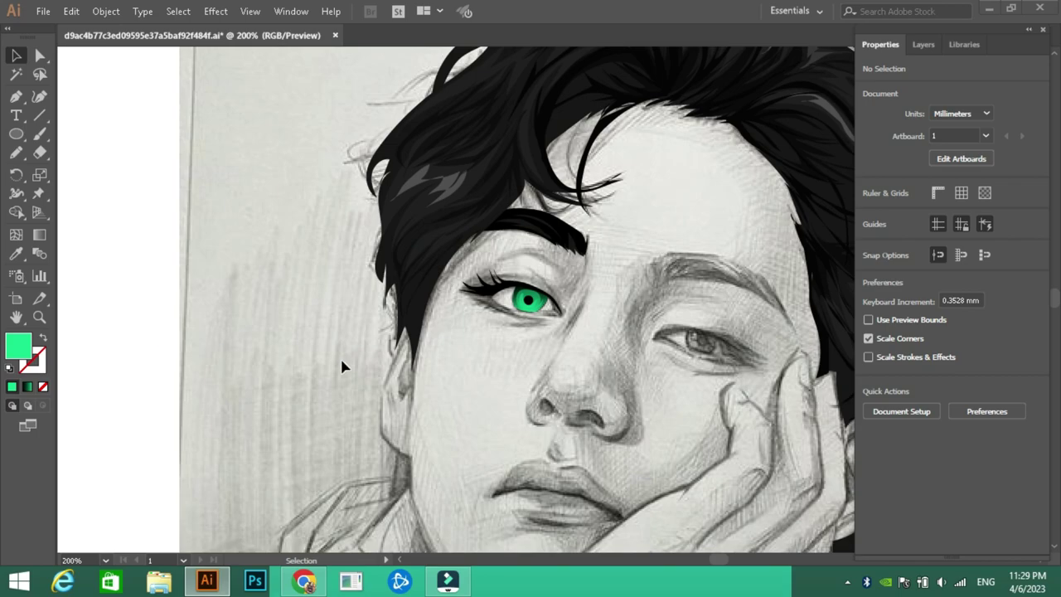
click(105, 560)
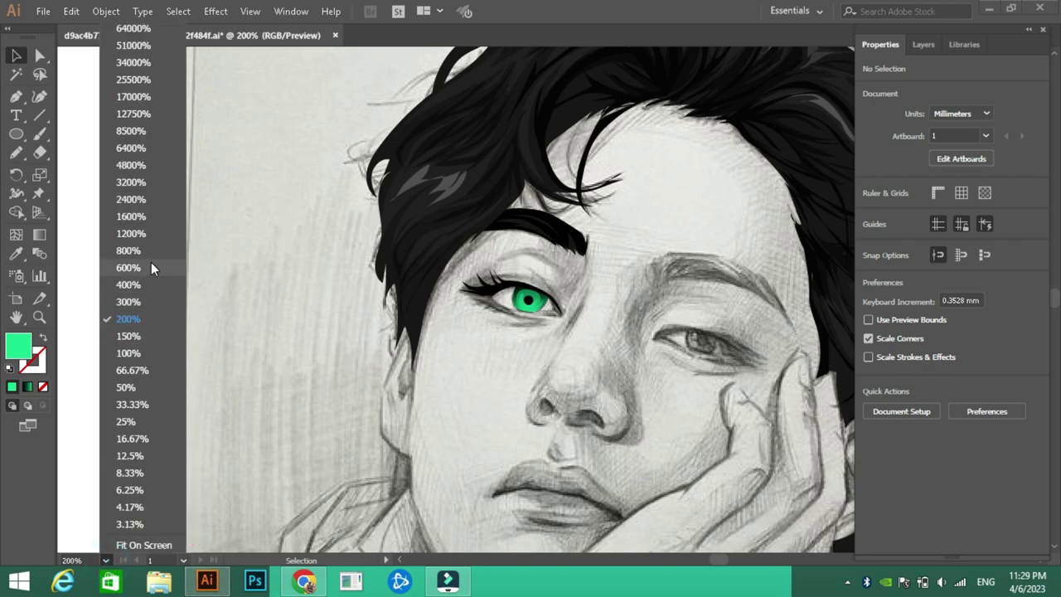
Zoom to 1200% and enlarge the black pupil into a bigger, wider oval
click(132, 234)
click(395, 282)
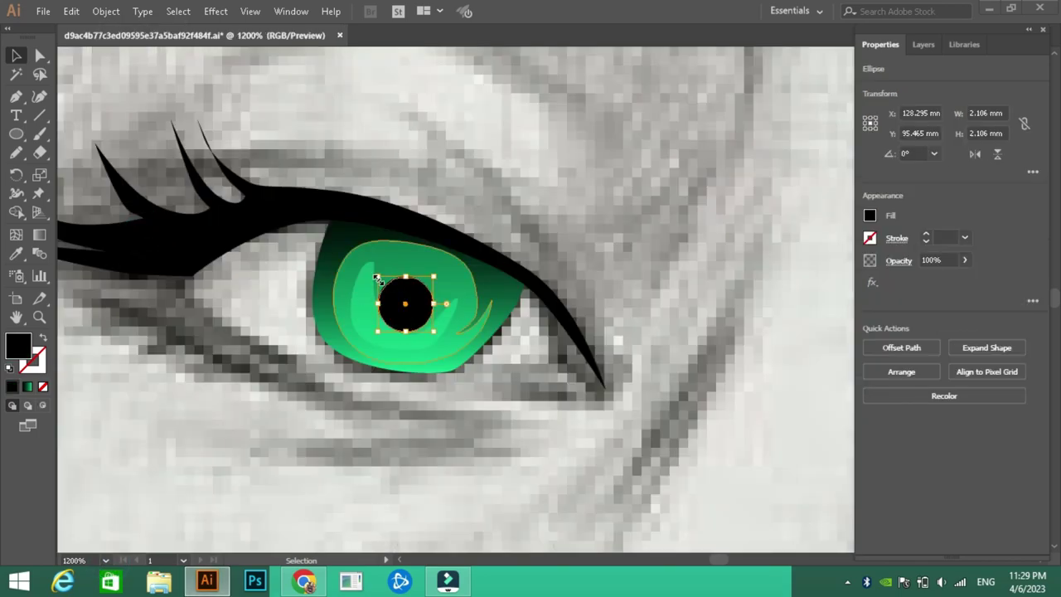
drag(378, 279, 369, 255)
drag(434, 292, 462, 296)
drag(365, 294, 426, 272)
click(622, 227)
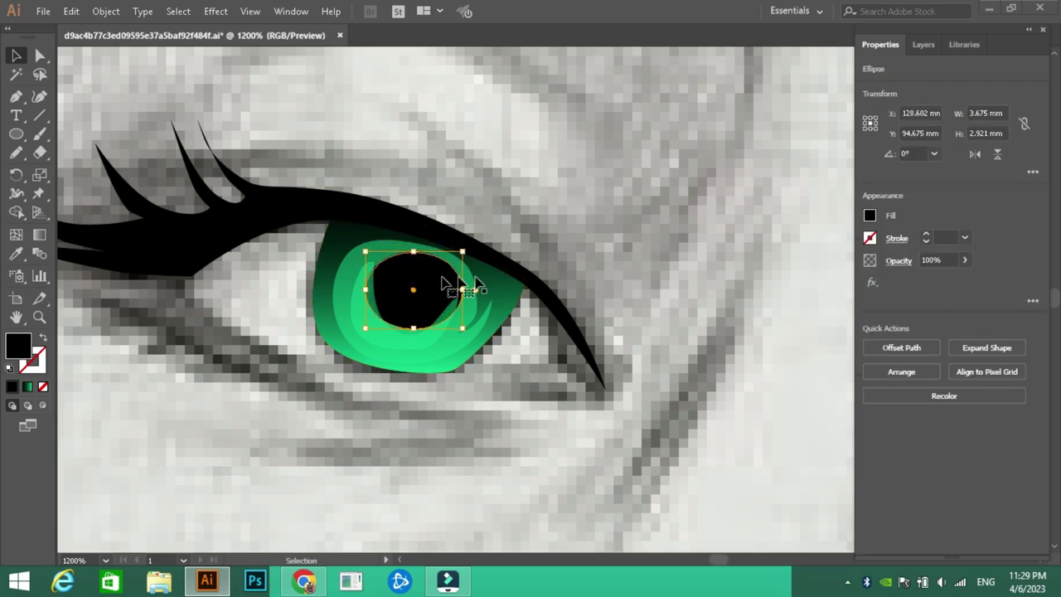
Draw a small catchlight on the pupil's upper left and fill it light grey
key(ctrl+shift+a)
key(n)
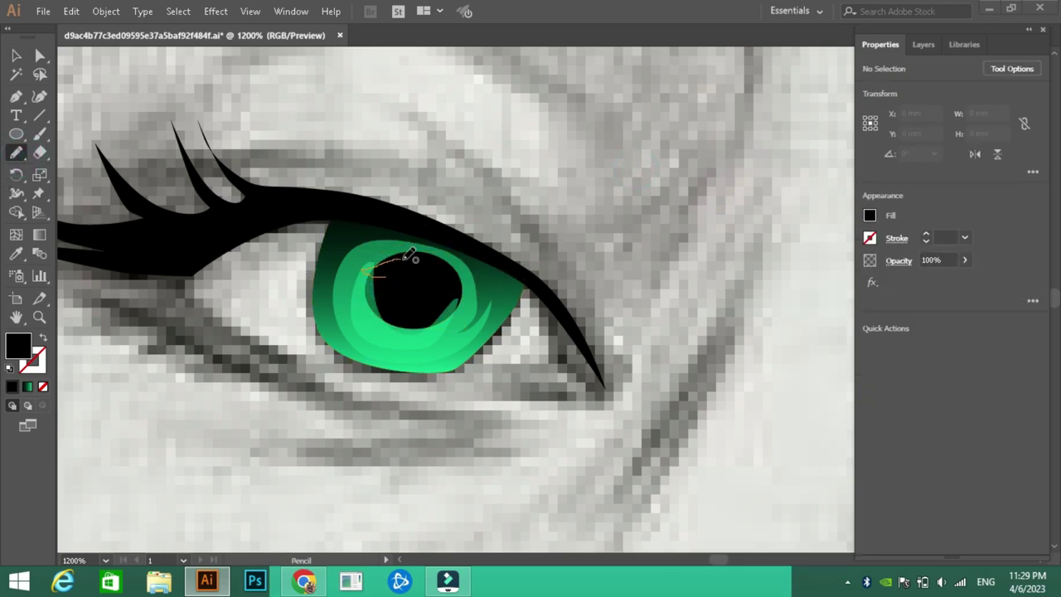
drag(387, 280, 386, 277)
click(15, 254)
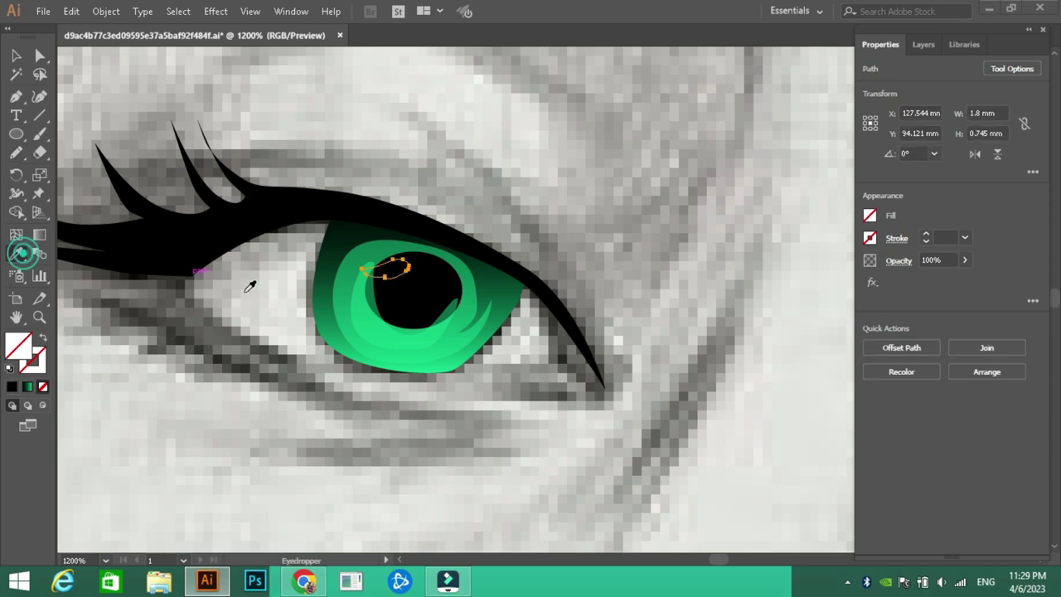
click(756, 389)
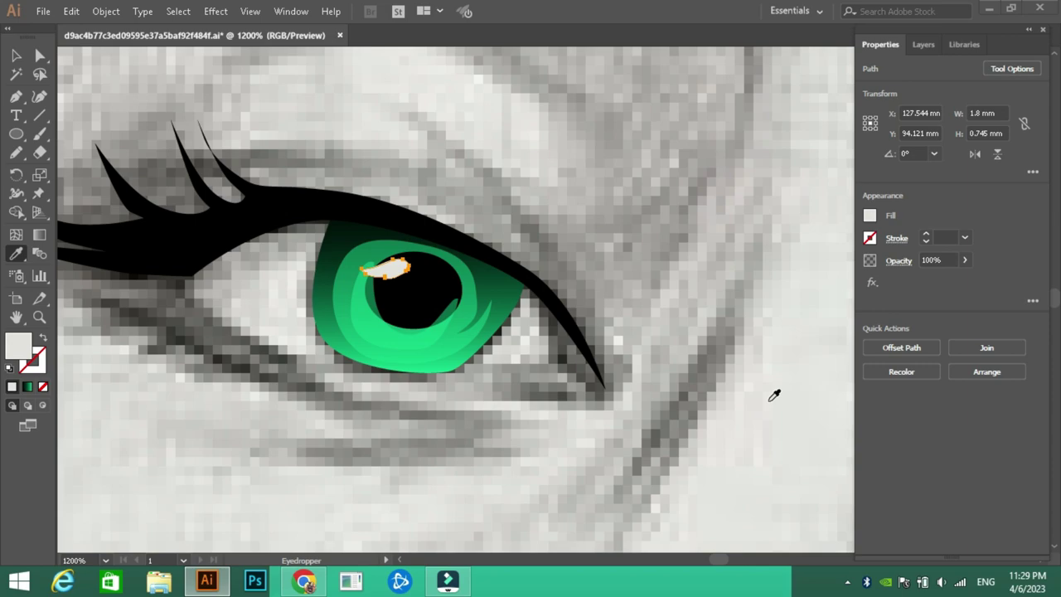
key(v)
click(435, 110)
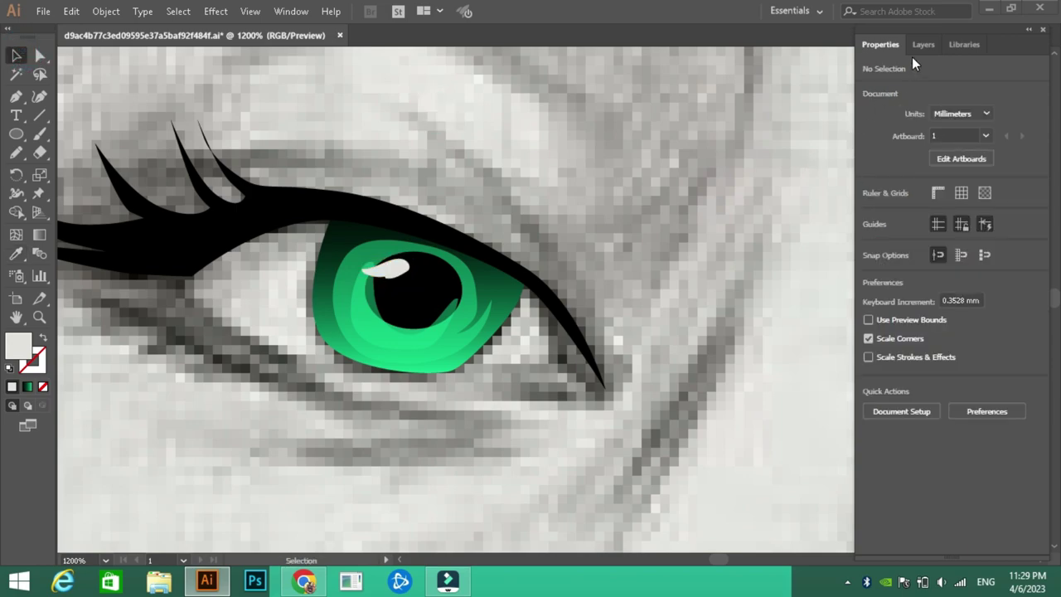
Give the green iris a dark grey #222222 outline
click(522, 313)
key(F6)
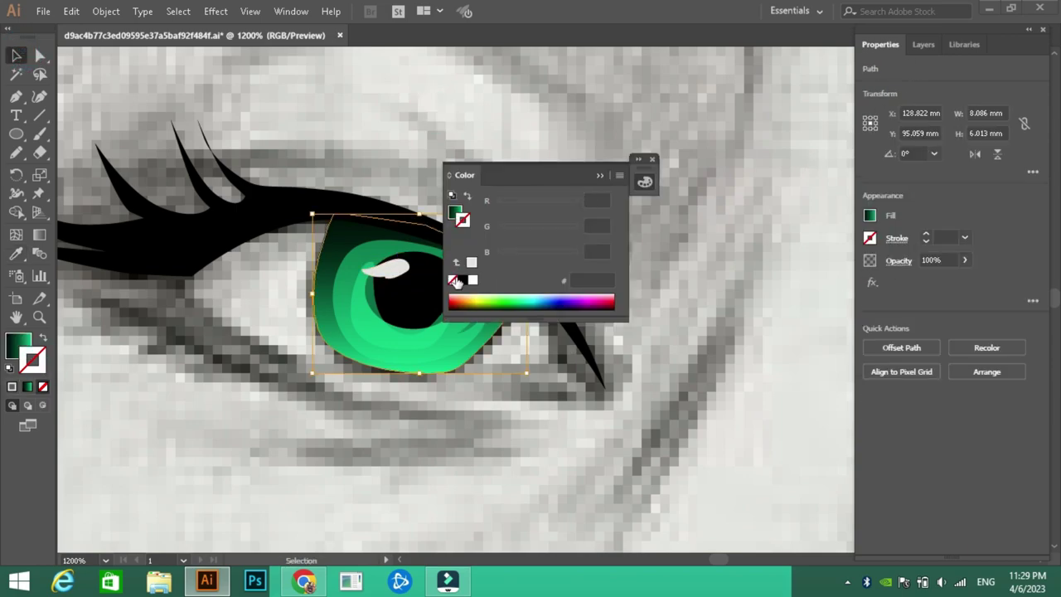
click(467, 281)
click(652, 159)
double_click(32, 359)
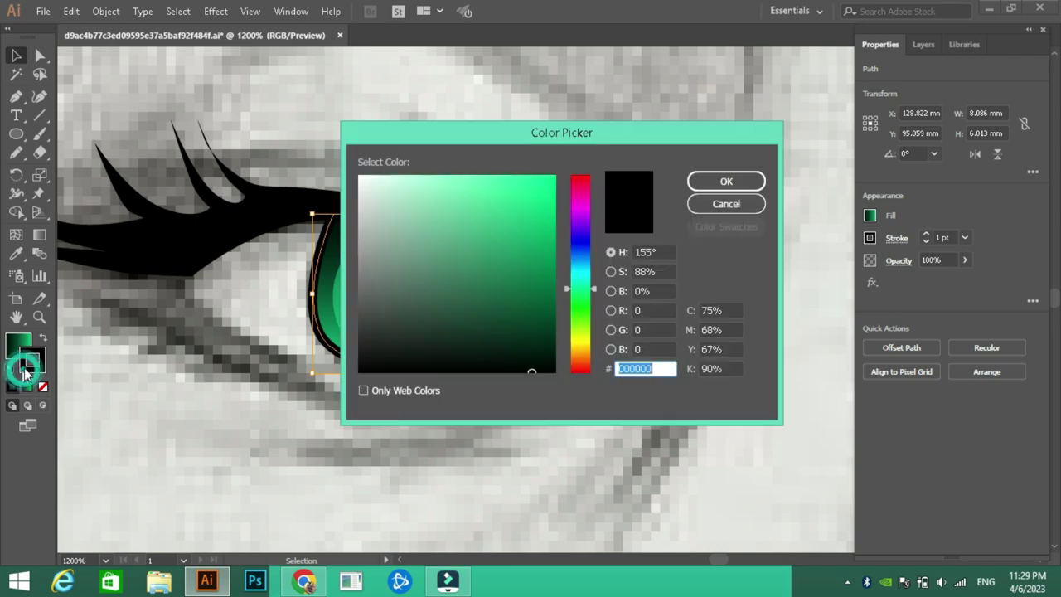
text(222222)
click(710, 181)
click(704, 180)
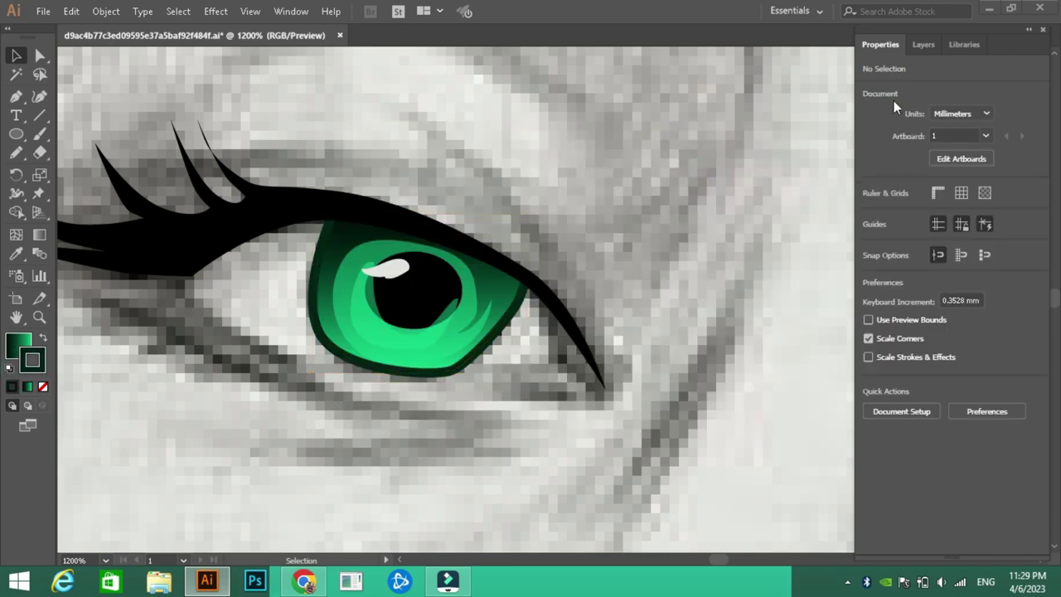
Lock Layer 43, make Layer 42 active, and fit the whole artboard in view
click(926, 44)
click(884, 165)
click(891, 183)
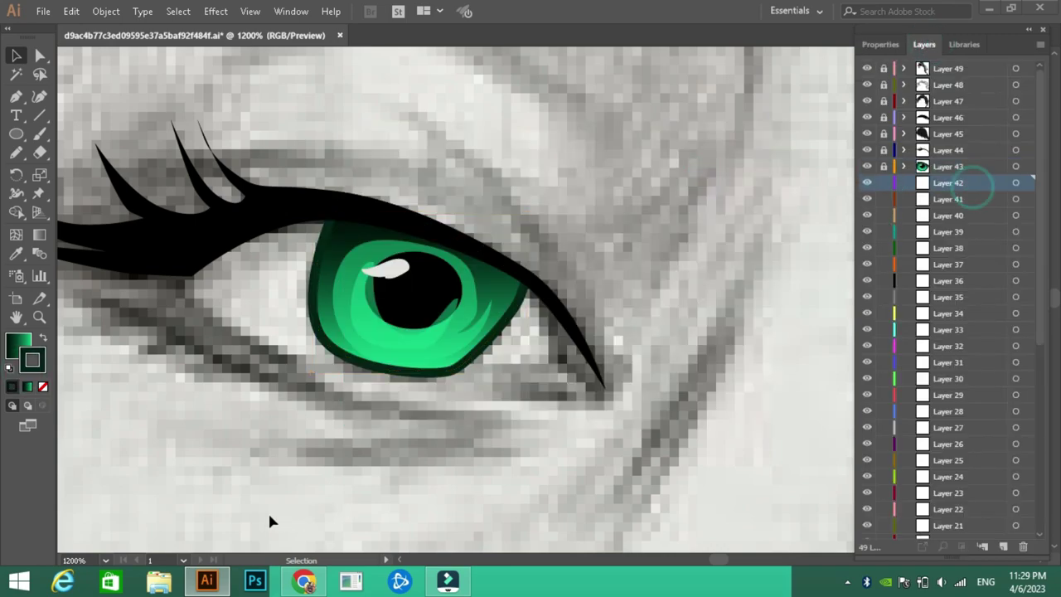
click(100, 560)
key(ctrl+0)
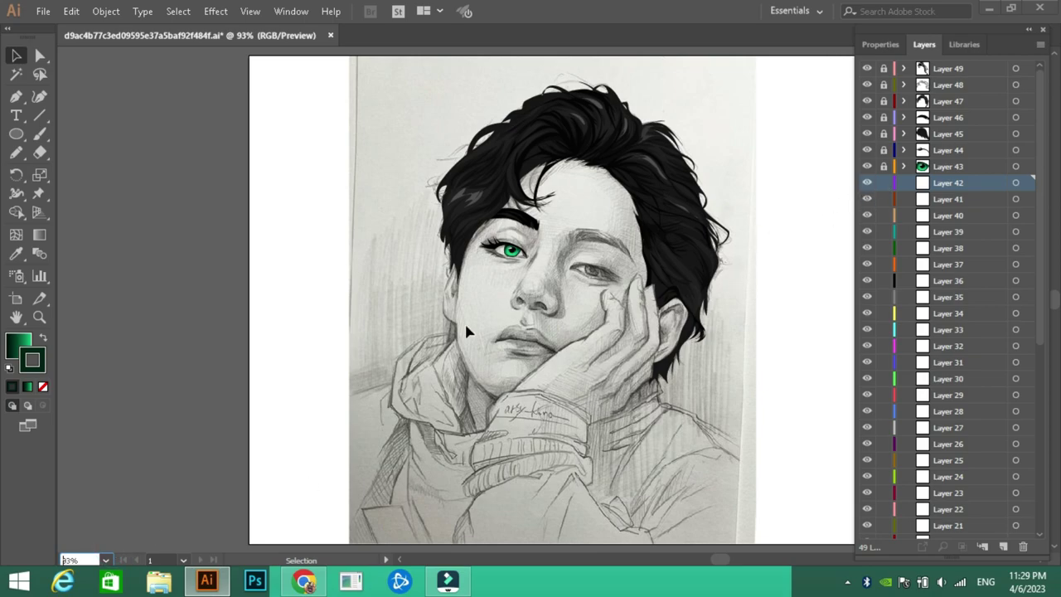
Zoom to 800% and trace a closed Pen shape under the eye's outer corner
click(106, 559)
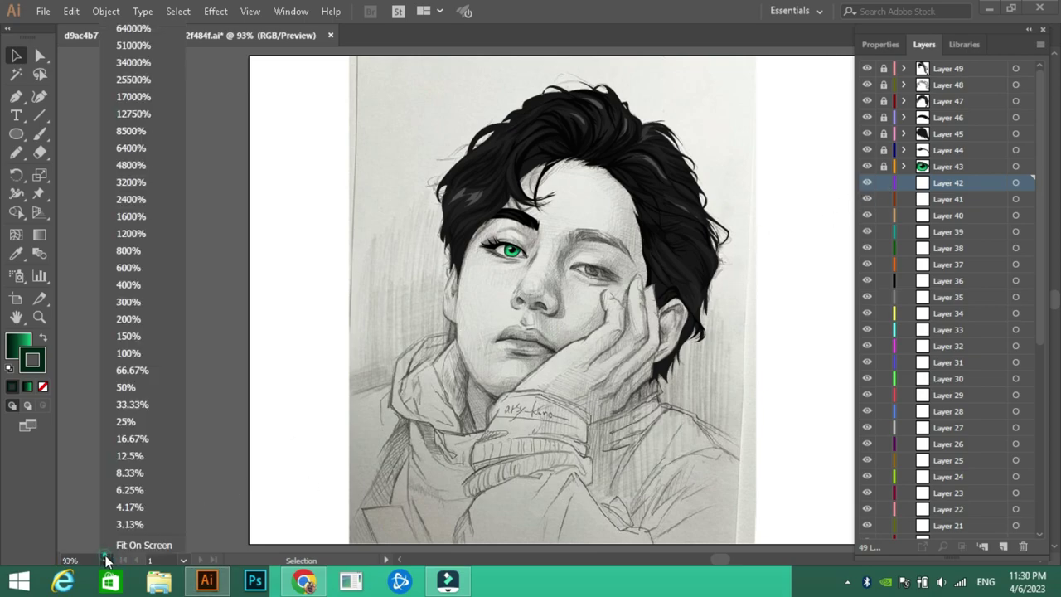
click(149, 257)
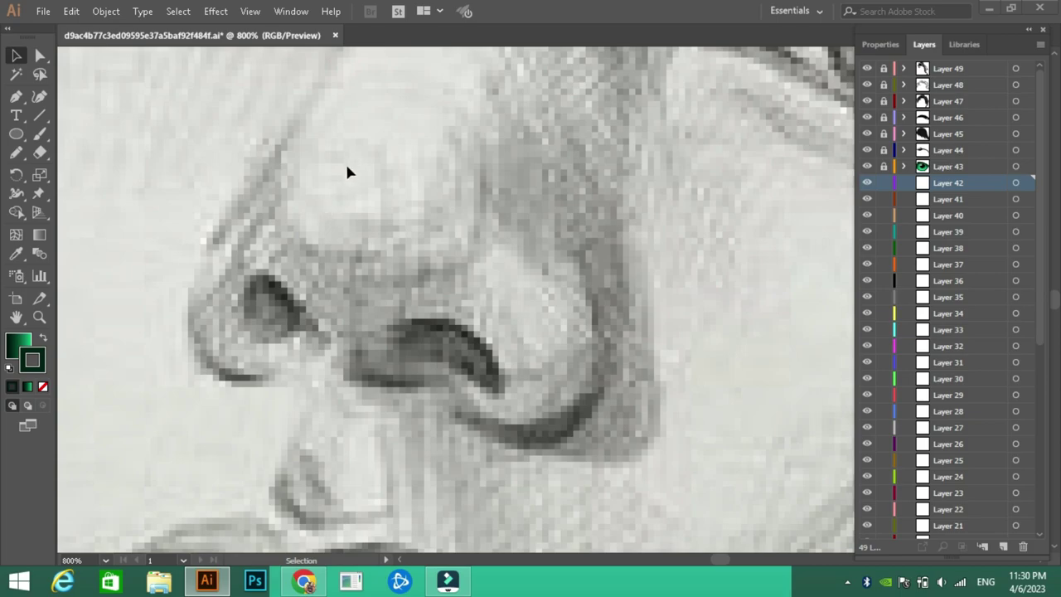
mouse_move(345, 161)
mouse_down()
mouse_move(473, 504)
mouse_move(821, 242)
mouse_up()
click(17, 97)
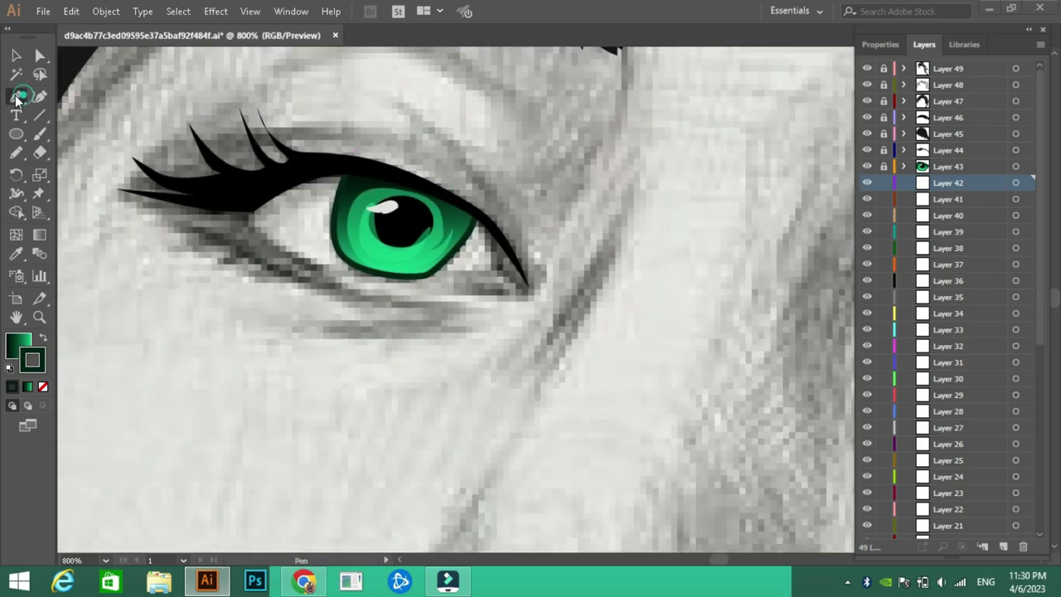
click(485, 225)
click(494, 269)
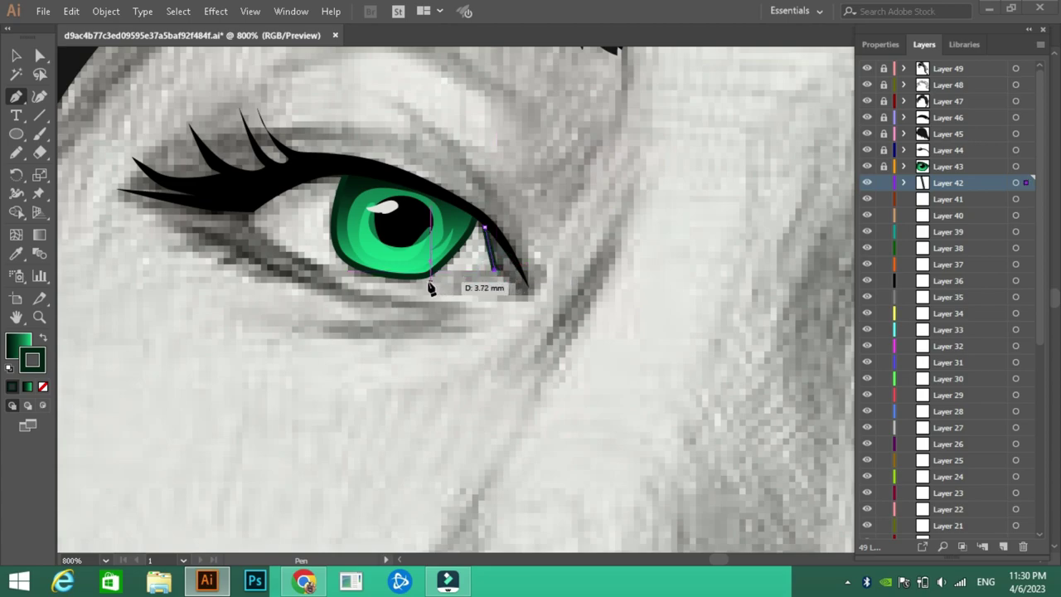
click(404, 284)
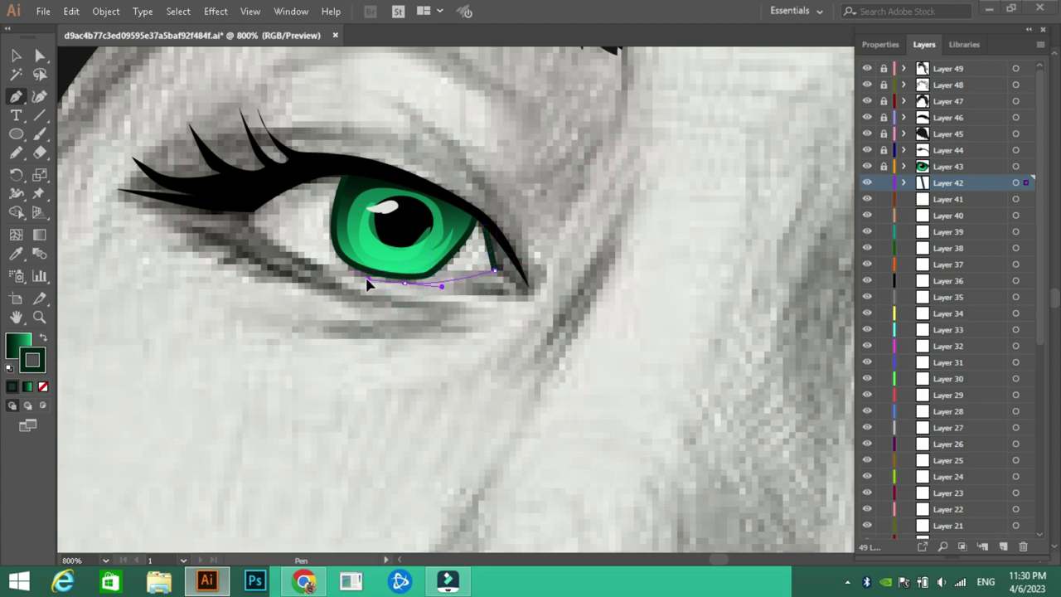
click(321, 271)
click(515, 293)
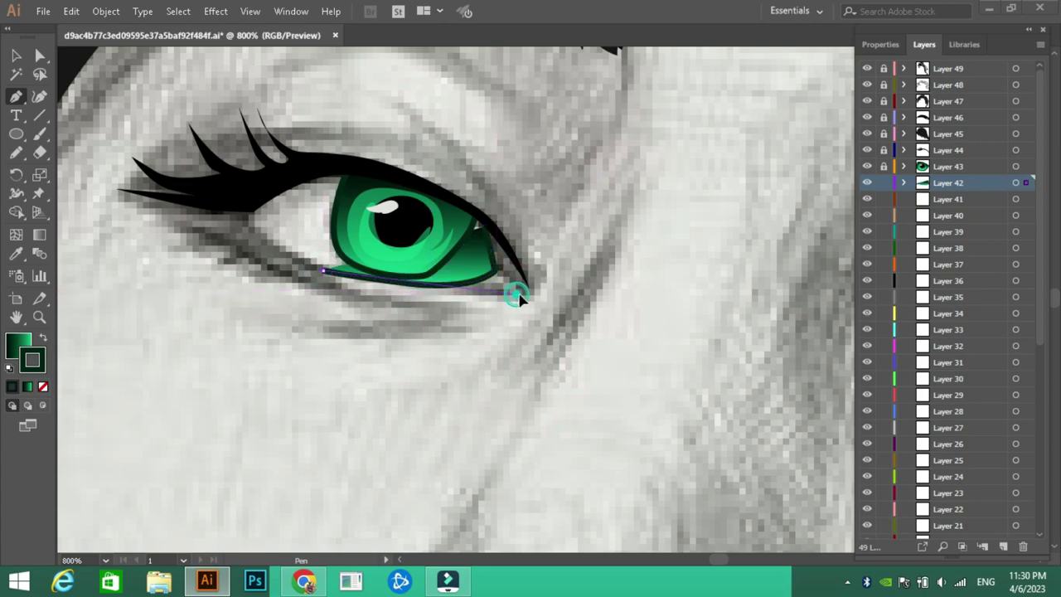
click(531, 292)
click(517, 261)
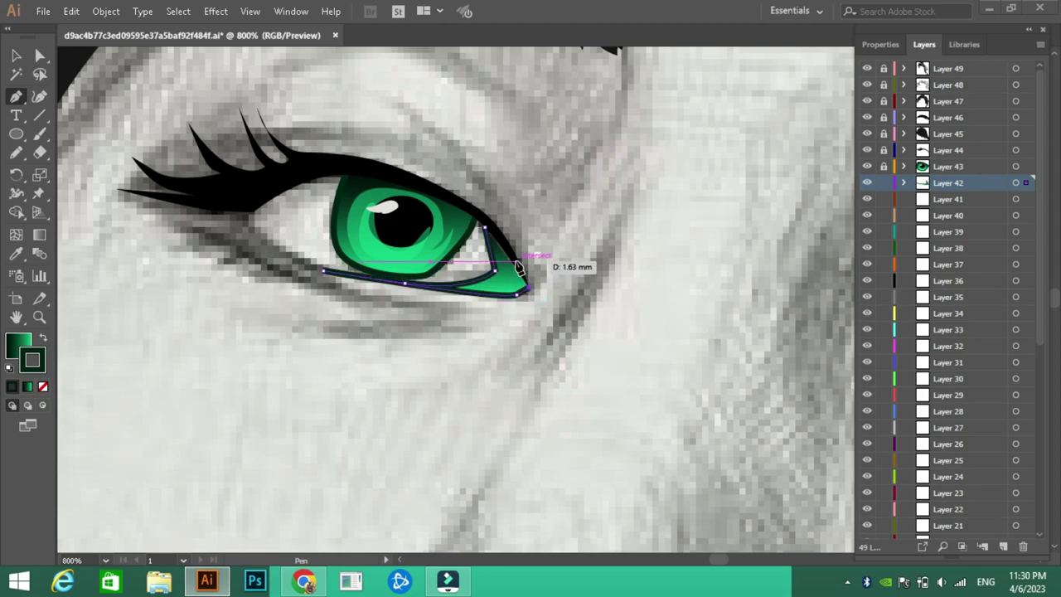
click(494, 232)
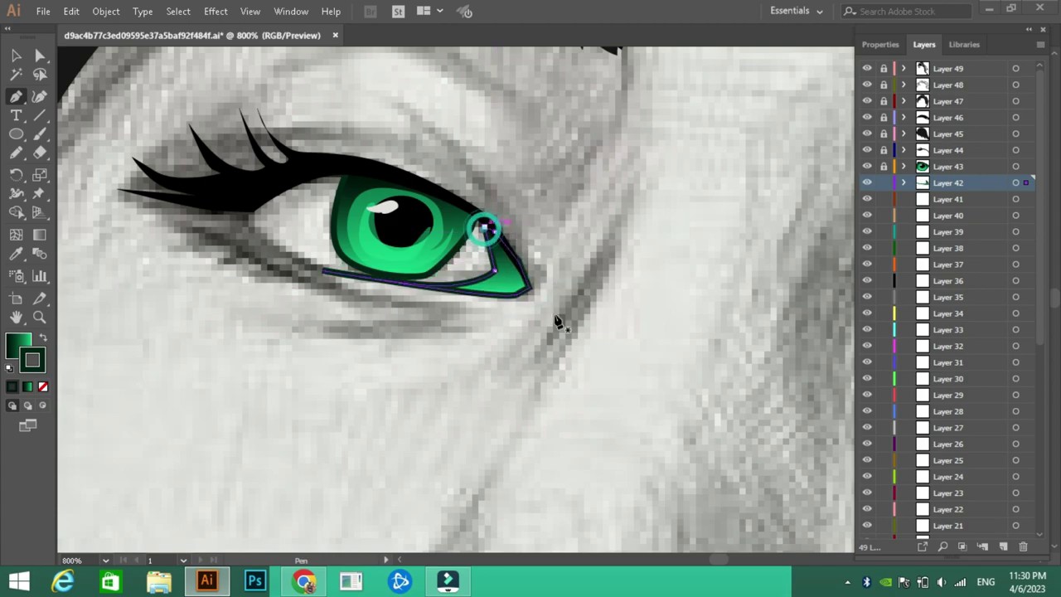
Remove the shape's outline and fill it red-brown #9E3D33
click(44, 389)
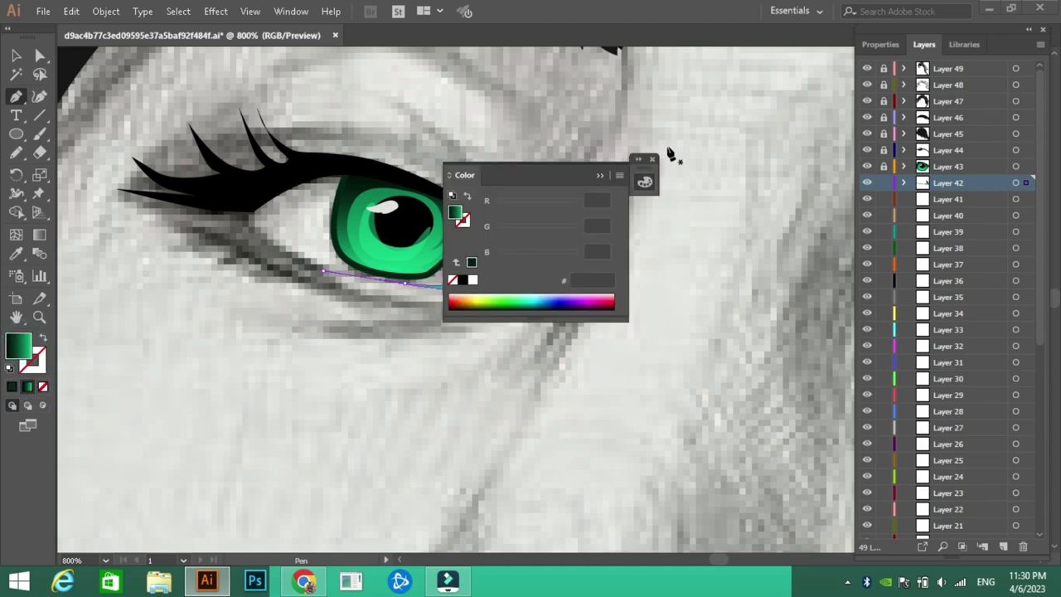
click(655, 158)
double_click(24, 352)
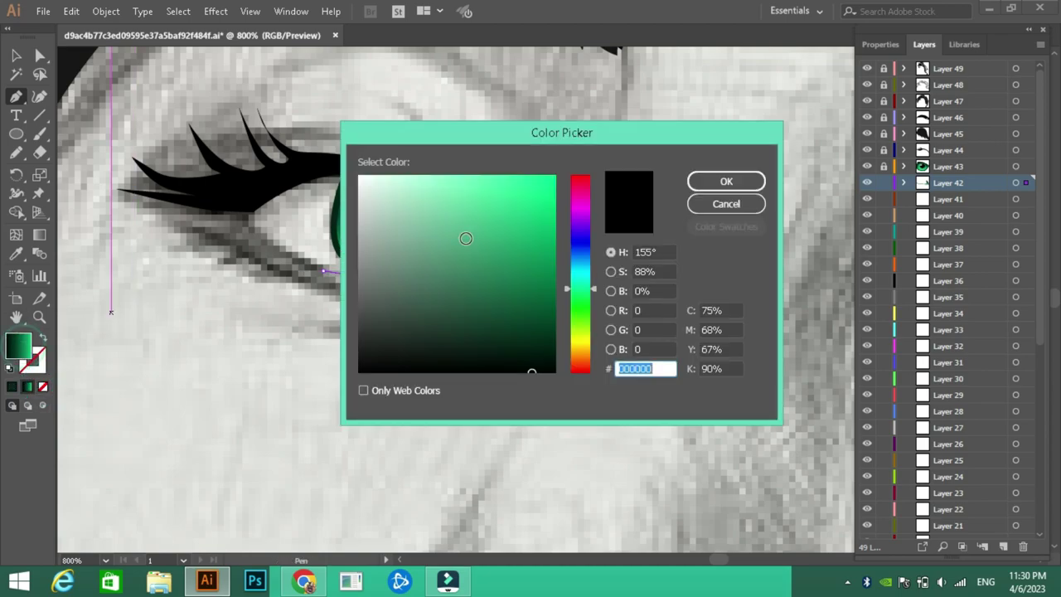
click(587, 366)
click(588, 369)
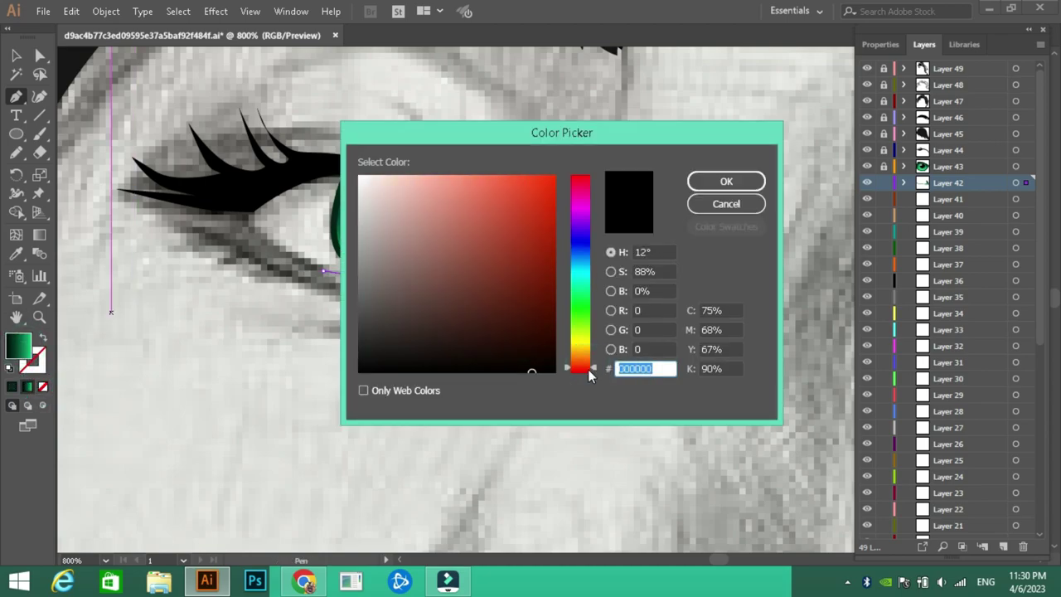
drag(489, 201, 492, 251)
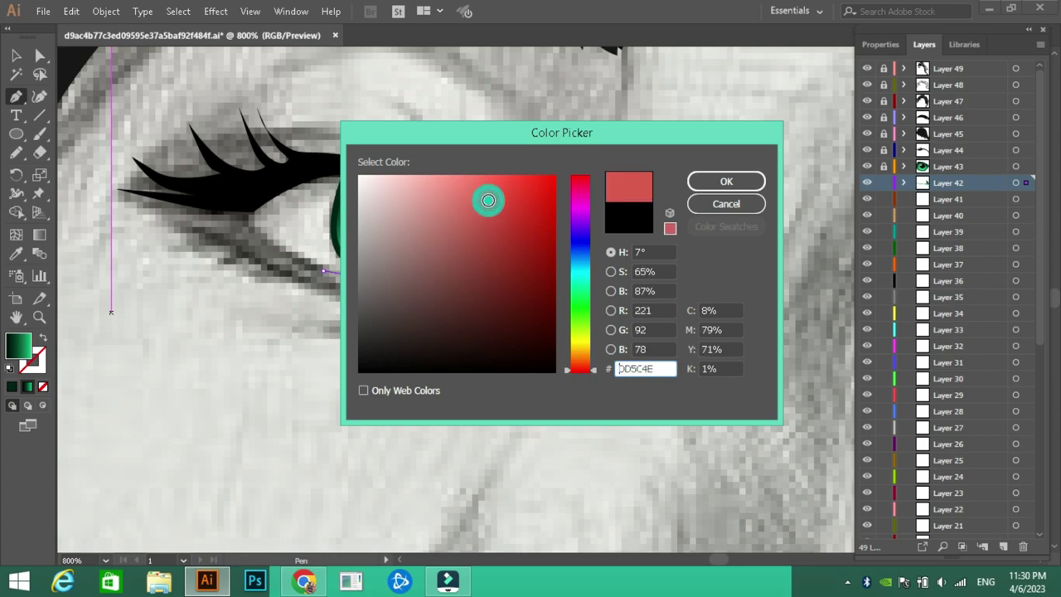
click(718, 182)
Lighten the corner fill to #DD5D57, lock Layer 42 and make Layer 41 active
key(n)
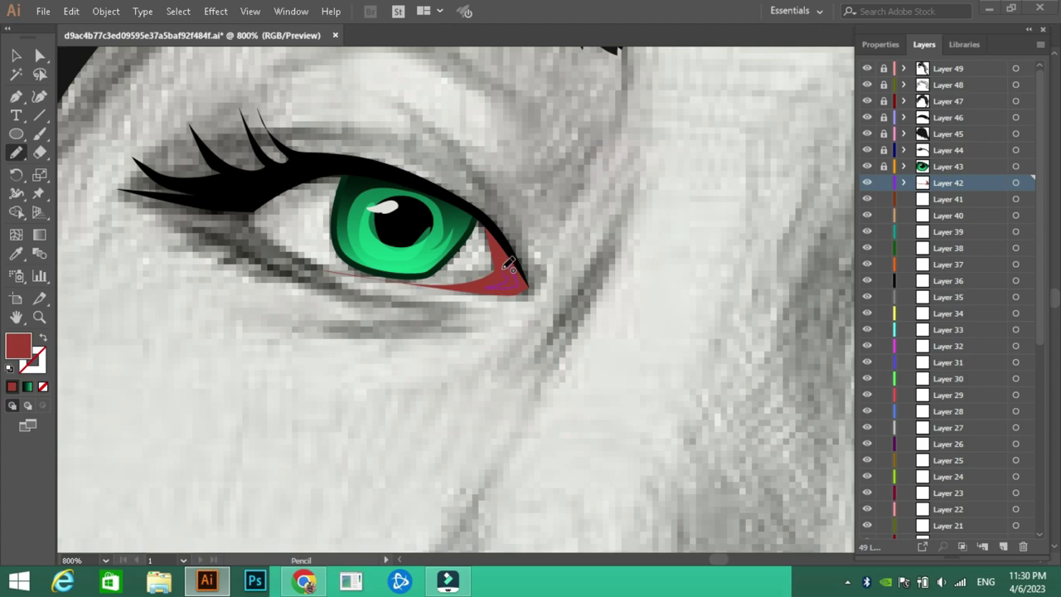
click(18, 345)
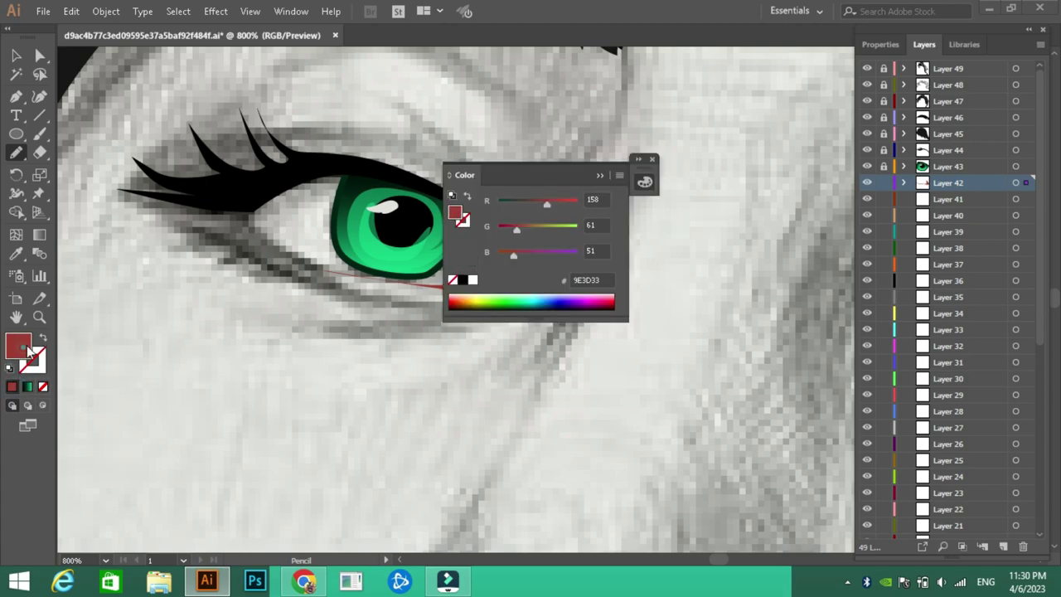
double_click(18, 345)
click(479, 202)
click(724, 182)
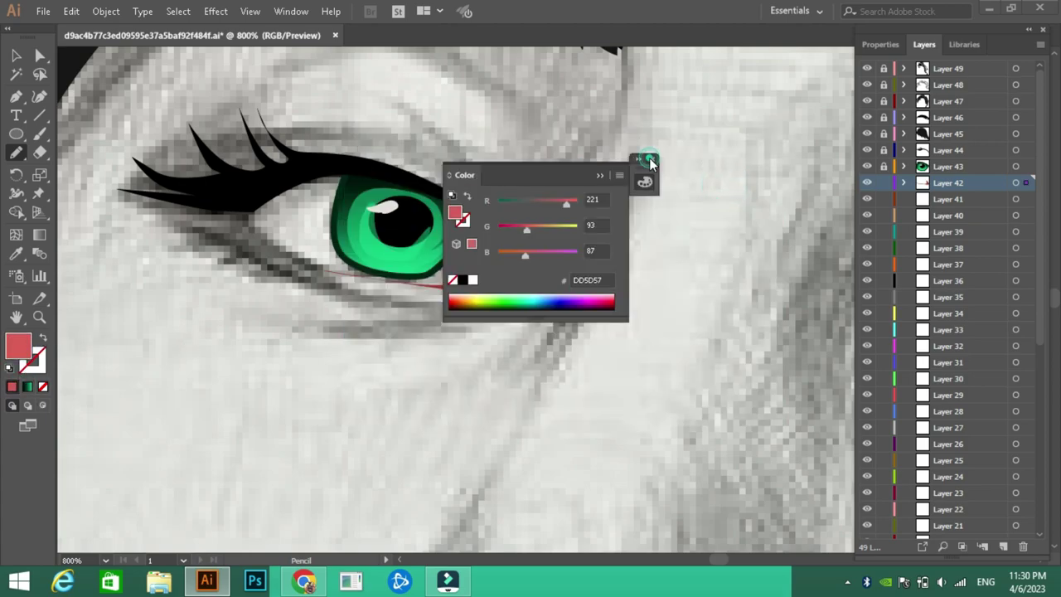
click(650, 163)
click(884, 183)
Trace the eye white as a closed Pen shape around the upper and lower lids
key(p)
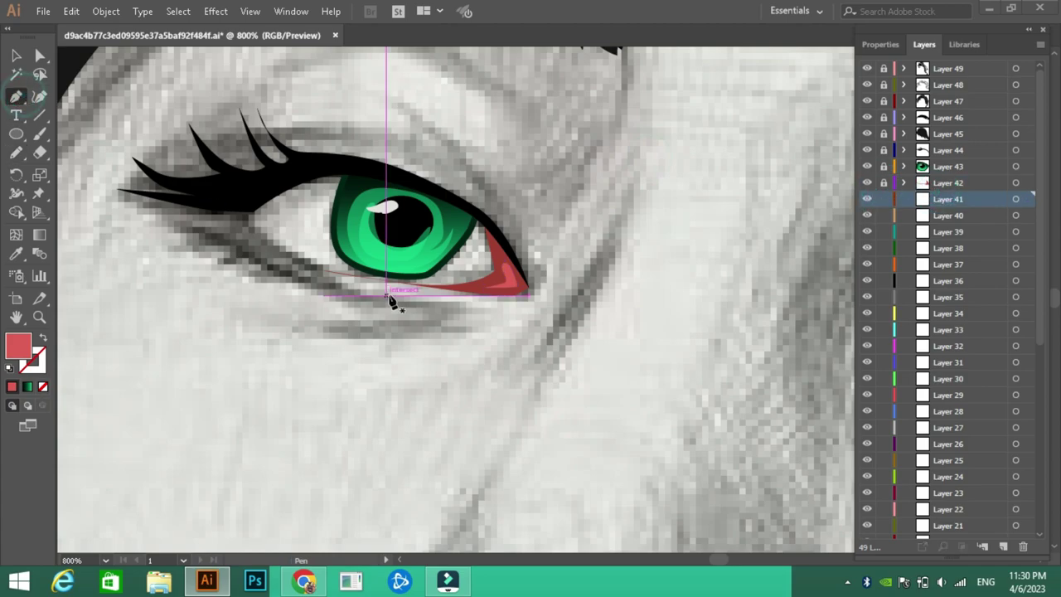
click(324, 270)
click(252, 220)
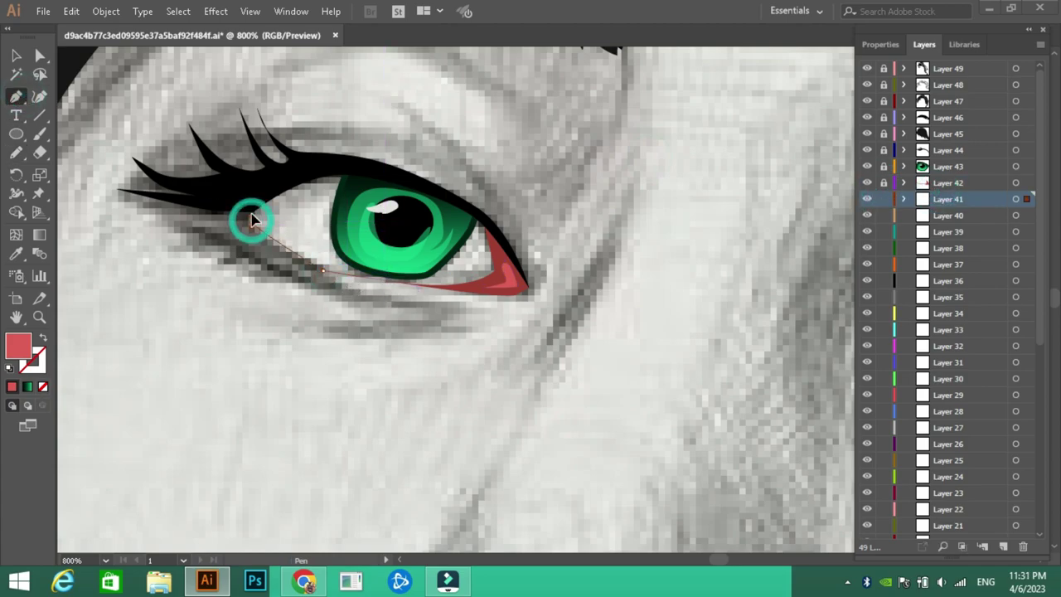
click(251, 203)
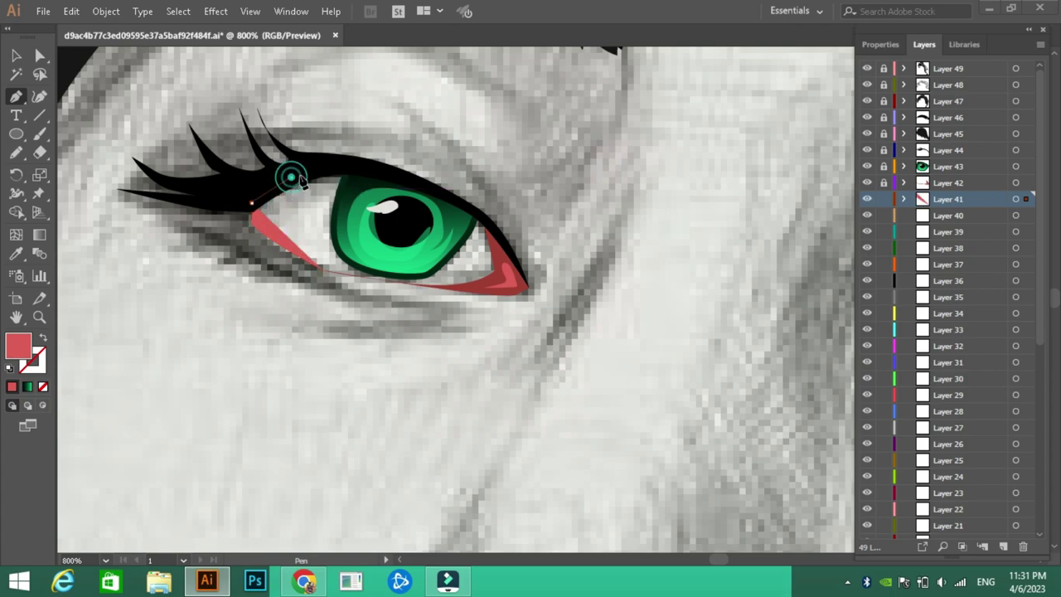
click(291, 178)
click(330, 168)
click(367, 171)
click(465, 202)
drag(489, 224, 497, 252)
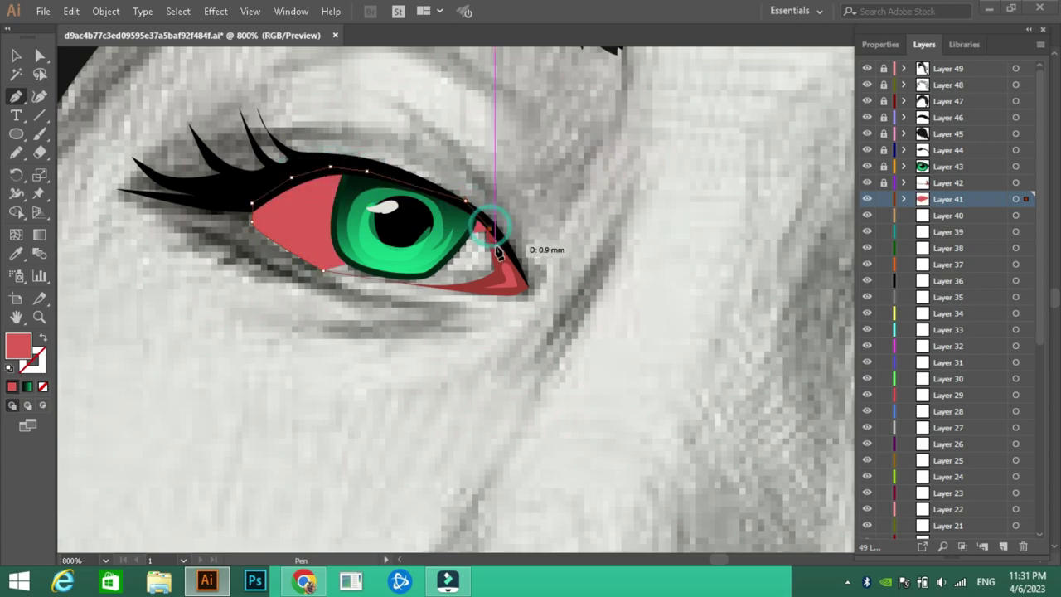
mouse_move(524, 289)
mouse_down()
mouse_move(461, 296)
mouse_move(386, 284)
mouse_up()
drag(325, 271, 326, 277)
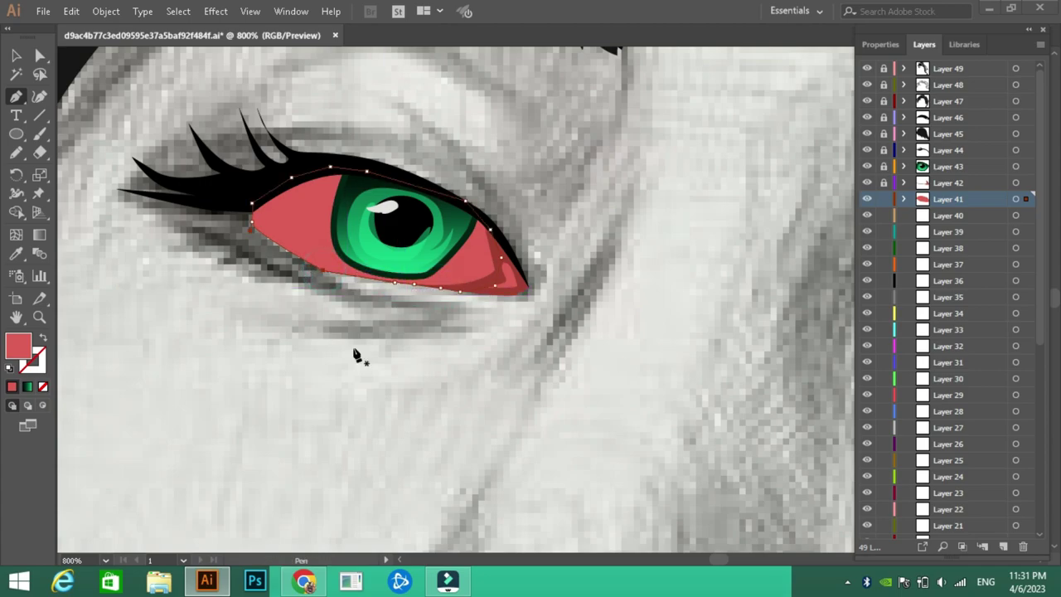
Fill the eye white with a linear gradient using light pink and pale pink stops
click(43, 386)
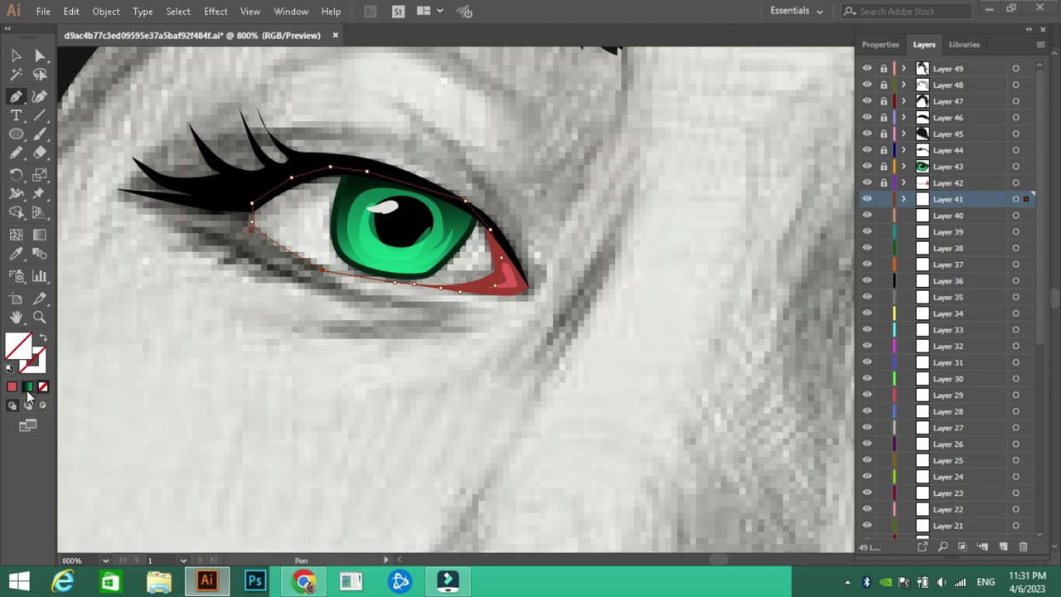
click(27, 388)
click(715, 305)
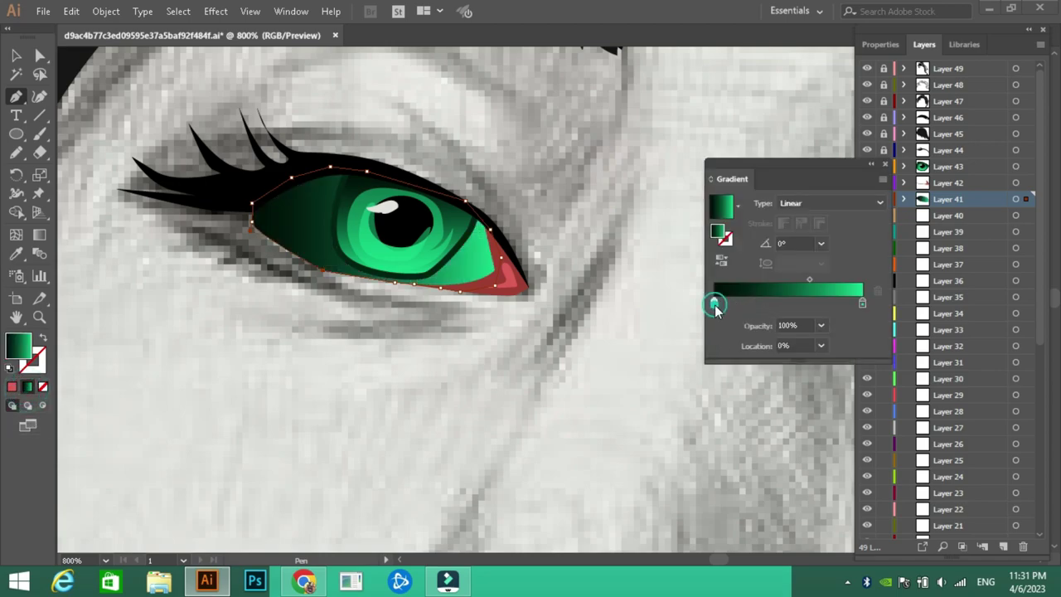
double_click(19, 346)
click(398, 223)
click(726, 181)
double_click(12, 347)
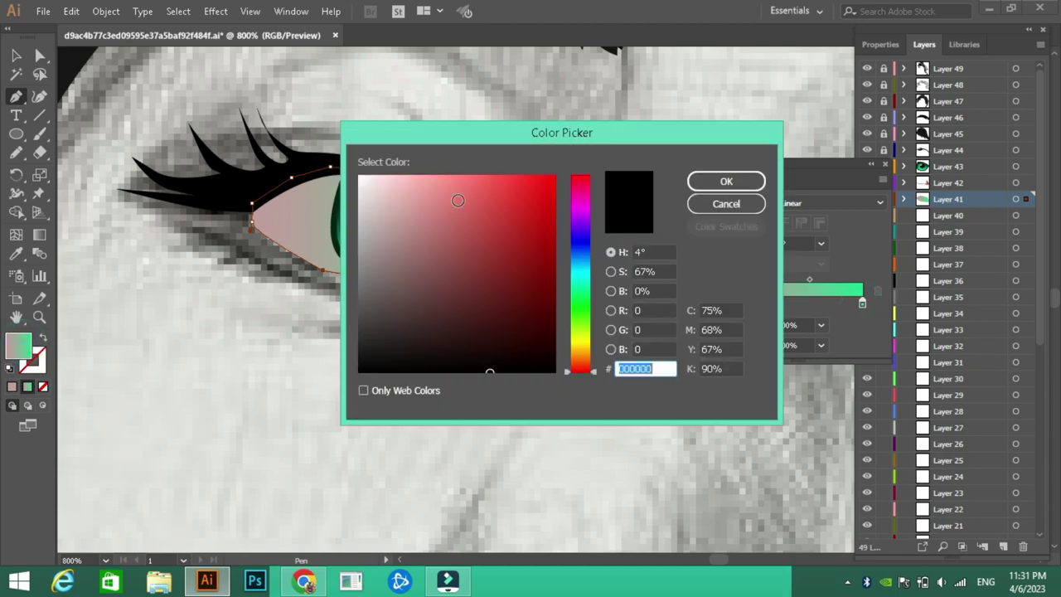
click(395, 180)
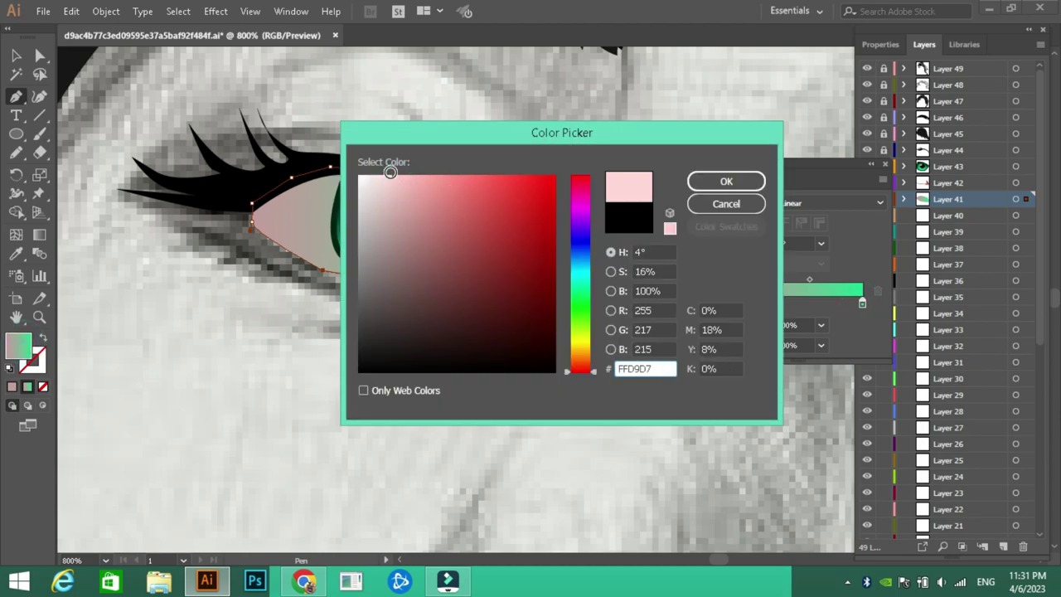
click(696, 182)
Set the gradient angle to -90° and shift its midpoint
click(821, 243)
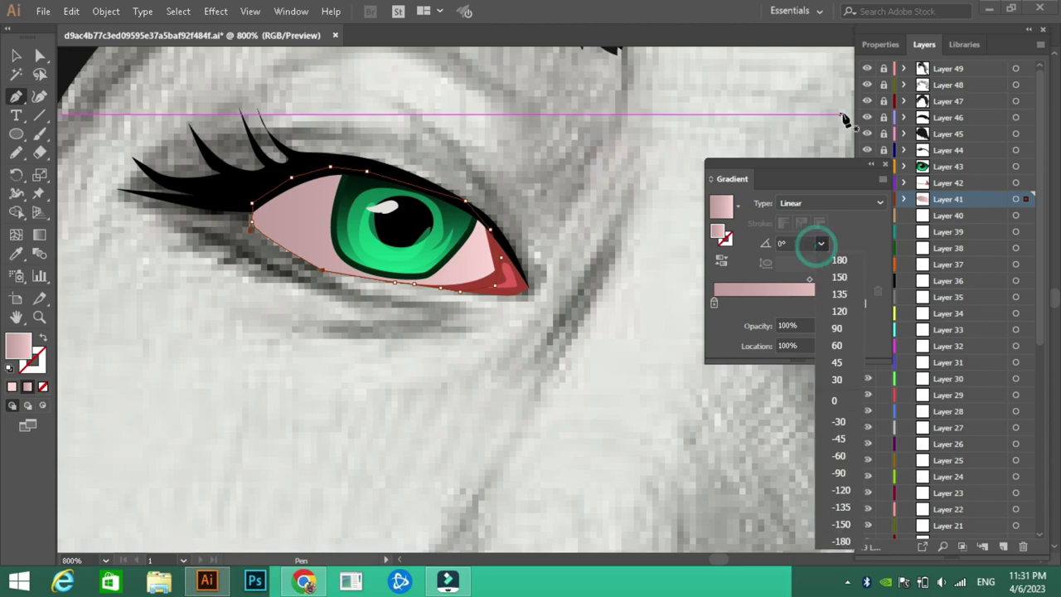
click(848, 320)
click(823, 243)
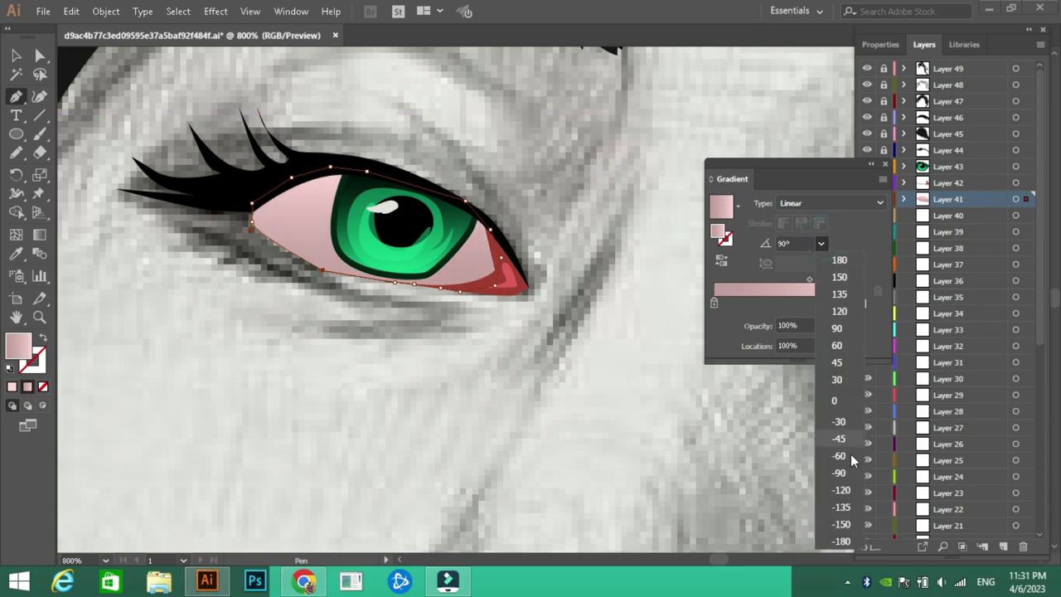
click(841, 475)
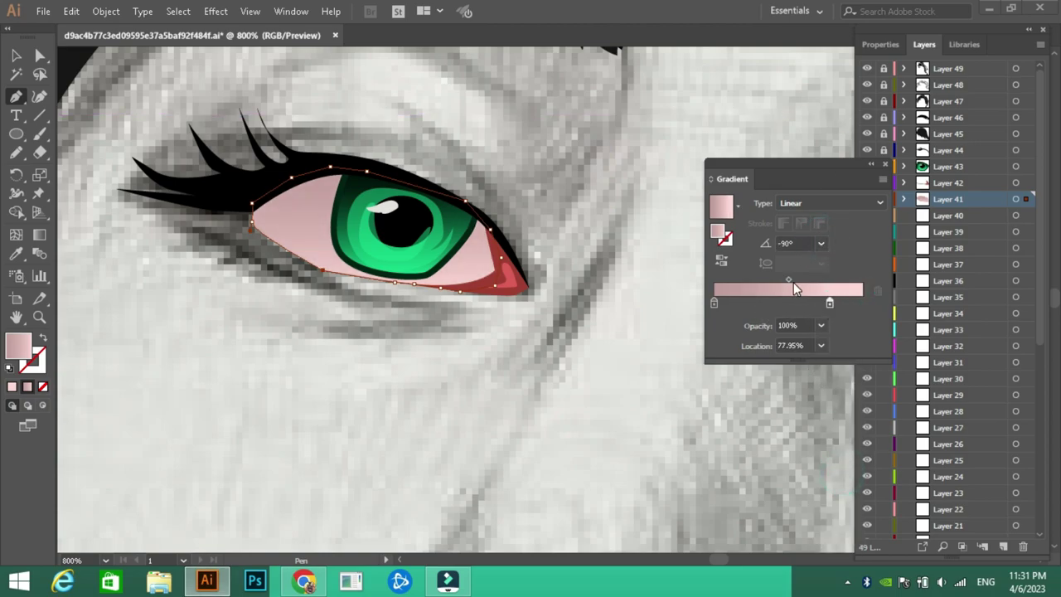
drag(789, 280, 778, 282)
click(885, 166)
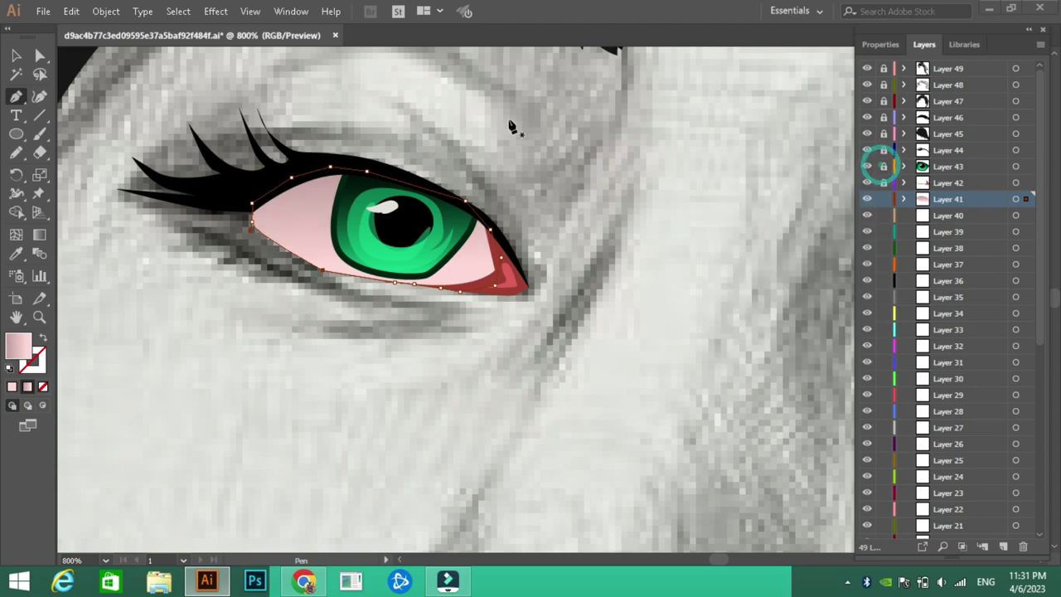
click(15, 55)
click(145, 95)
Draw a shadow shape under the upper lid, filled mauve at 54% opacity
click(15, 153)
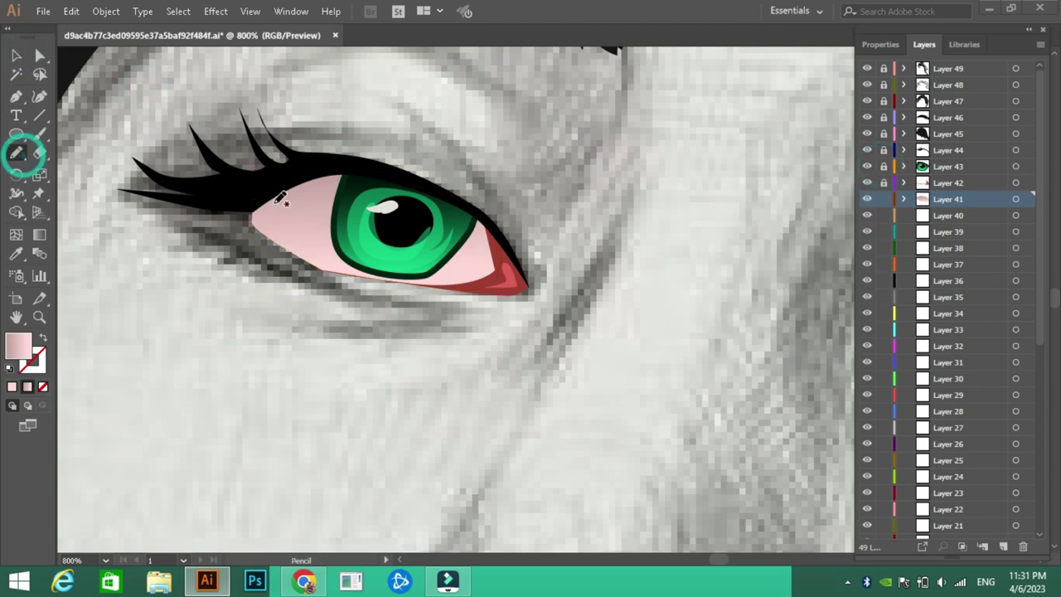
drag(253, 216, 299, 204)
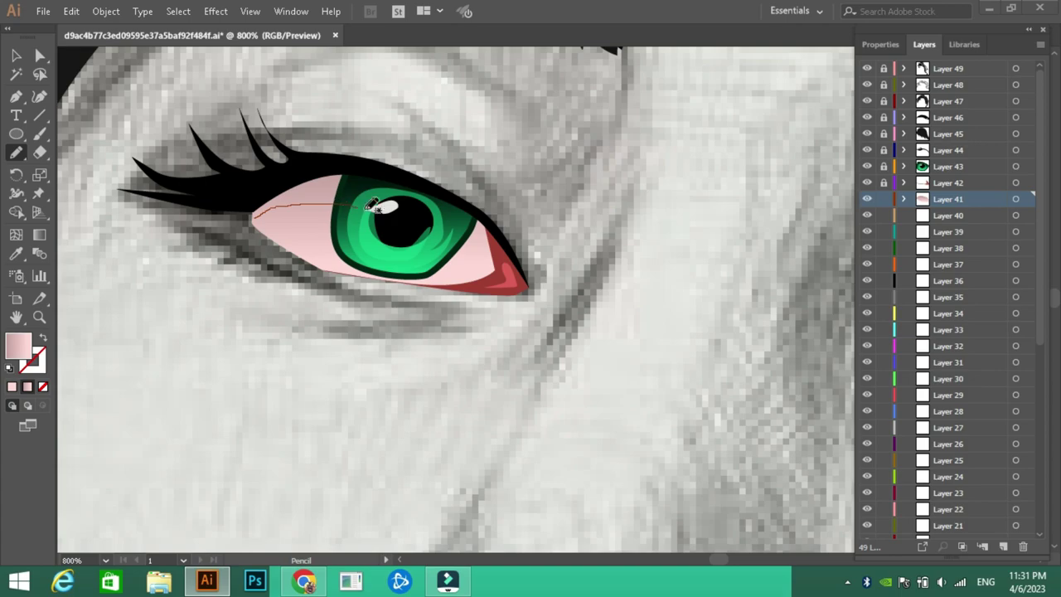
drag(506, 249, 499, 236)
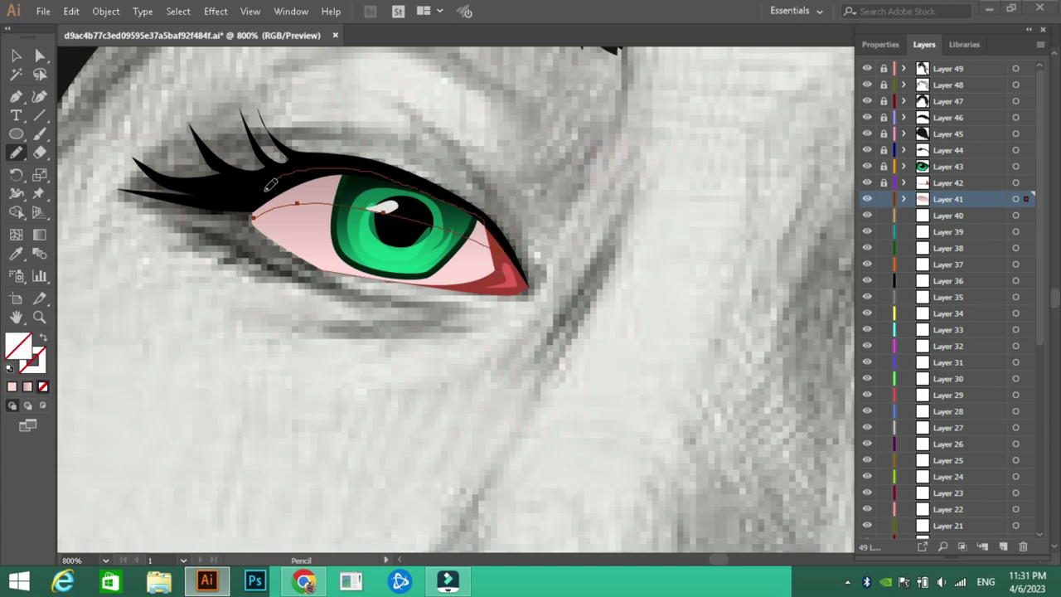
drag(259, 207, 253, 215)
double_click(20, 345)
click(417, 246)
click(705, 184)
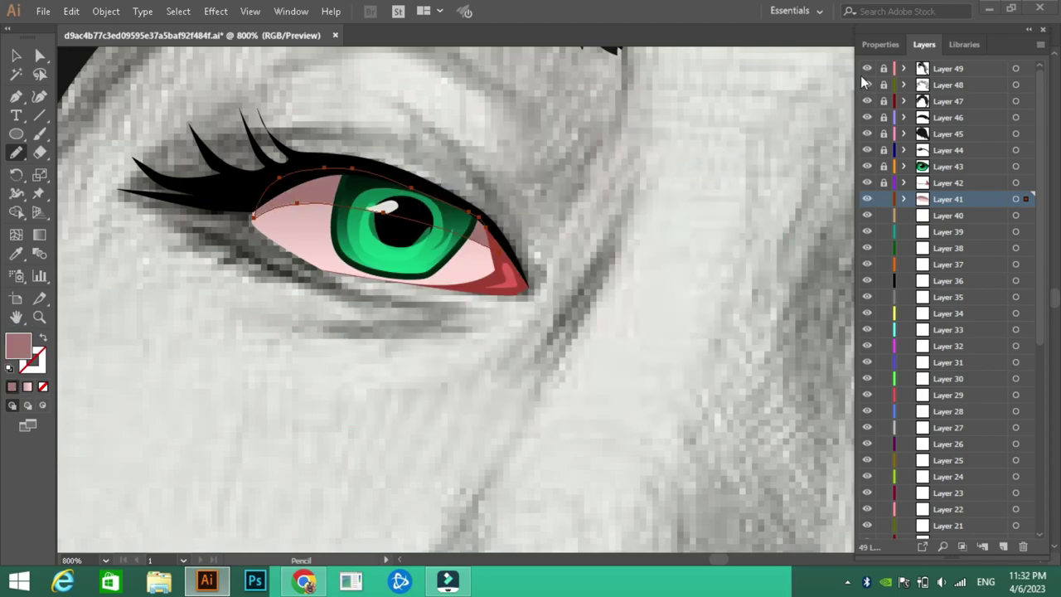
click(880, 44)
click(964, 261)
drag(962, 279, 936, 278)
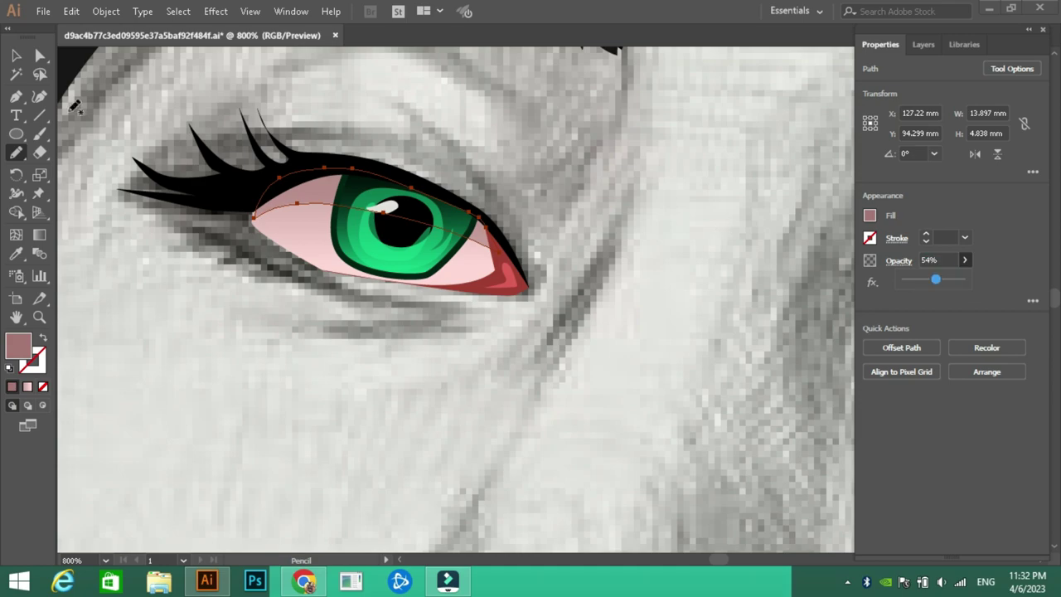
click(16, 56)
click(138, 85)
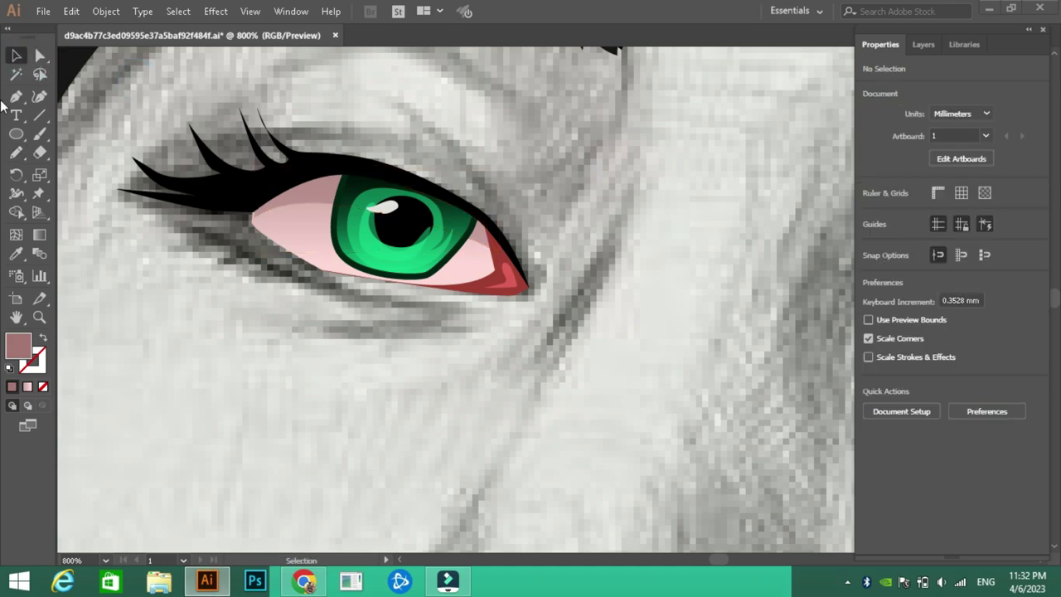
Add a white highlight across the eye white at 49% opacity
click(16, 152)
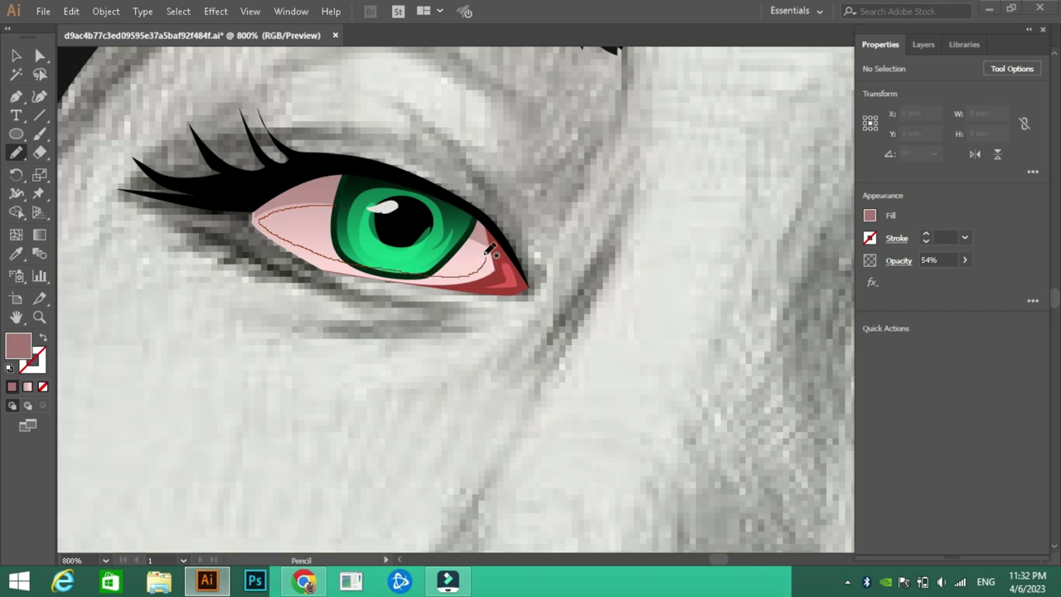
key(ctrl+z)
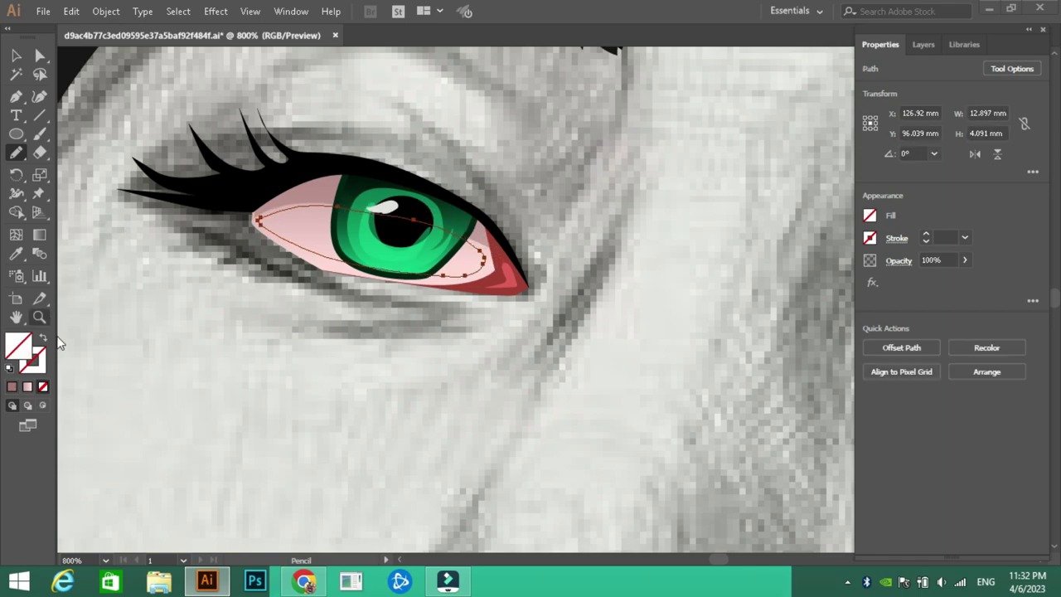
click(28, 348)
click(473, 280)
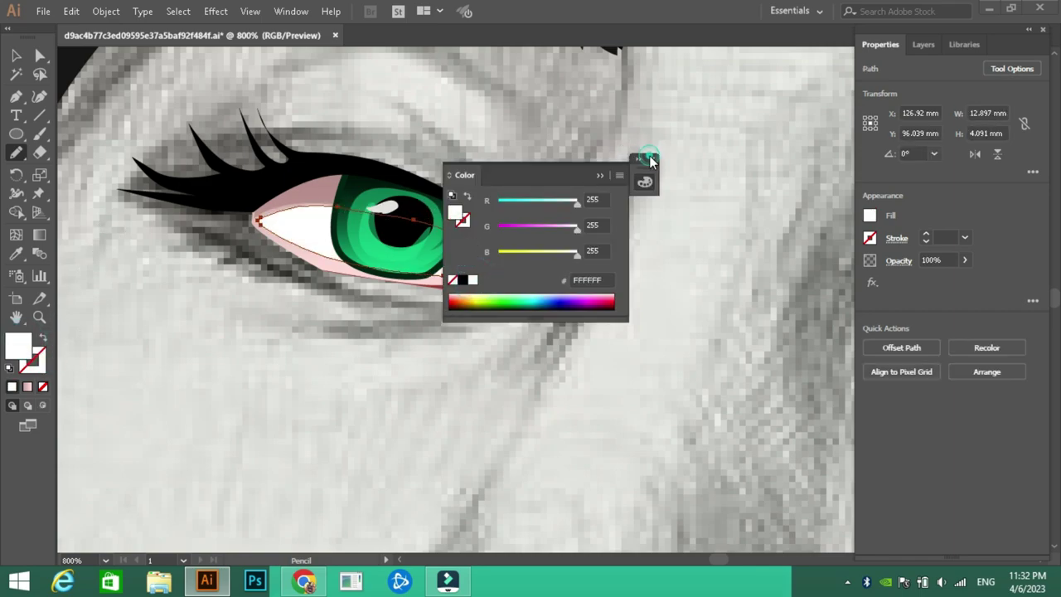
click(650, 161)
click(964, 260)
drag(933, 278, 937, 279)
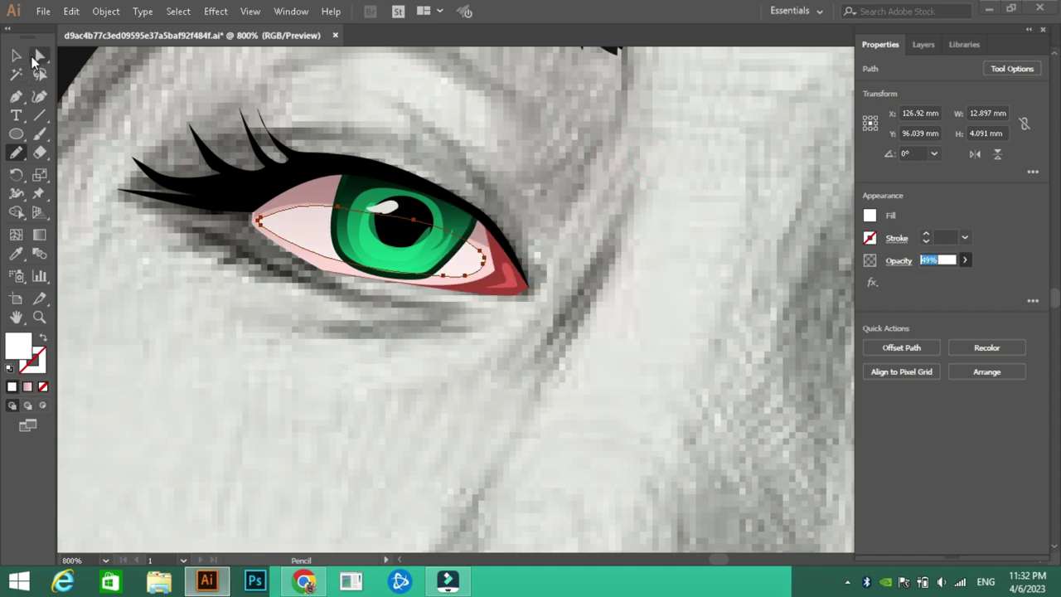
click(15, 54)
click(411, 114)
click(924, 44)
Lock Layer 41 and draw a black lower-lash line under the eye on Layer 40
click(882, 199)
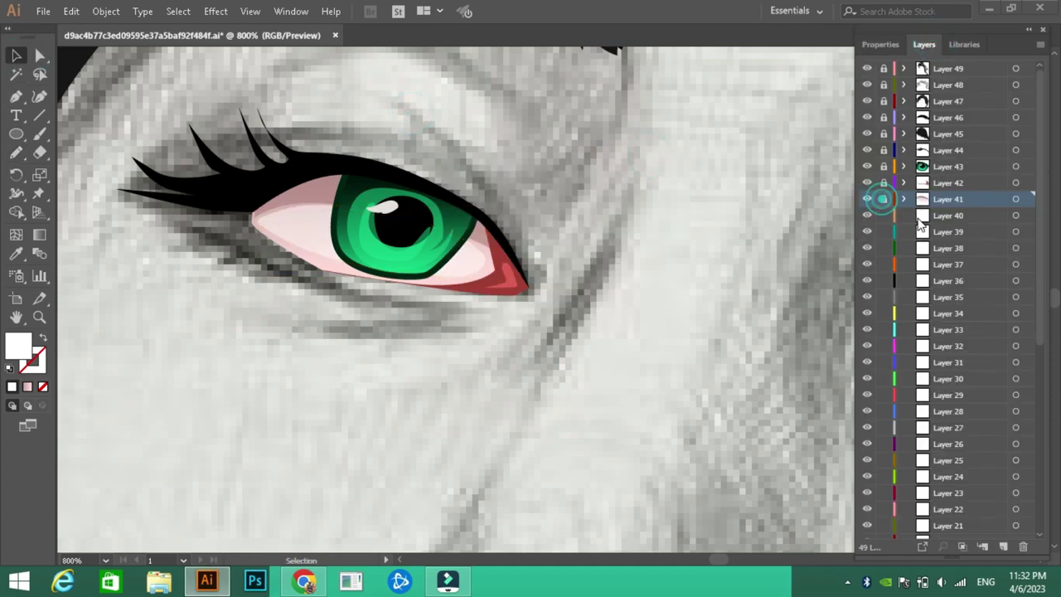
click(918, 217)
click(16, 153)
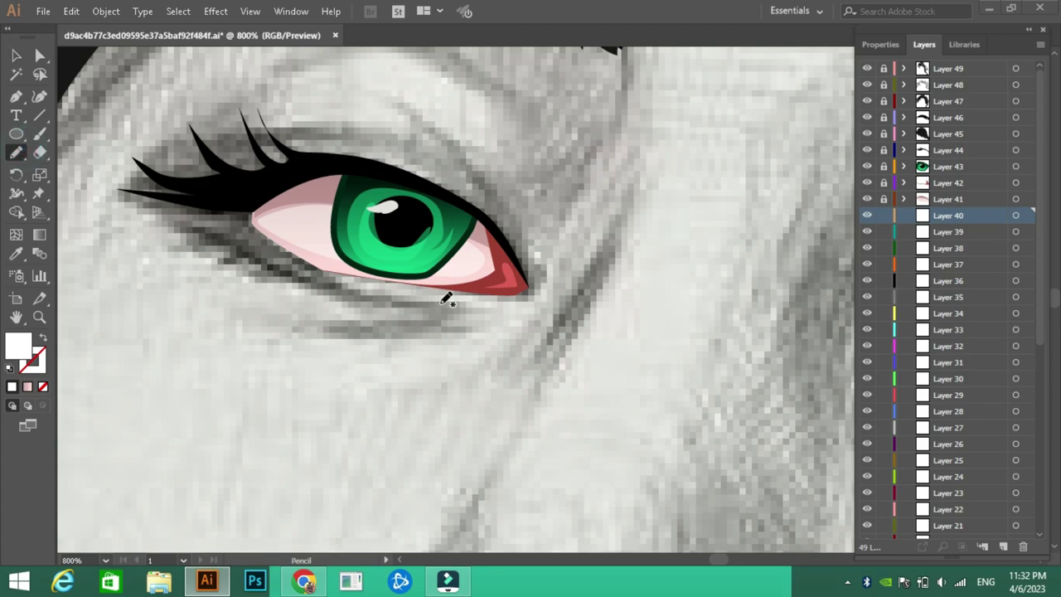
drag(453, 304, 381, 308)
drag(133, 208, 130, 215)
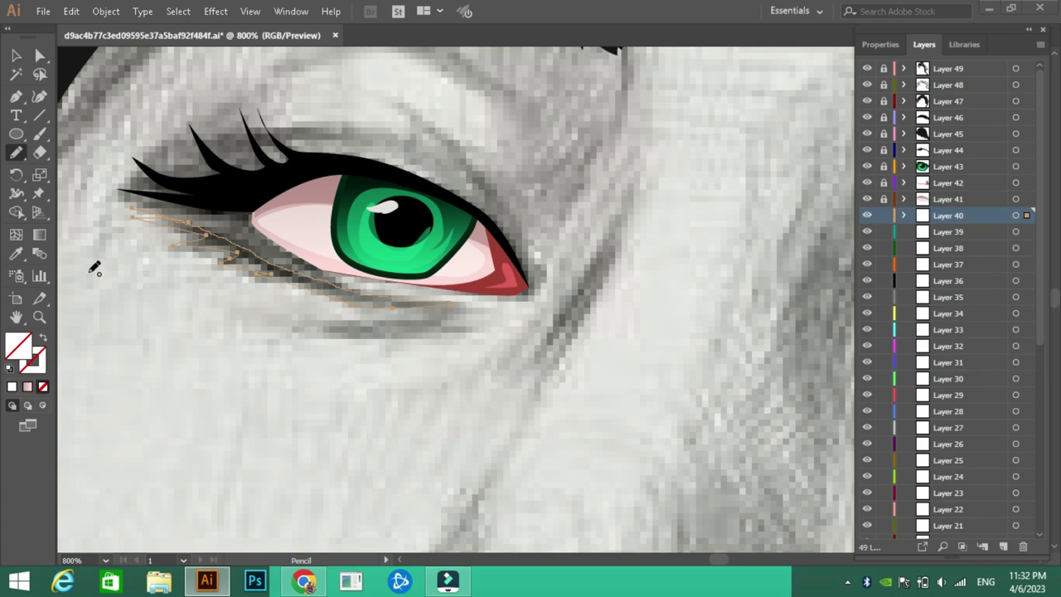
click(16, 254)
click(185, 194)
Lock Layer 40, make Layer 39 active, and zoom out to the whole artboard
click(17, 55)
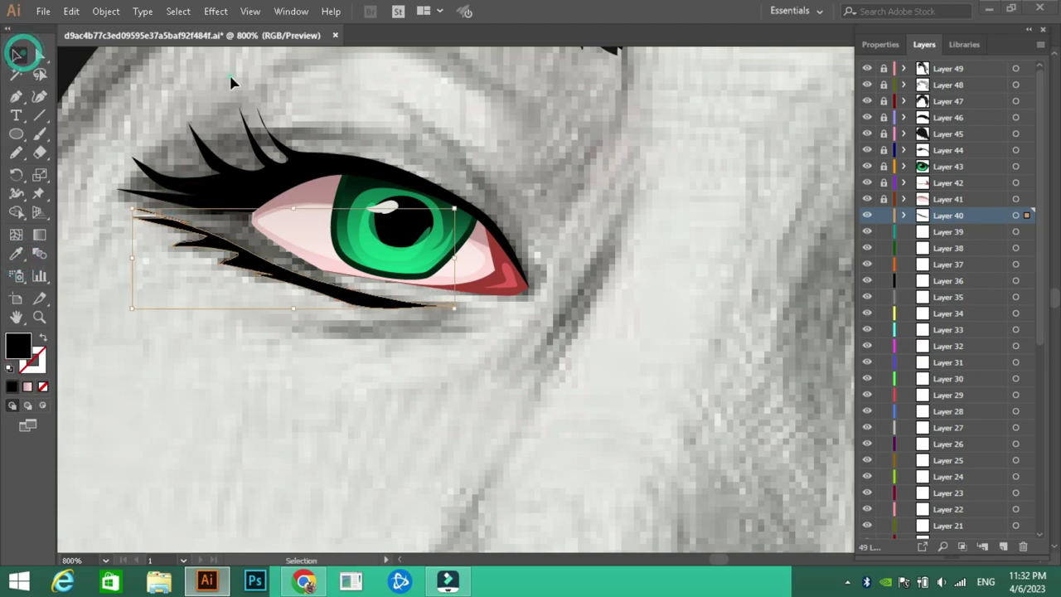
key(ctrl+shift+a)
click(885, 216)
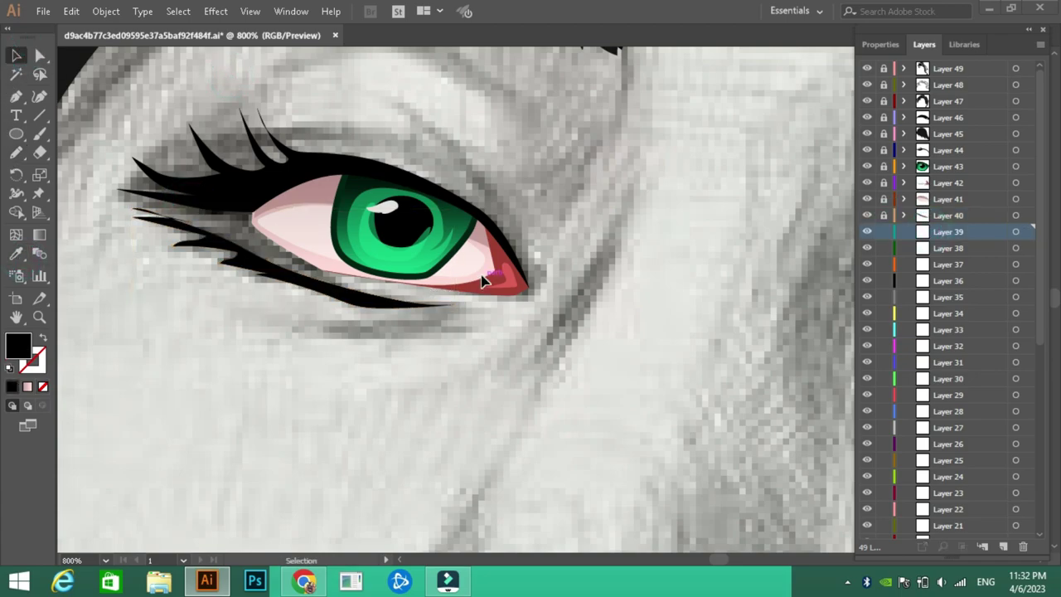
click(105, 560)
click(137, 552)
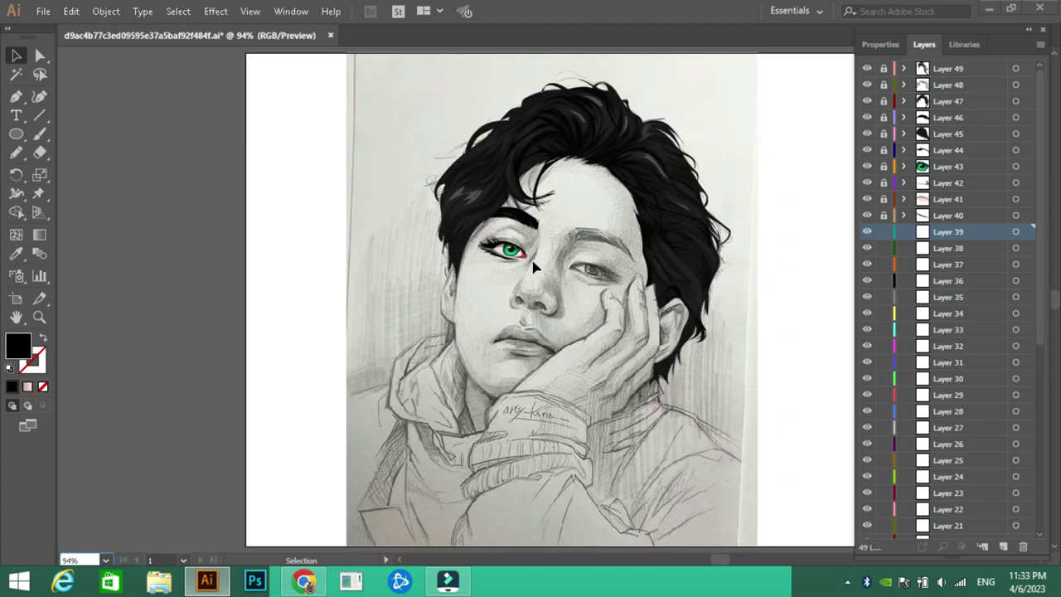
Adjust the lower lash's opacity, then relock Layer 40 and make Layer 39 active
click(884, 216)
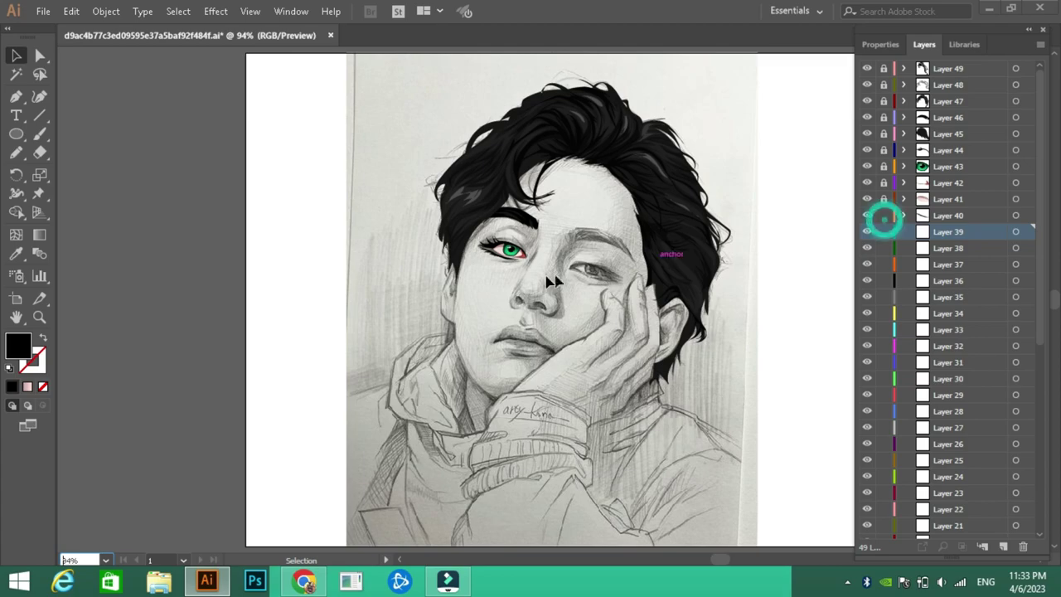
click(502, 248)
click(883, 44)
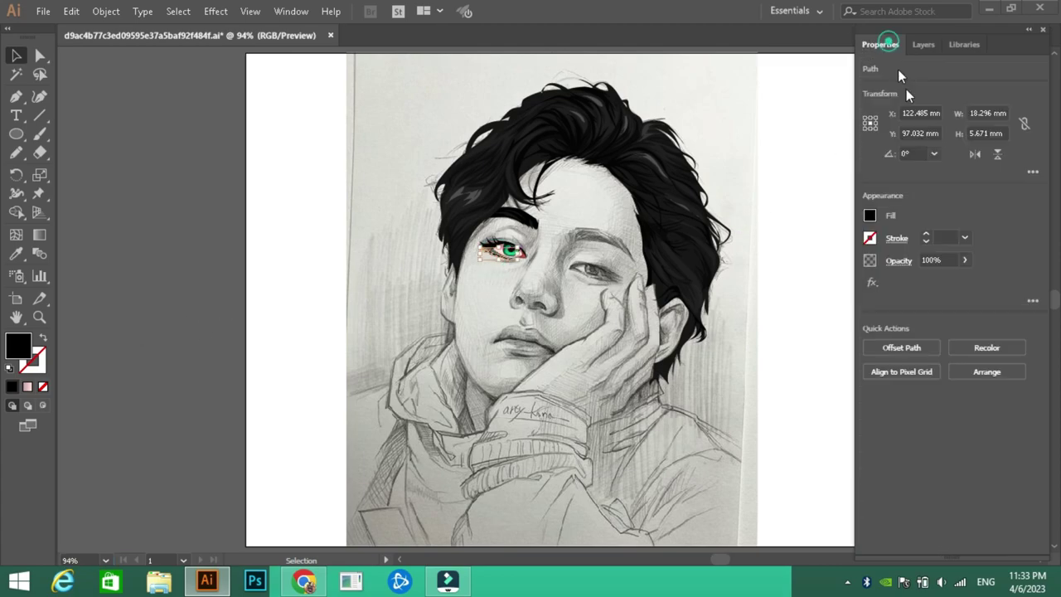
click(964, 260)
click(810, 204)
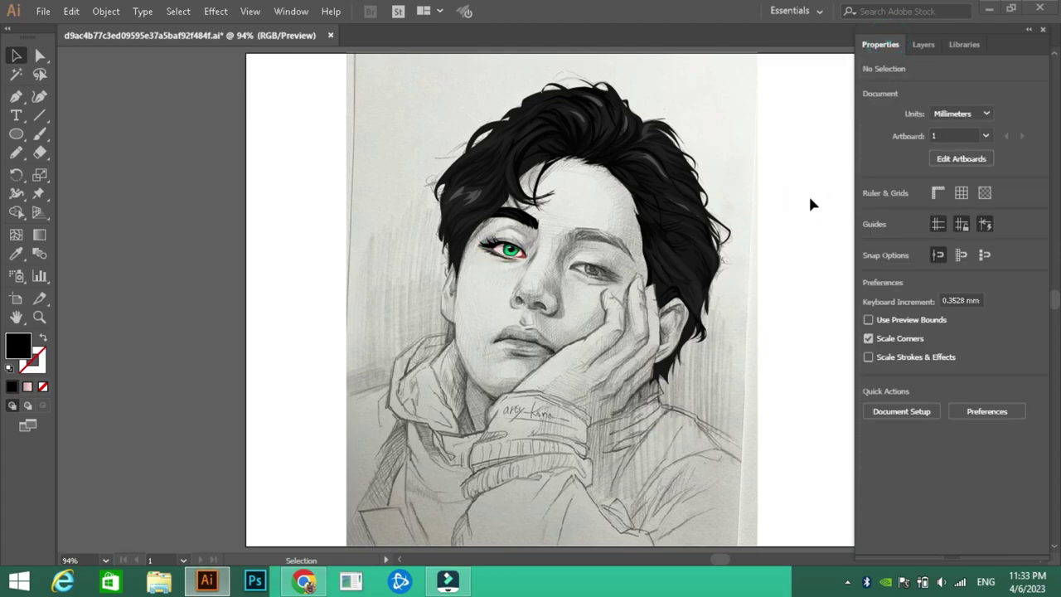
click(923, 44)
click(884, 216)
click(945, 231)
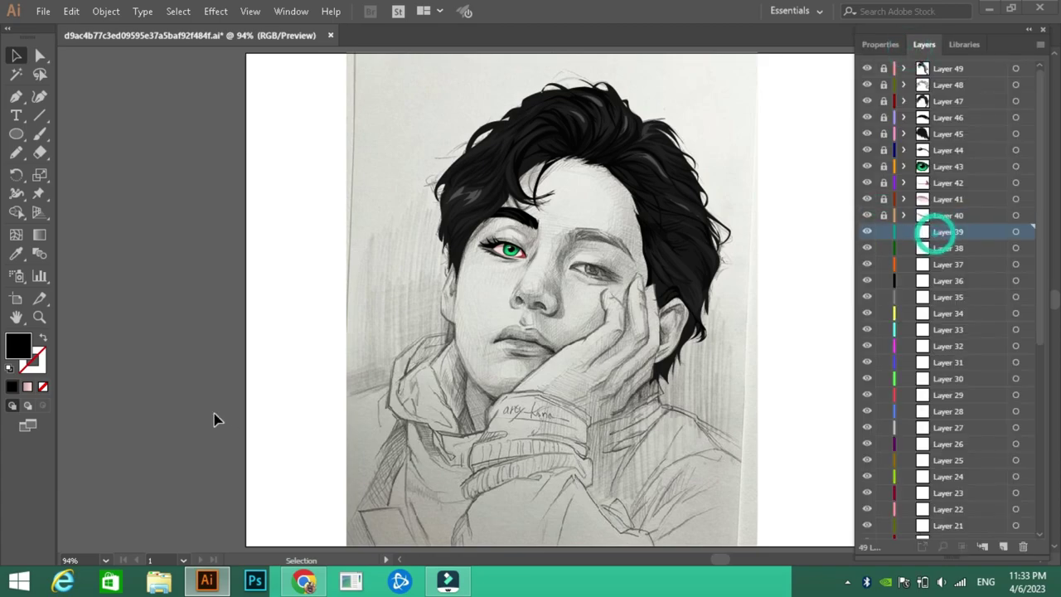
Zoom to 600% and start a Pen path from the red corner along the lower eyelid
click(110, 562)
click(126, 270)
drag(398, 146, 509, 481)
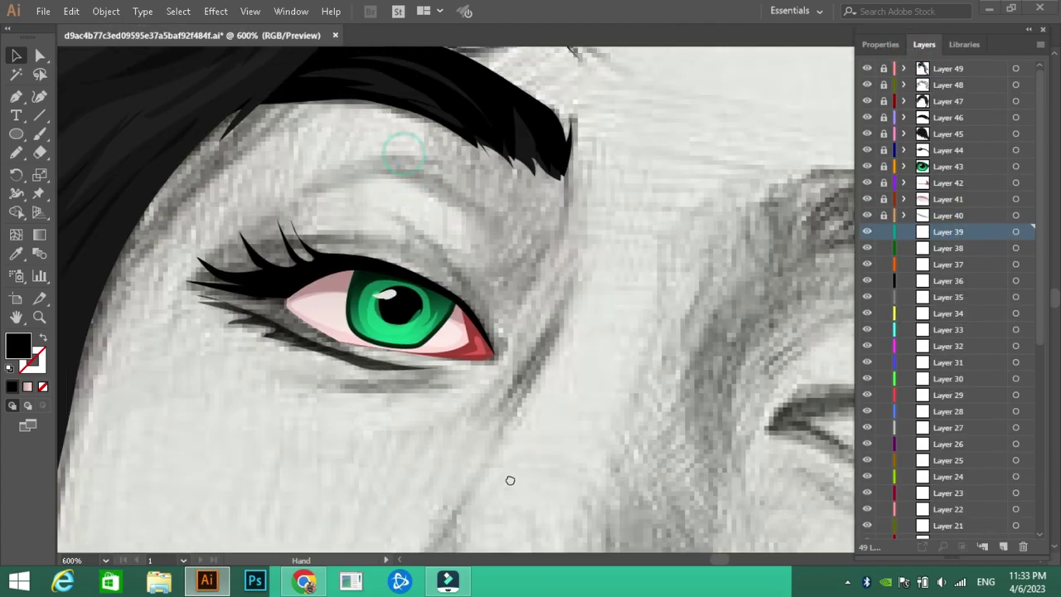
click(16, 153)
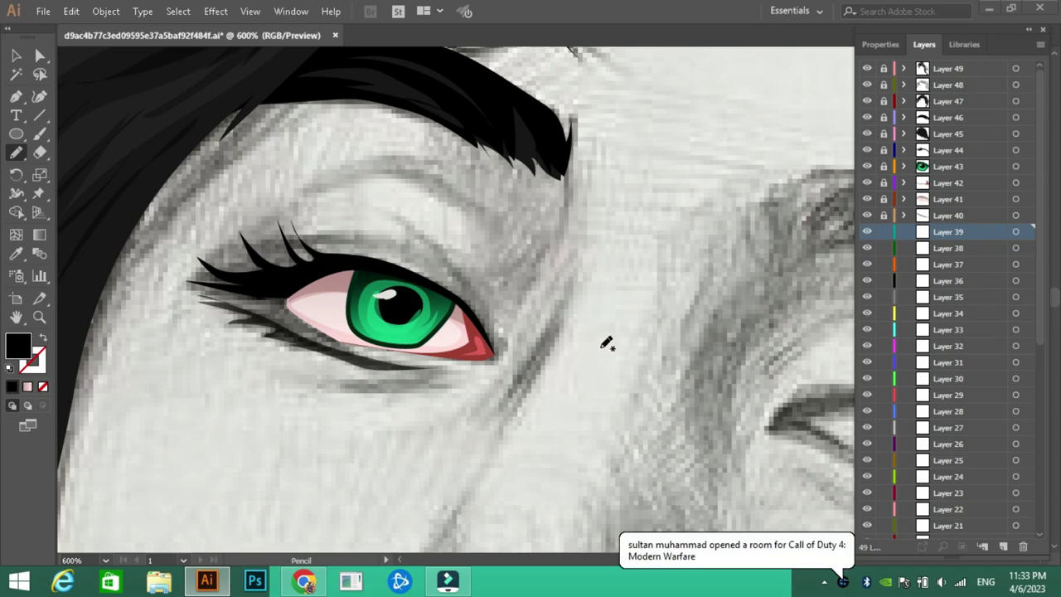
mouse_move(606, 339)
mouse_down()
mouse_move(413, 269)
mouse_move(450, 290)
mouse_up()
key(p)
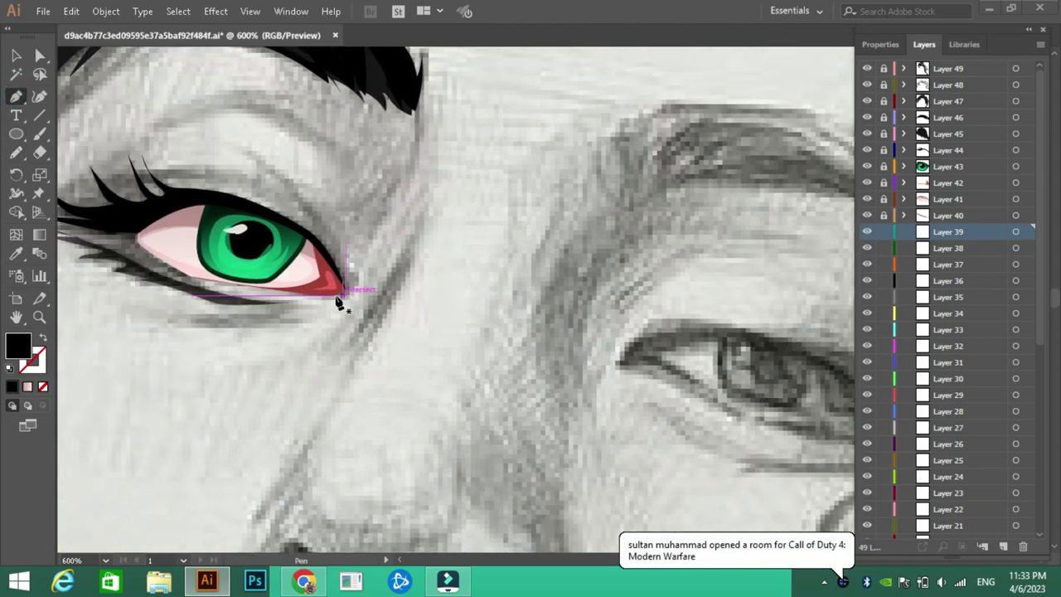
click(329, 293)
drag(187, 282, 184, 279)
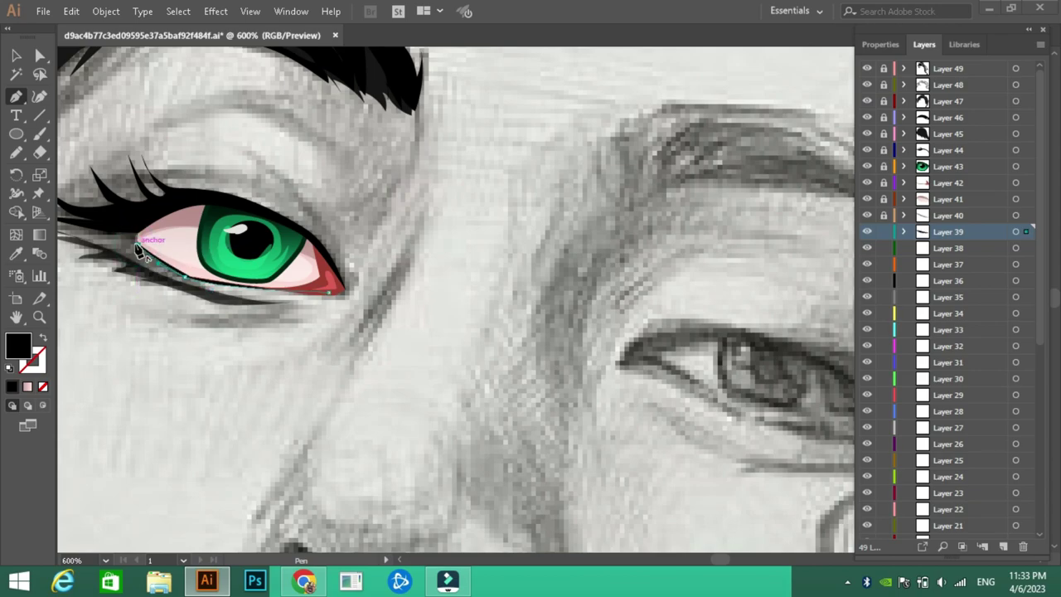
drag(119, 237, 115, 235)
Finish the lower-eyelid path at the inner corner and close it at the red corner
click(100, 228)
click(145, 226)
drag(330, 292, 334, 297)
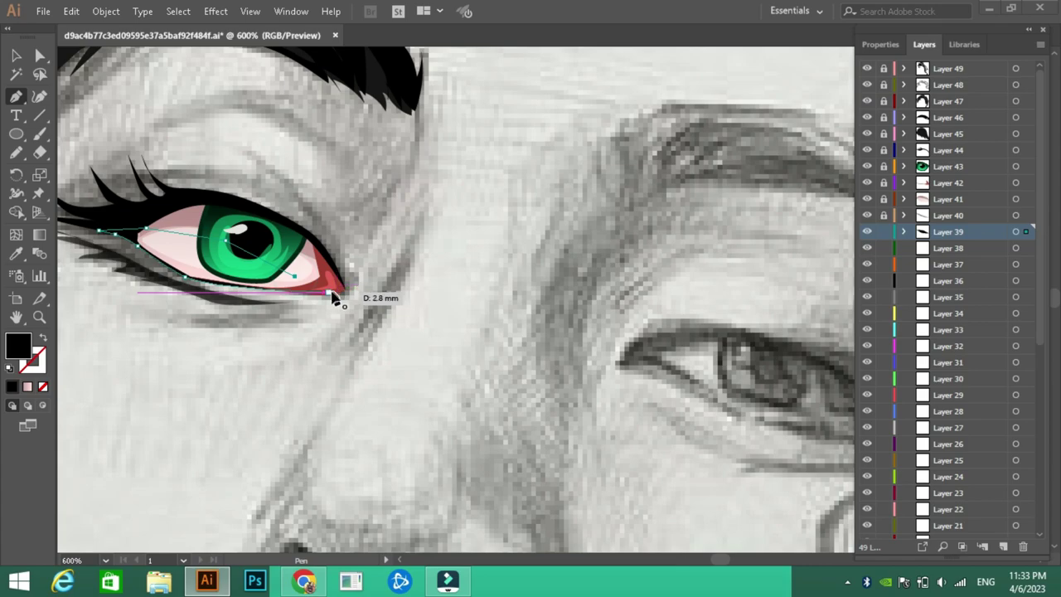
click(22, 58)
click(296, 181)
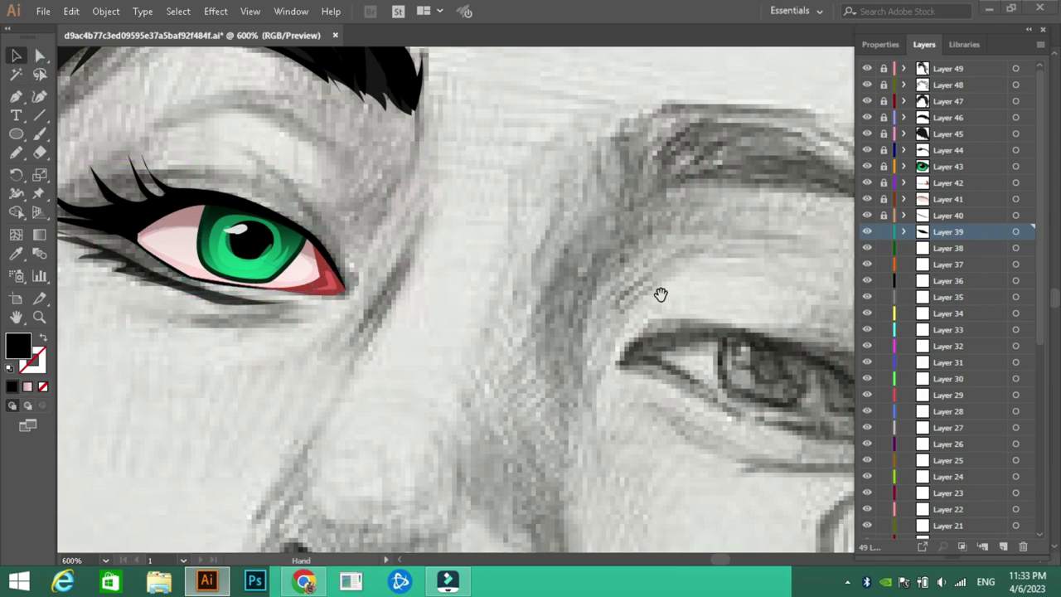
Trace the second eye's upper eyelid curve with the Pen, from inner corner to outer tip
drag(661, 294, 316, 219)
click(14, 96)
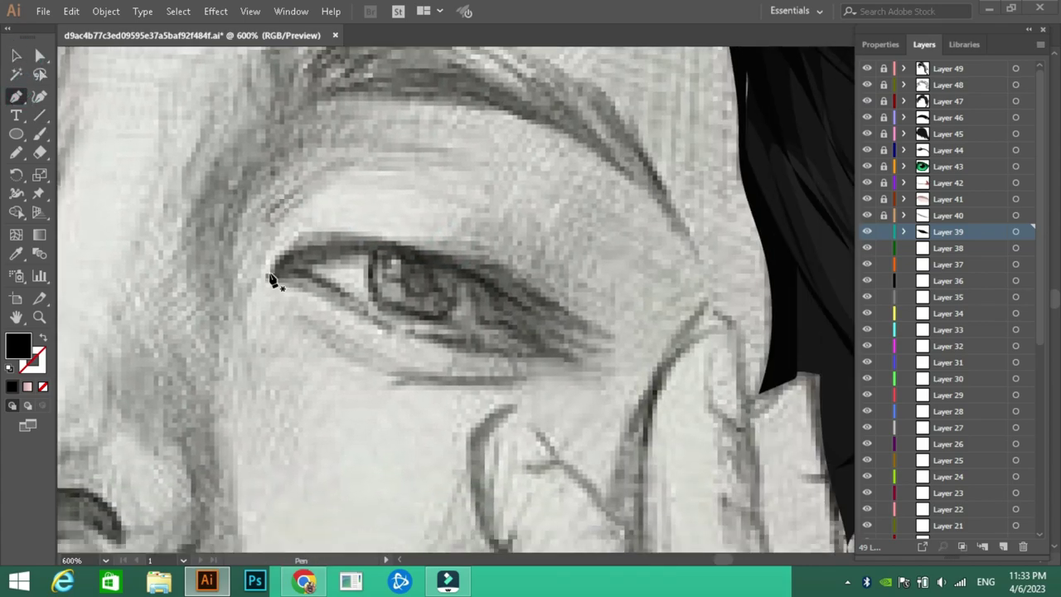
click(267, 275)
drag(321, 239, 343, 240)
drag(430, 251, 468, 264)
click(611, 331)
click(44, 386)
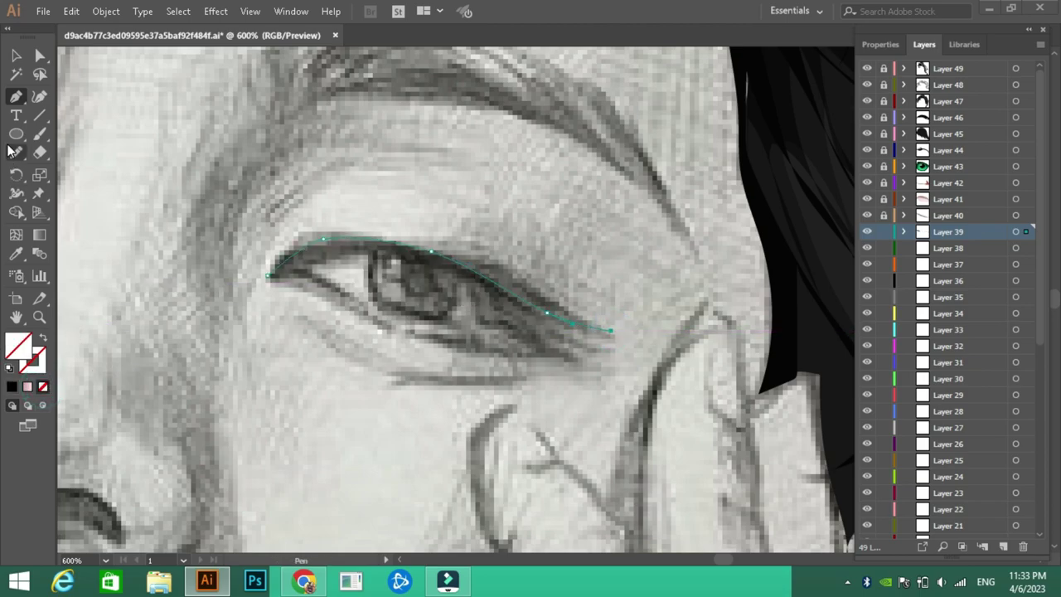
Pencil the outer lash flicks and fill the eyelid shape solid black
click(14, 152)
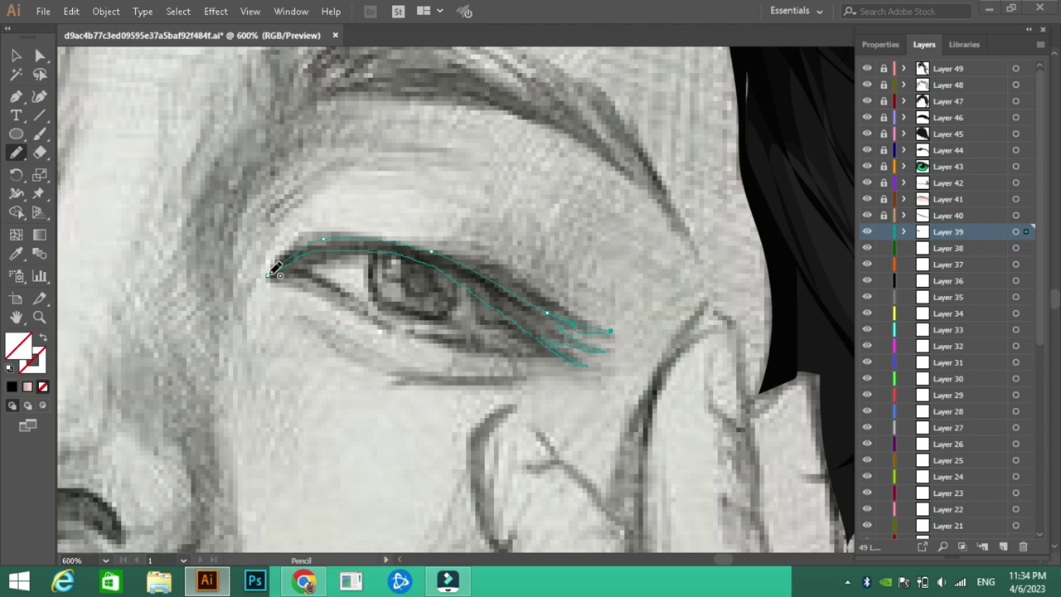
drag(267, 276, 267, 275)
click(12, 386)
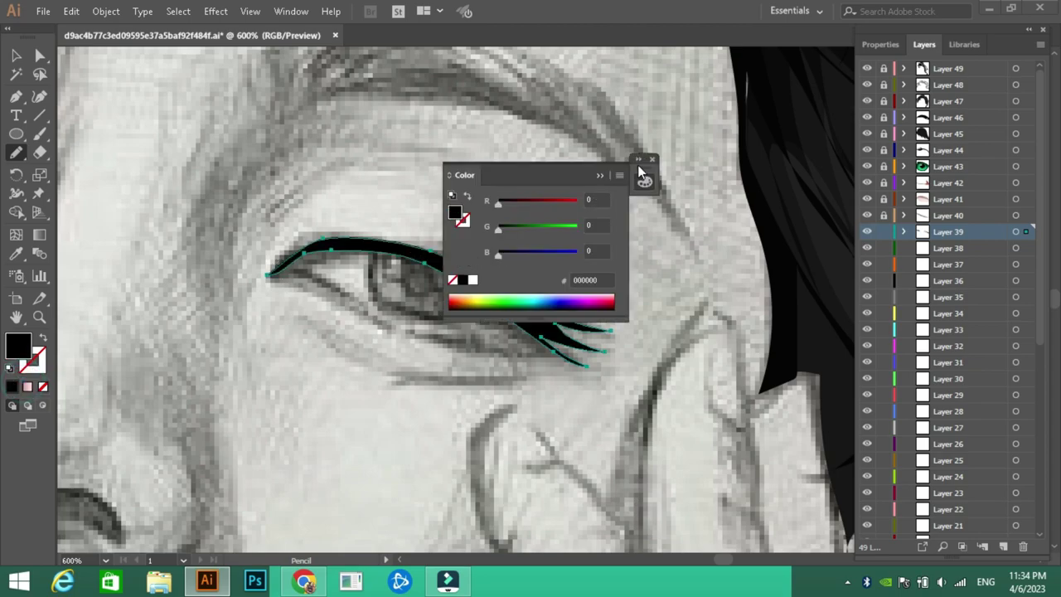
click(650, 158)
Lock Layer 39, make Layer 38 active, and zoom to 1200%
click(883, 232)
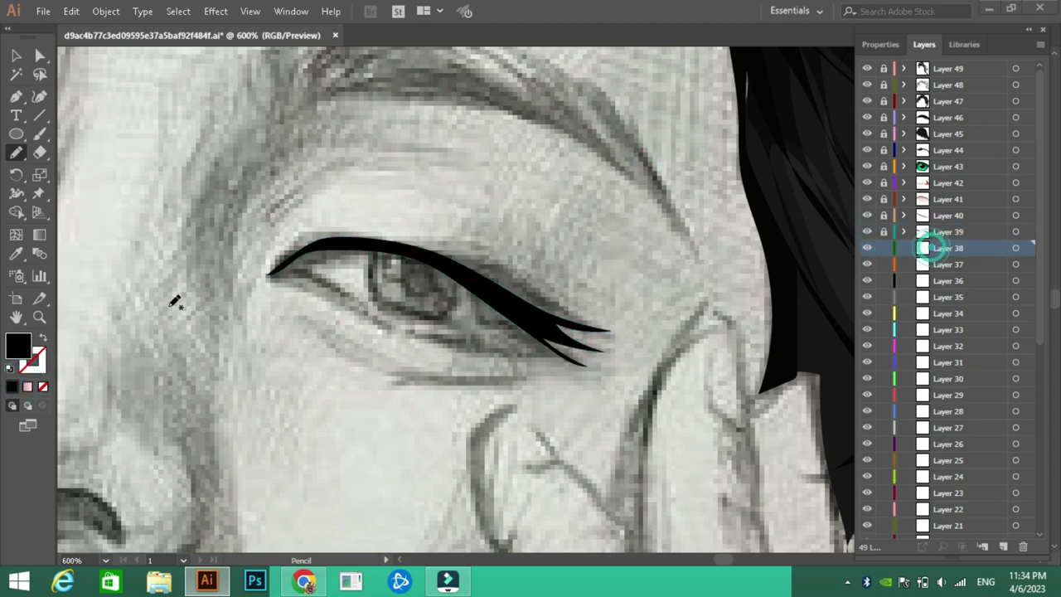
click(105, 560)
click(138, 227)
Trace a closed, unfilled iris outline under the second eye's eyelid with the Pen
click(16, 96)
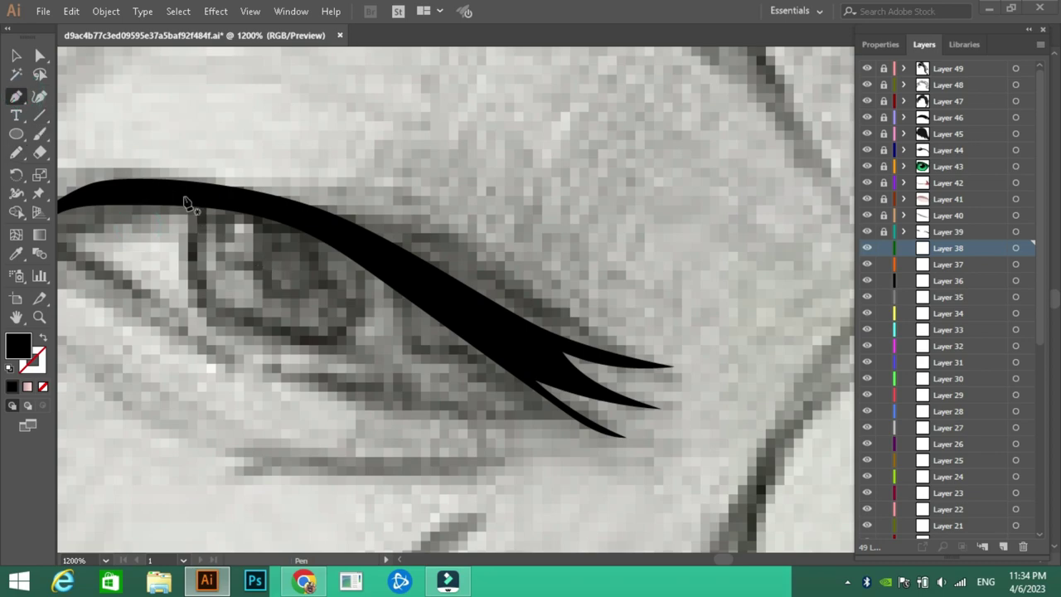
click(192, 197)
drag(199, 309, 212, 325)
drag(330, 343, 359, 332)
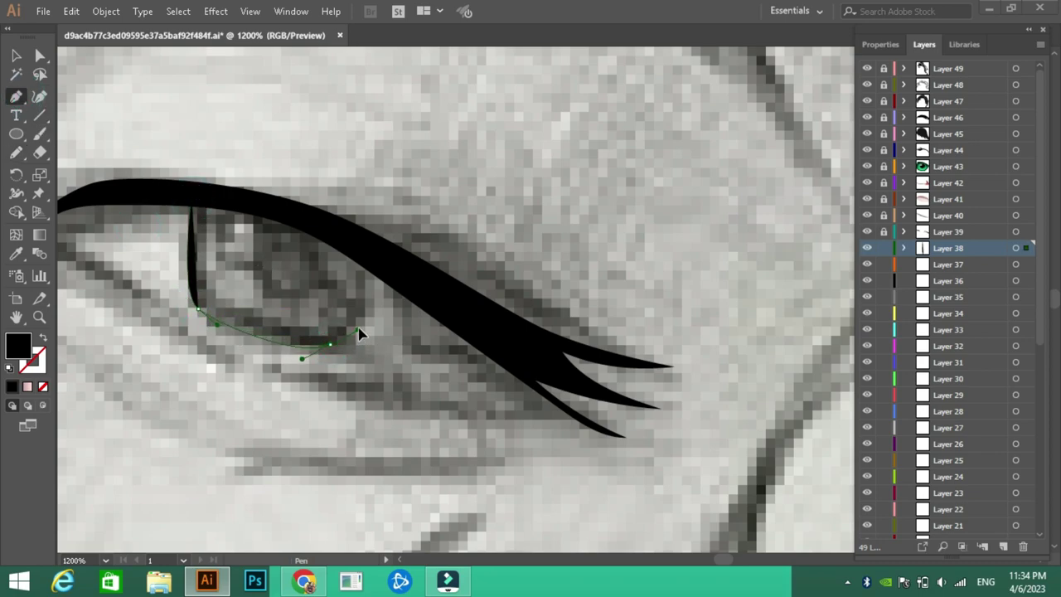
mouse_move(372, 265)
mouse_down()
mouse_move(369, 250)
mouse_move(279, 218)
mouse_up()
click(280, 209)
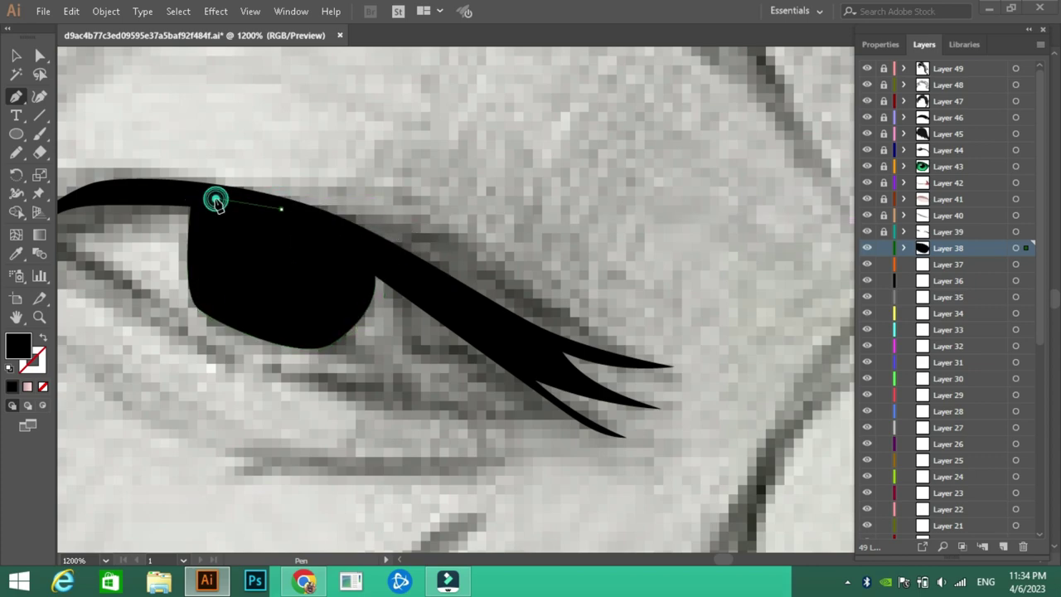
click(192, 199)
click(43, 386)
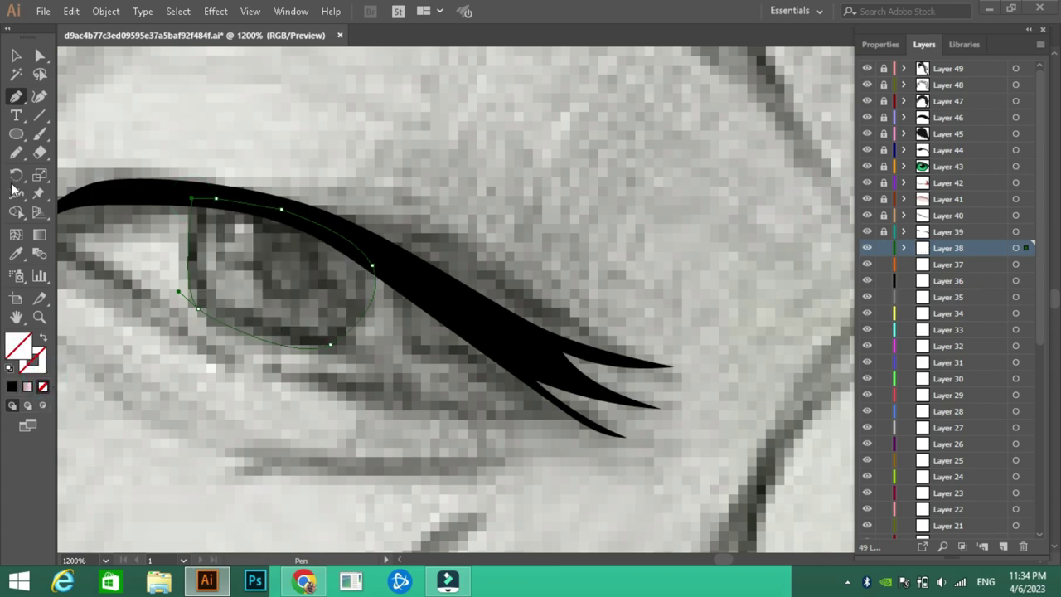
Sketch the pupil and highlight shapes inside the iris with the Pencil
click(16, 153)
drag(242, 225, 249, 270)
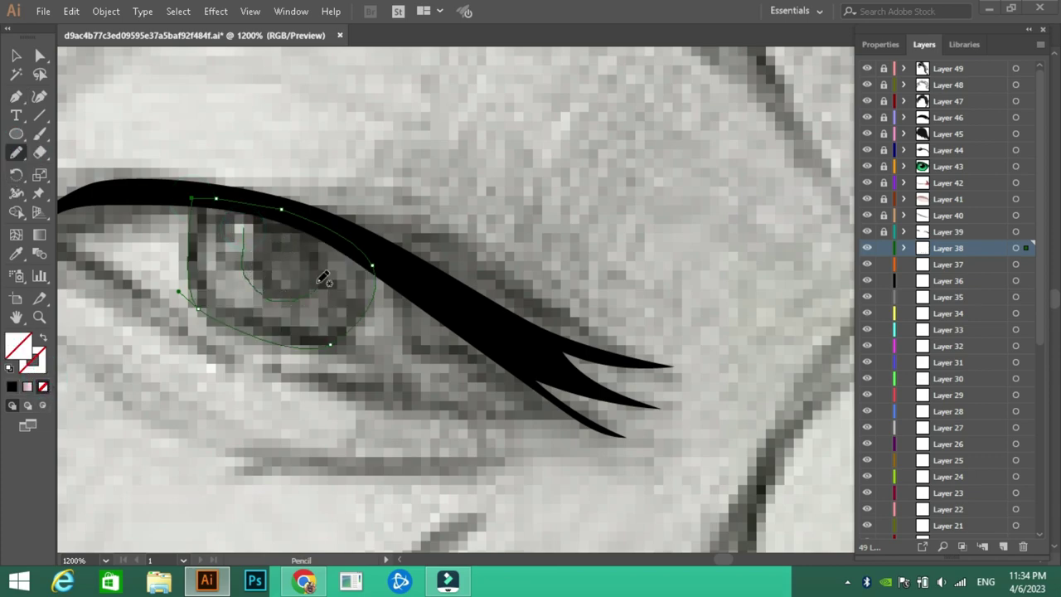
drag(340, 316, 222, 297)
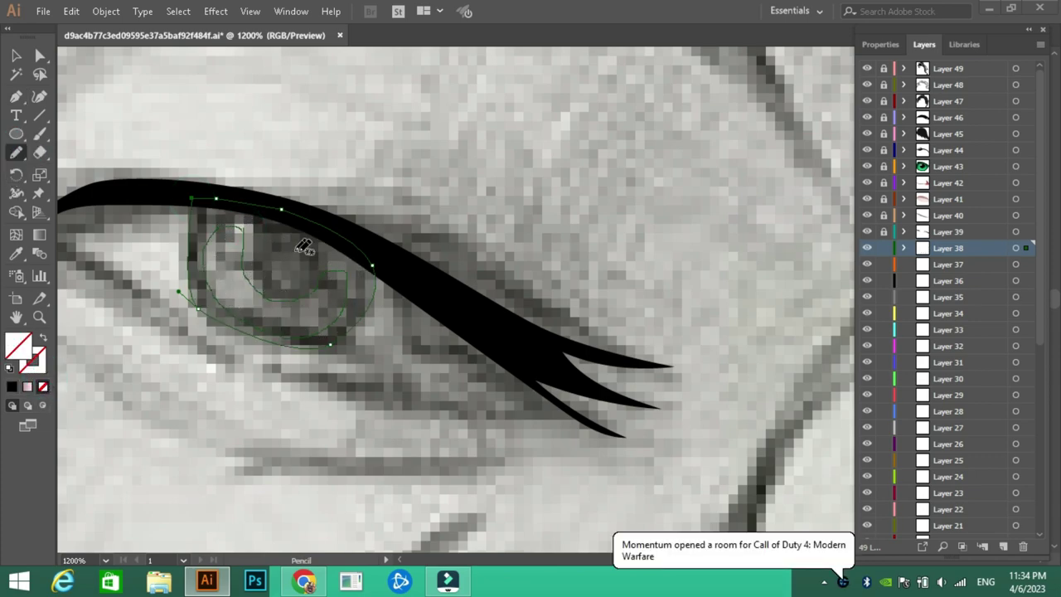
drag(294, 300, 257, 222)
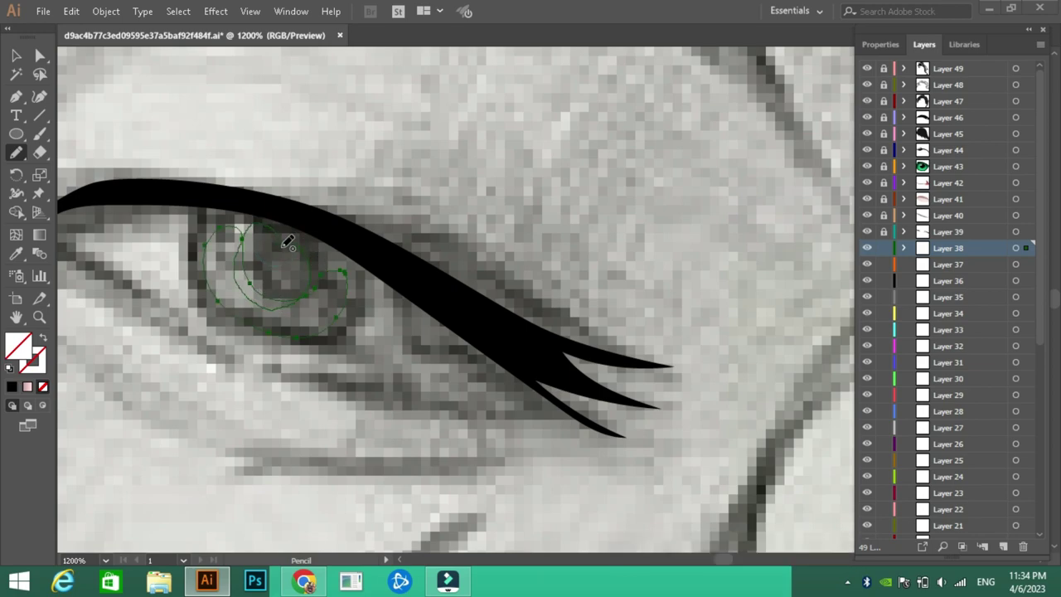
key(ctrl+z)
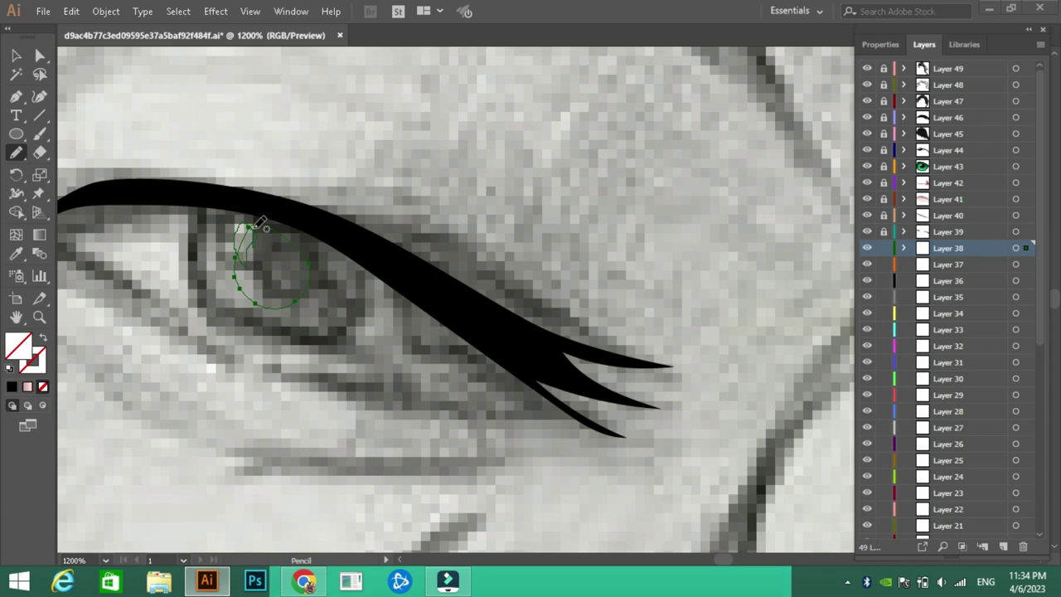
key(ctrl)
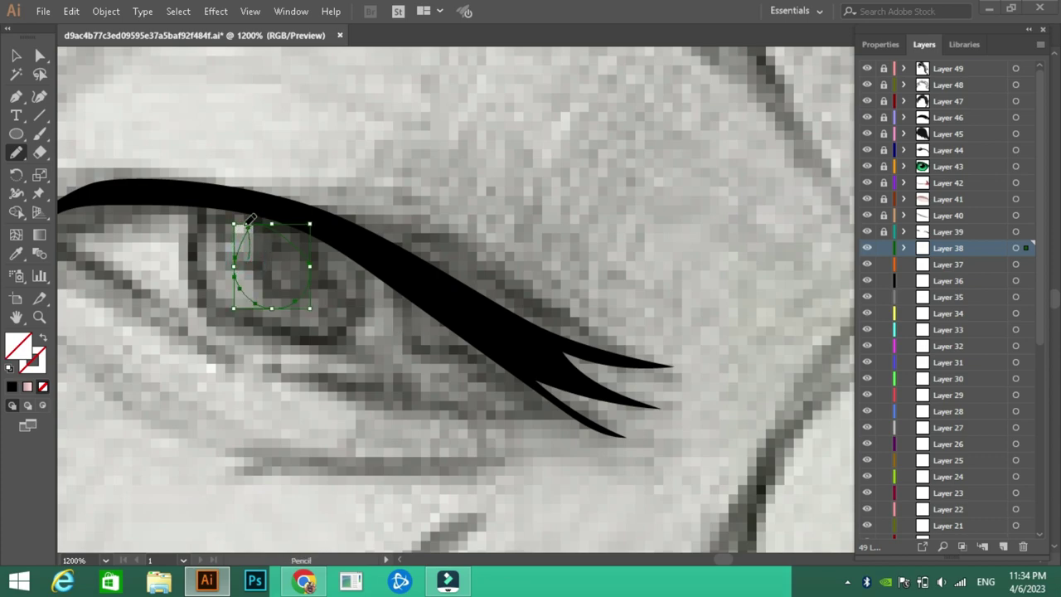
Fill the highlight shape white
click(38, 355)
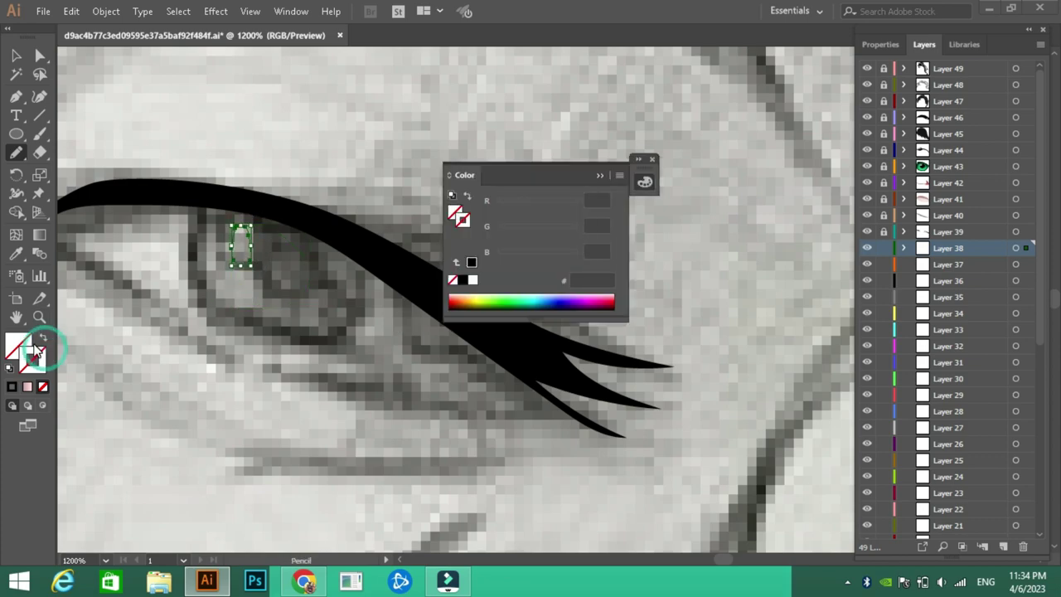
click(472, 281)
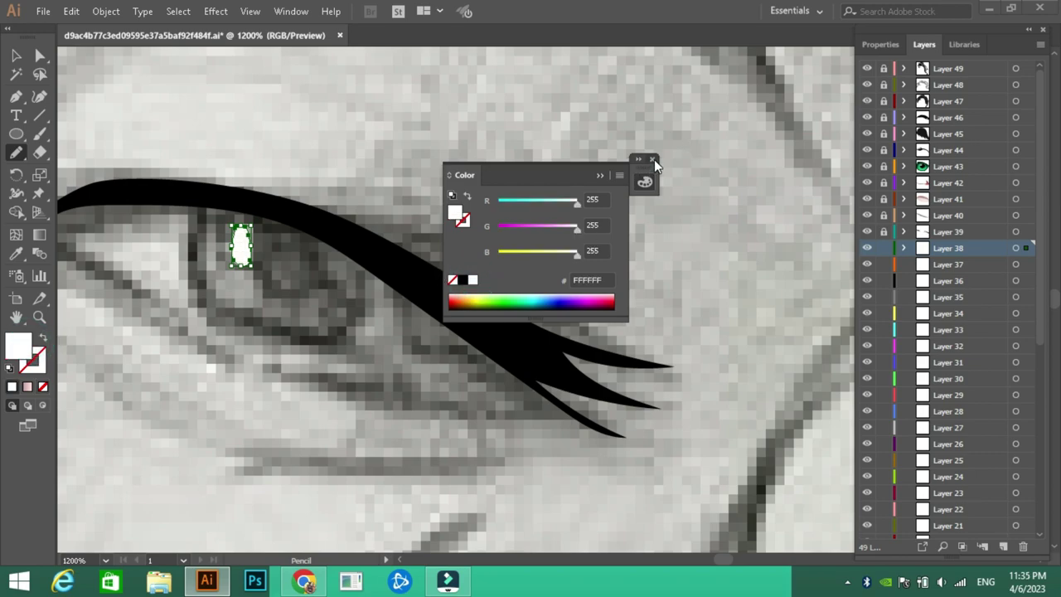
click(654, 159)
key(v)
Eyedrop the eyelid's black fill onto the pupil circle
click(296, 298)
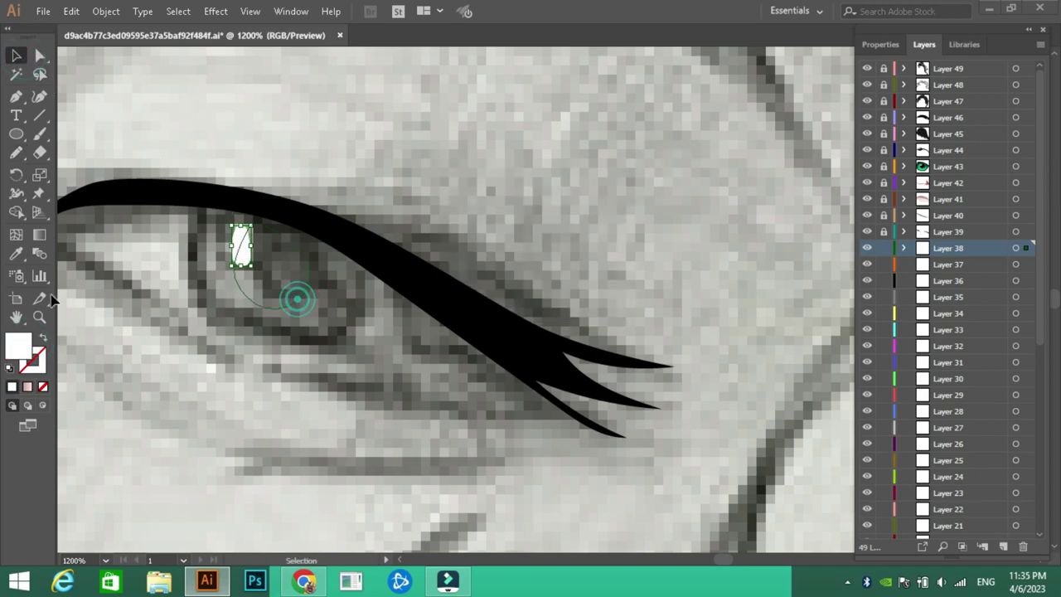
click(16, 254)
click(452, 292)
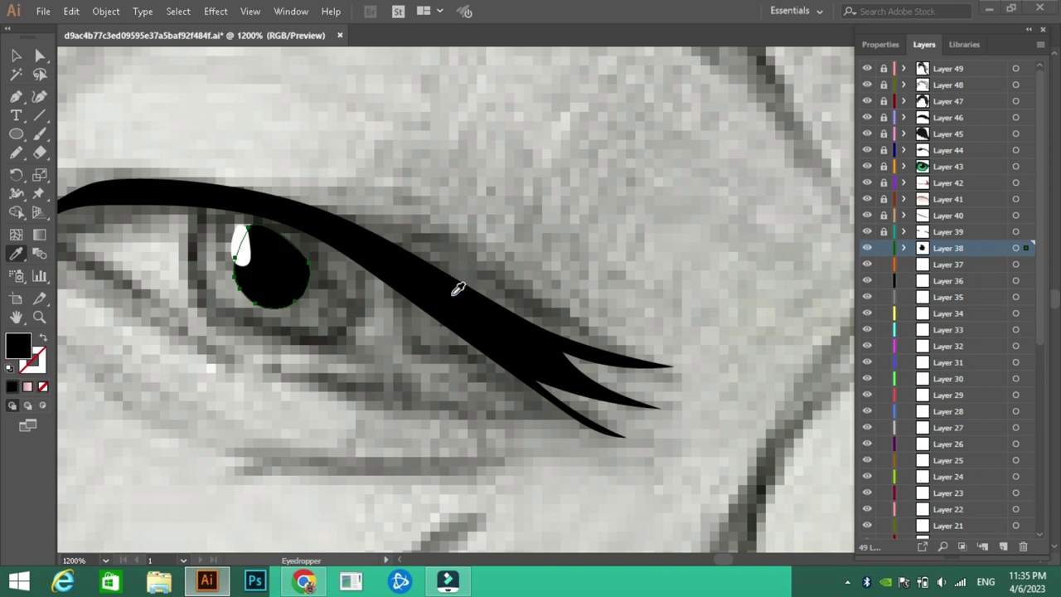
click(15, 55)
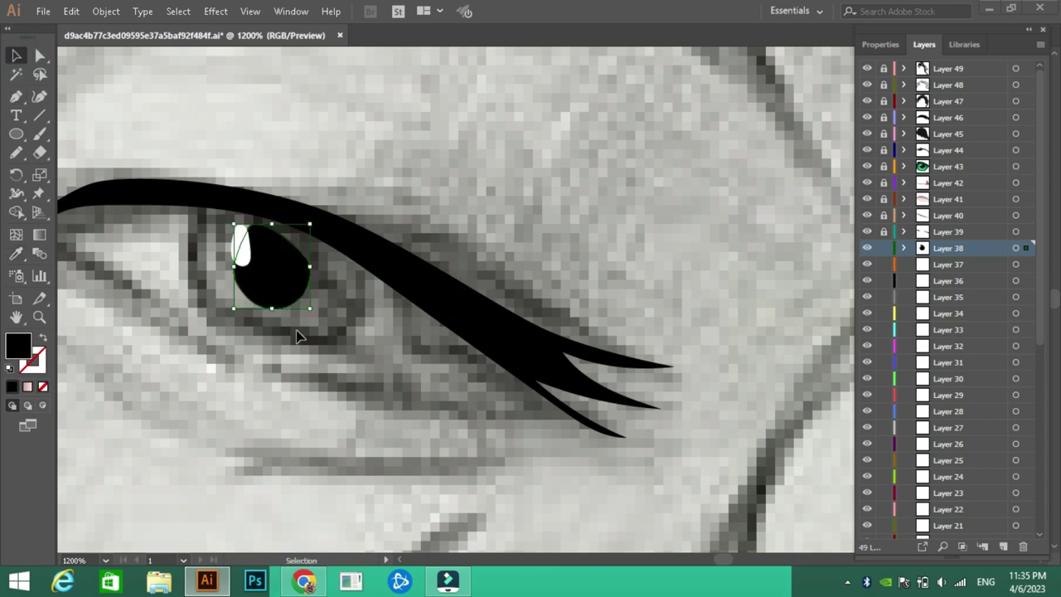
click(308, 336)
mouse_move(134, 193)
mouse_down()
mouse_move(490, 318)
mouse_move(42, 177)
mouse_up()
Eyedrop the finished eye's green iris fill onto the new iris outline
key(i)
click(105, 182)
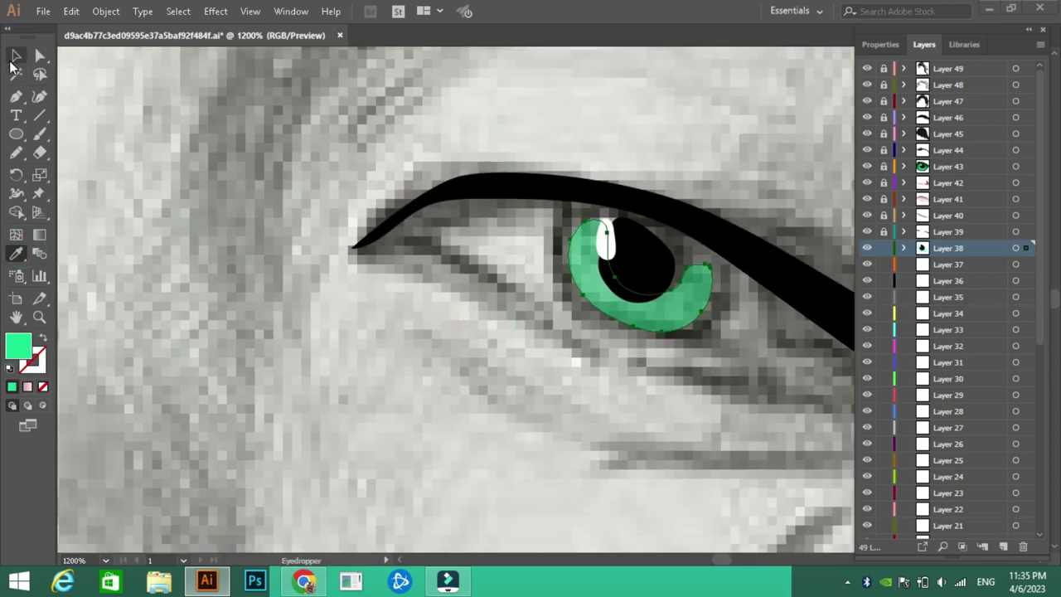
click(15, 55)
click(659, 347)
drag(332, 327, 611, 492)
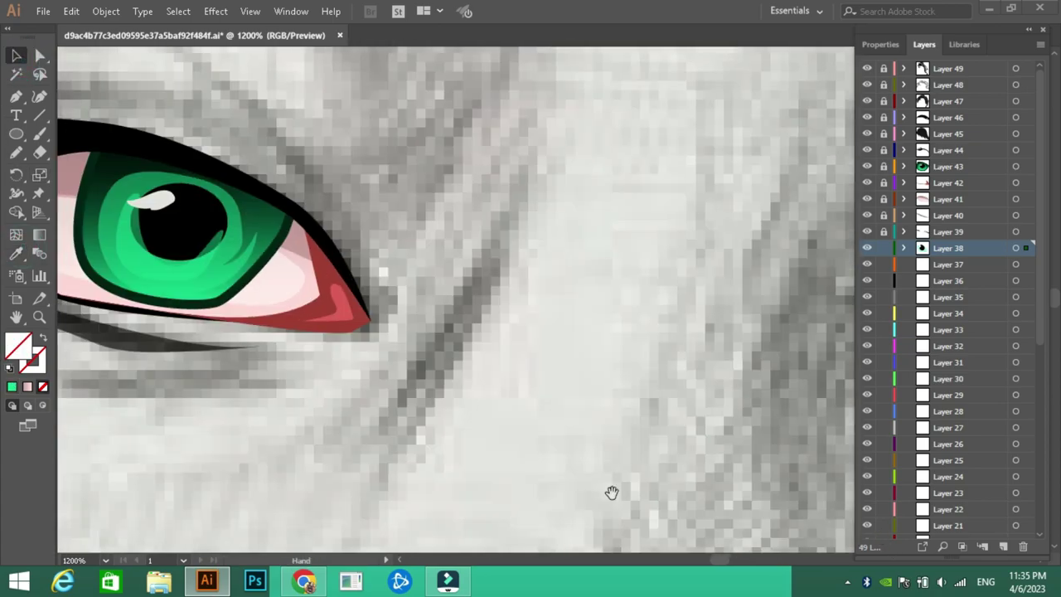
key(i)
click(108, 171)
drag(109, 171, 508, 410)
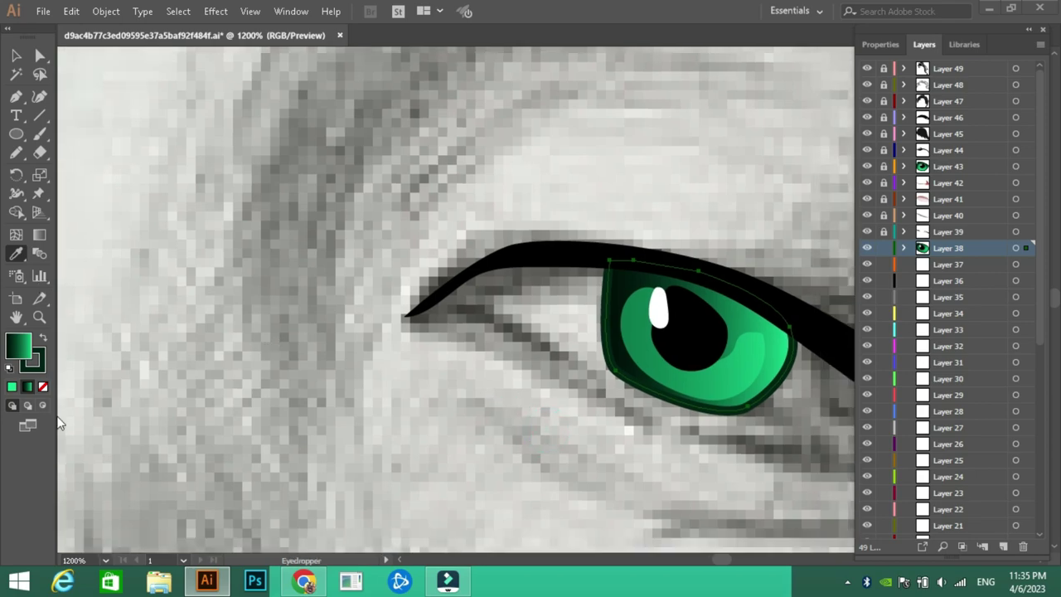
Set the iris gradient angle to -120°
click(41, 390)
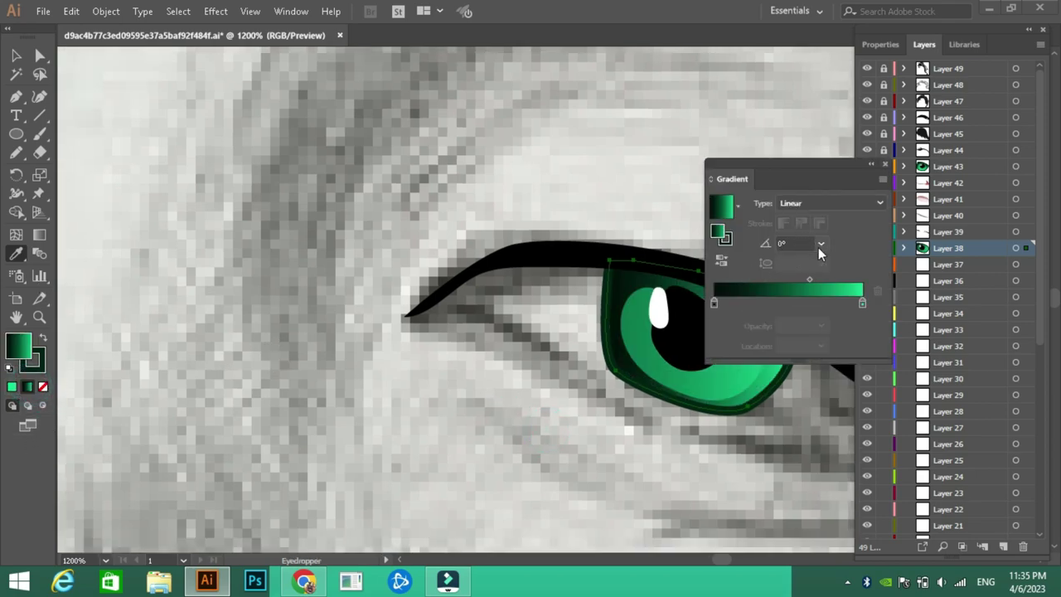
click(820, 244)
click(839, 469)
click(820, 243)
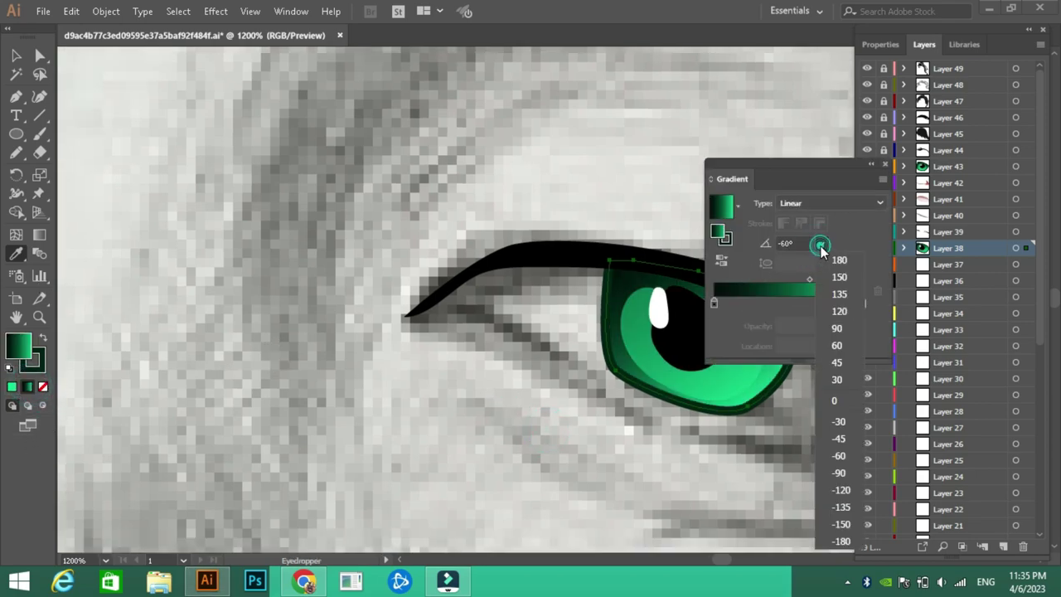
click(849, 491)
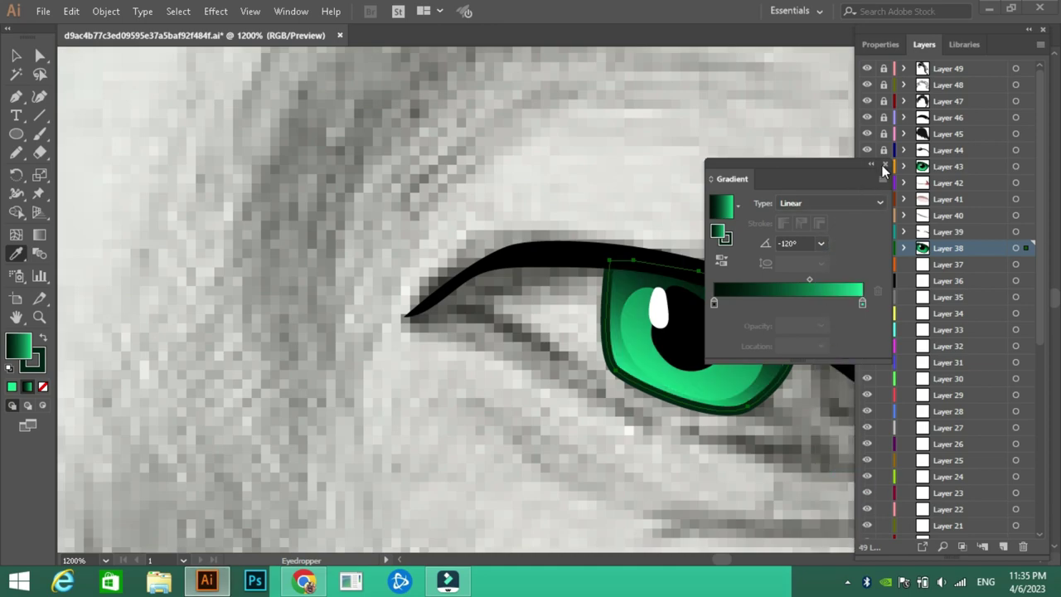
click(884, 166)
Raise the iris outline stroke to 0.5 pt
click(882, 44)
click(926, 240)
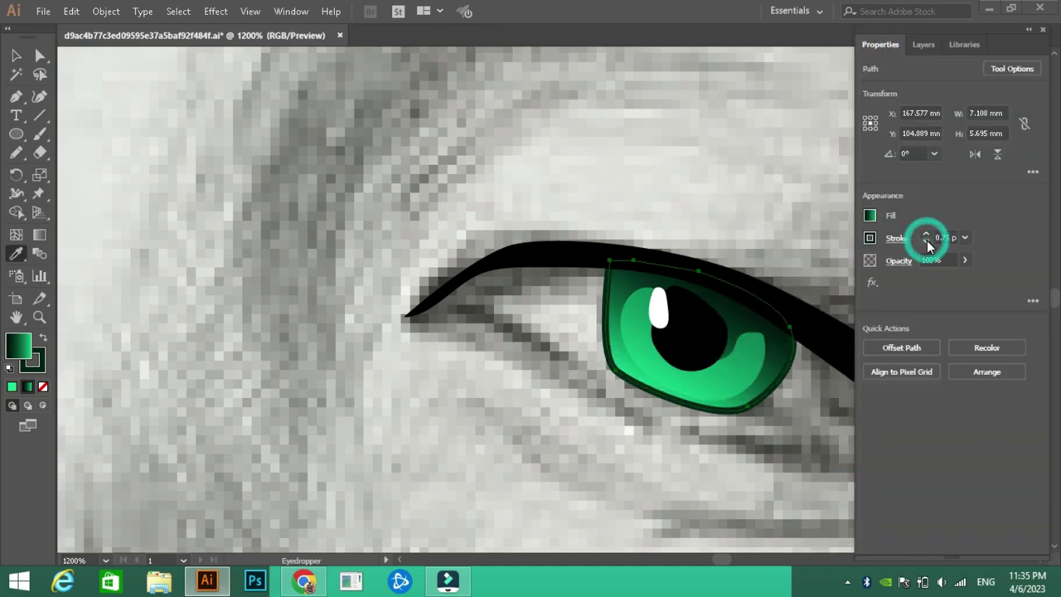
click(926, 240)
key(v)
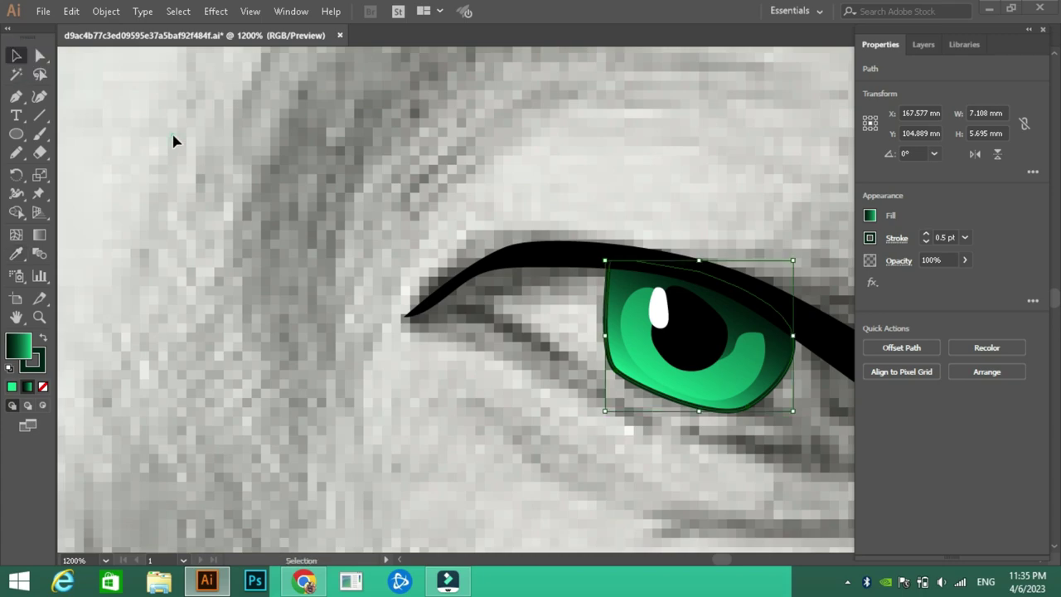
click(173, 135)
Check the other eye's iris outline settings, then lock Layer 43
drag(620, 309, 39, 166)
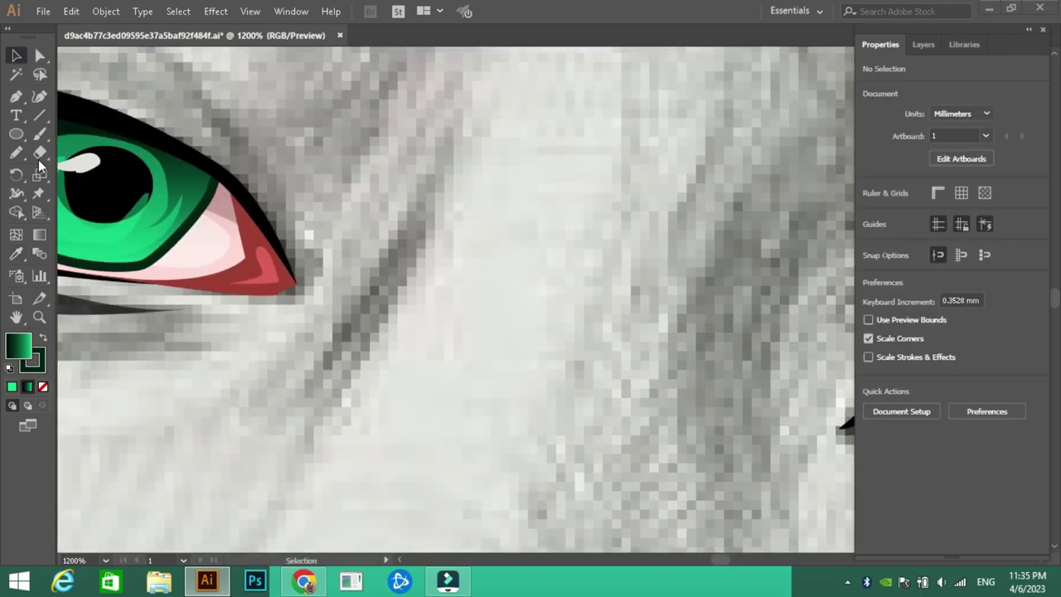
click(923, 44)
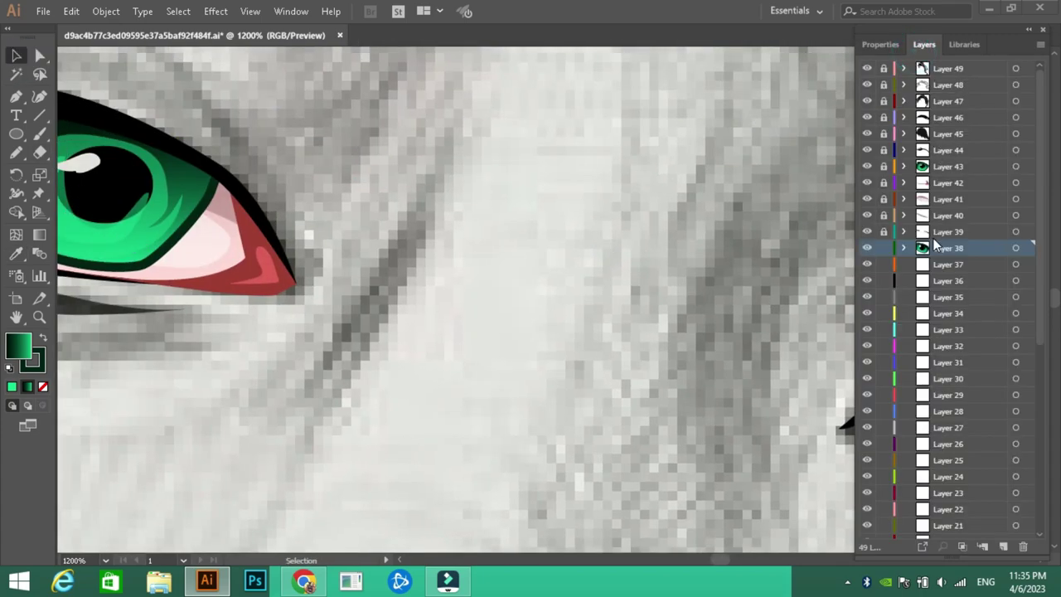
click(188, 224)
click(912, 46)
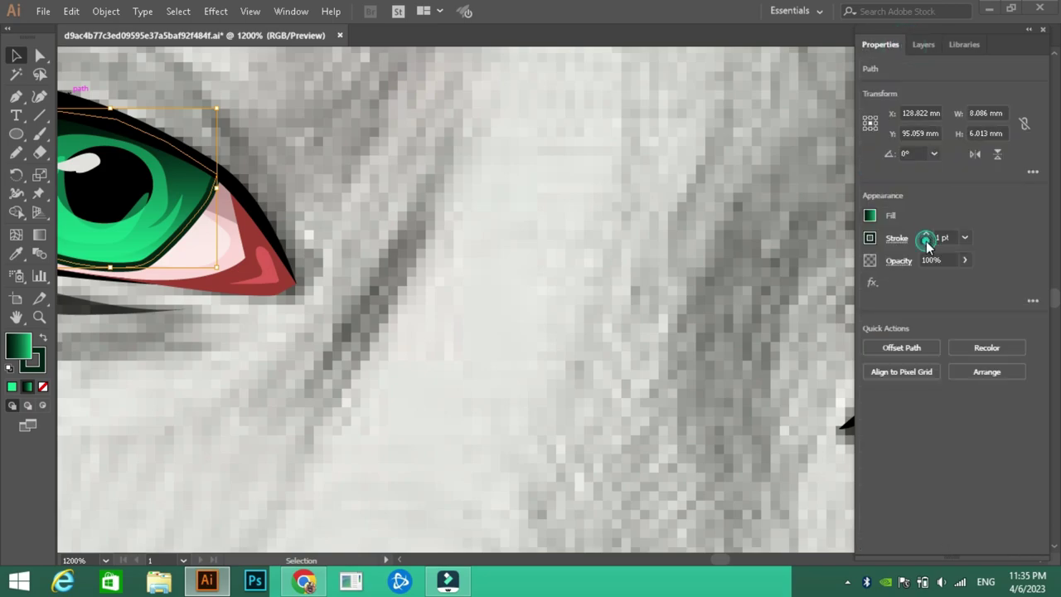
click(639, 261)
scroll(614, 265, left, 10)
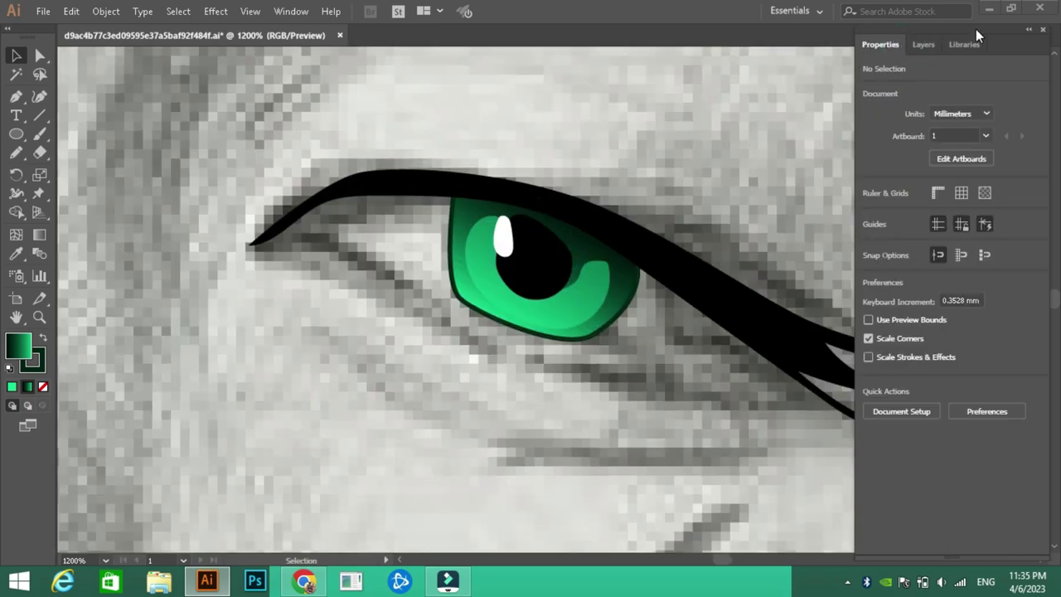
click(923, 44)
click(884, 166)
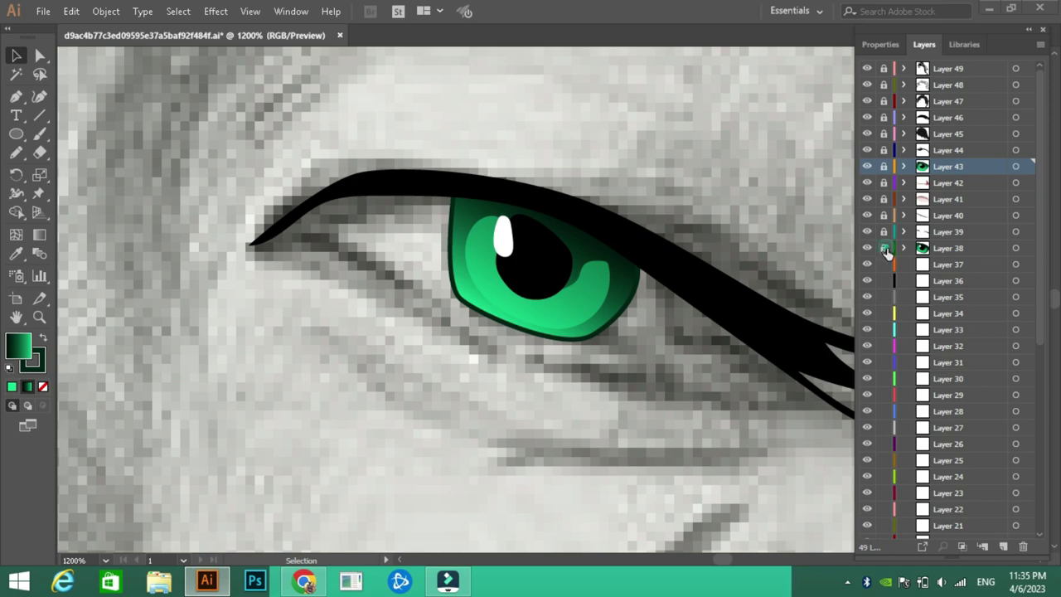
Lock Layer 38 and begin the eyeshadow outline at the upper eyelid on Layer 37
click(884, 248)
drag(616, 266, 516, 213)
click(16, 96)
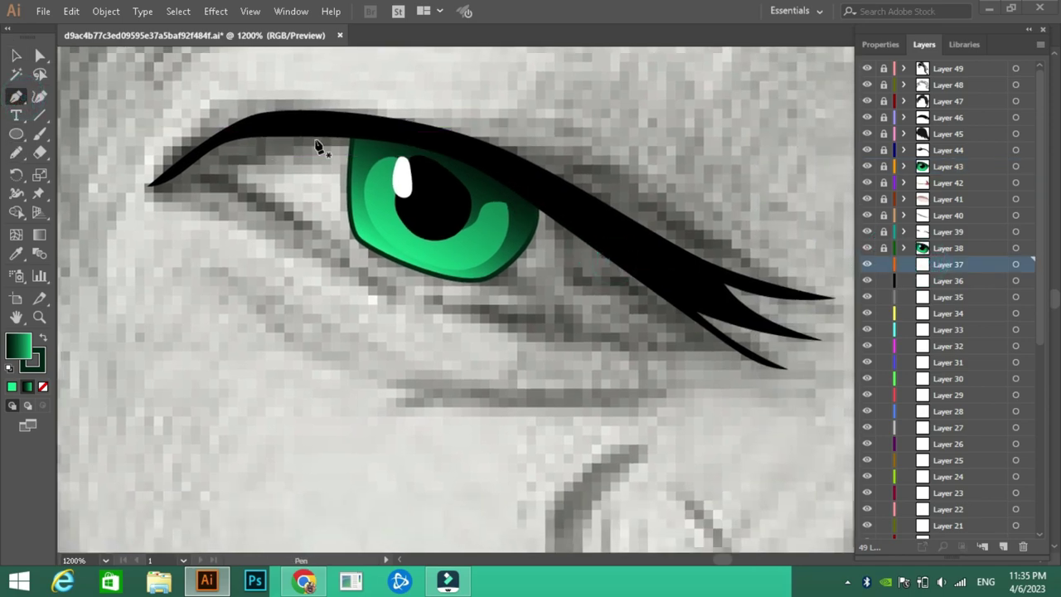
click(331, 137)
drag(213, 166, 218, 169)
drag(288, 214, 319, 230)
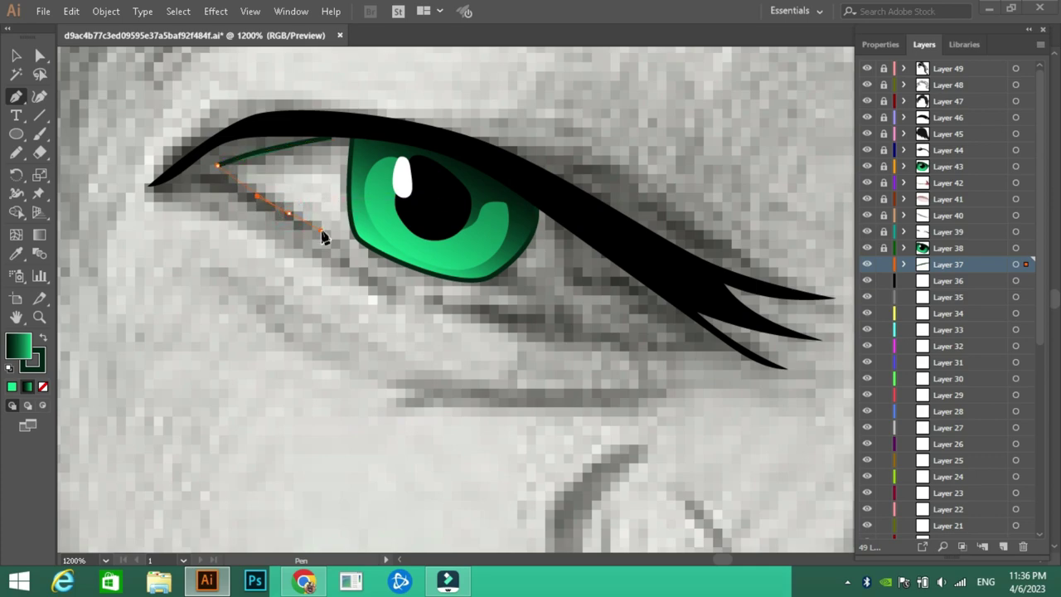
click(332, 237)
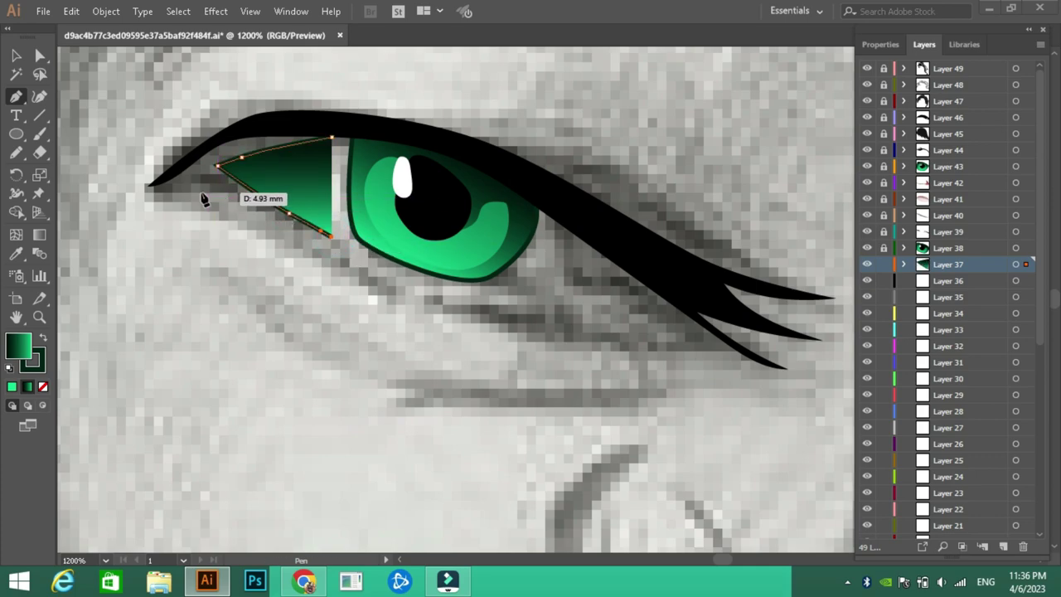
Finish the eyeshadow outline around the inner corner and along the eyelid, unfilled
drag(196, 193, 161, 190)
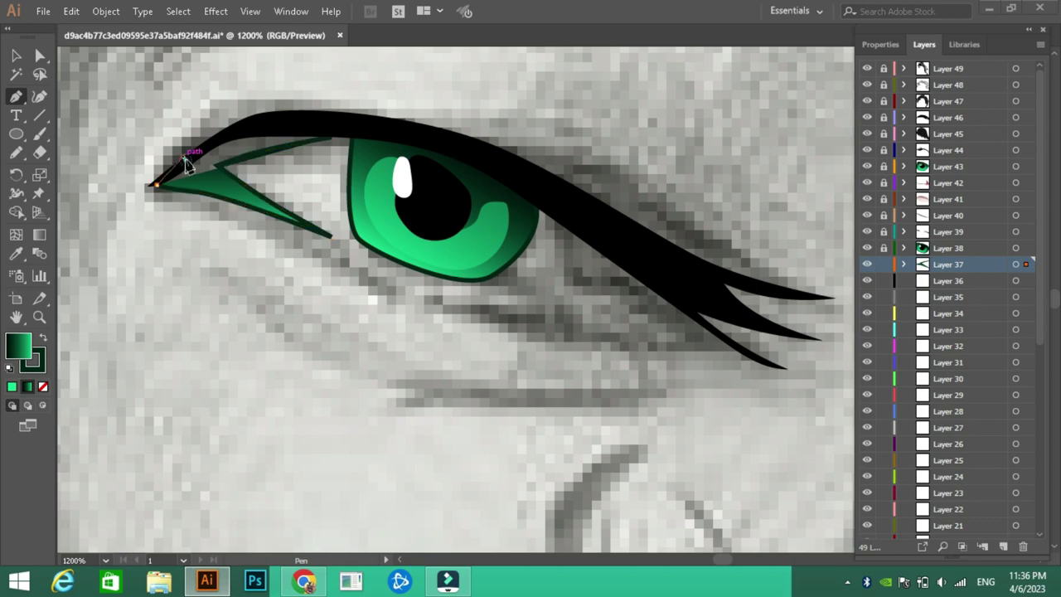
click(182, 156)
click(222, 135)
click(258, 123)
click(318, 122)
click(379, 131)
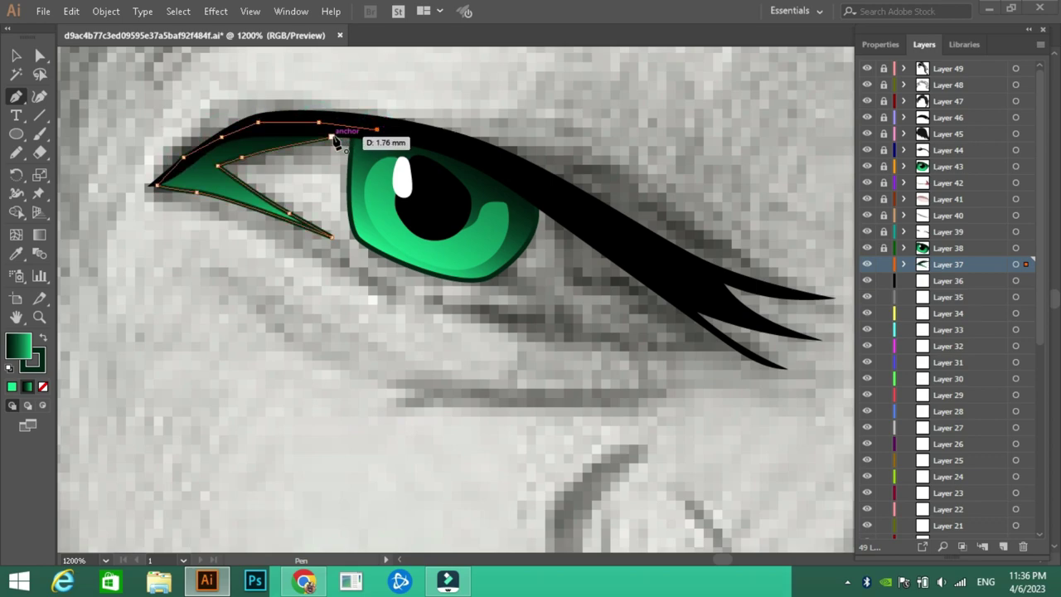
click(43, 387)
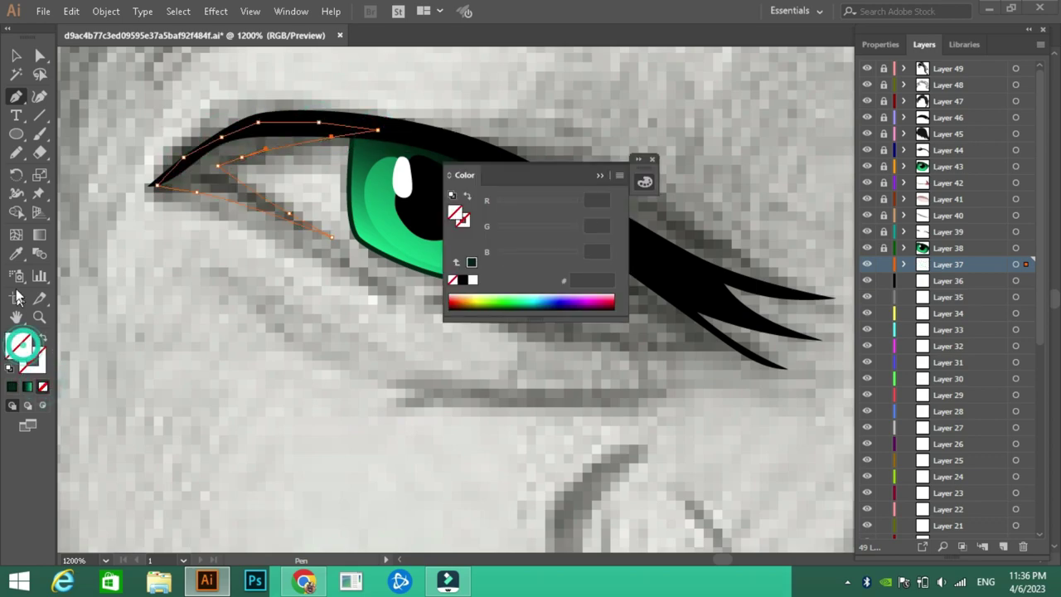
Fill the eyeshadow with red sampled from the other eye's eyeshadow
click(10, 256)
mouse_move(95, 248)
mouse_down()
mouse_move(639, 383)
mouse_move(193, 286)
mouse_up()
click(141, 132)
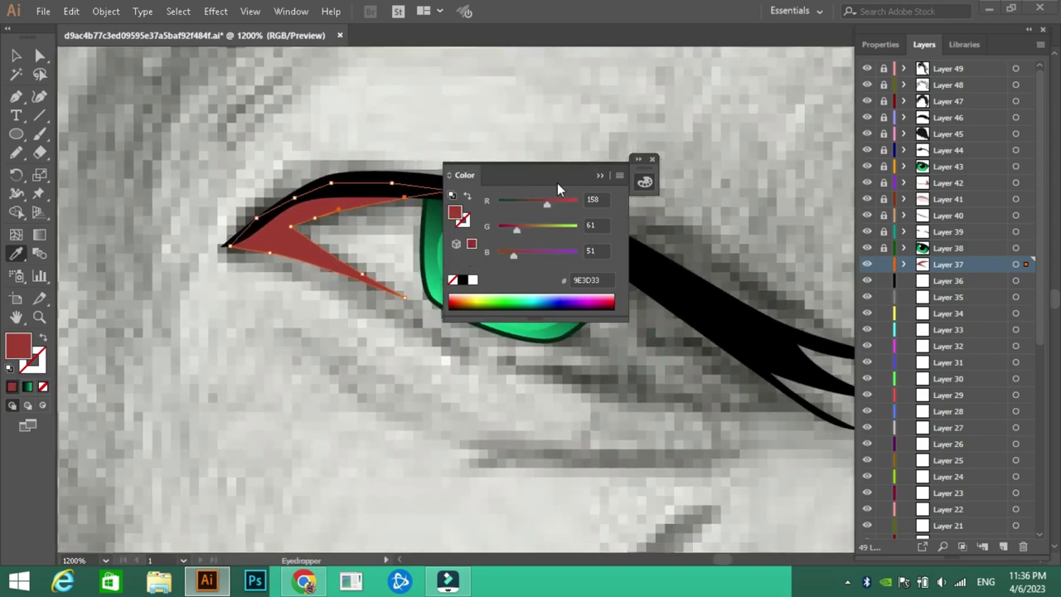
click(653, 159)
click(16, 55)
click(246, 137)
Pencil a highlight inside the eyeshadow and fill it with the other eye's lighter red
click(16, 153)
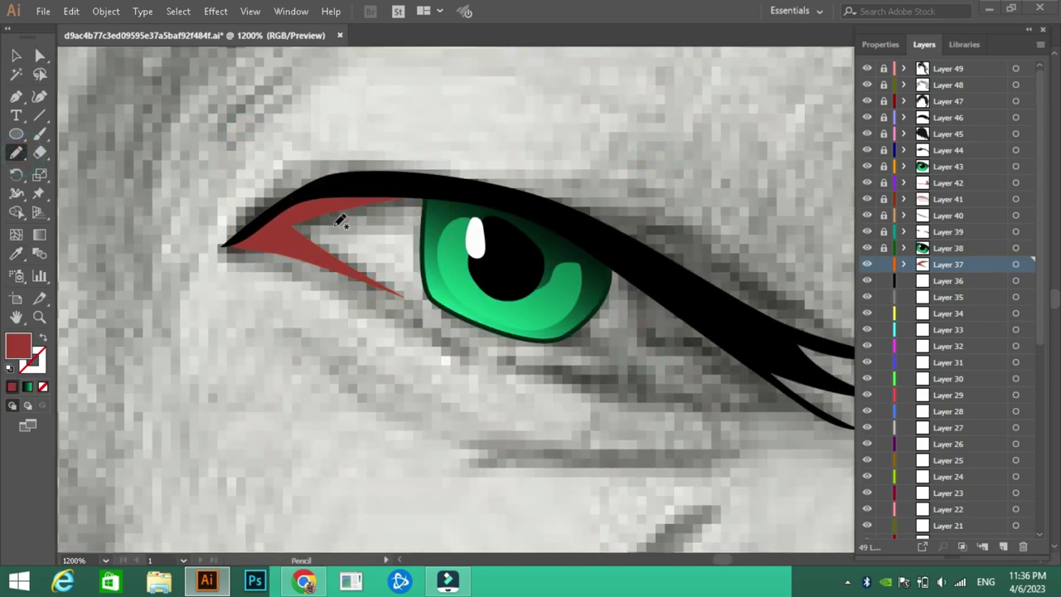
drag(272, 230, 302, 243)
click(16, 254)
drag(124, 217, 384, 234)
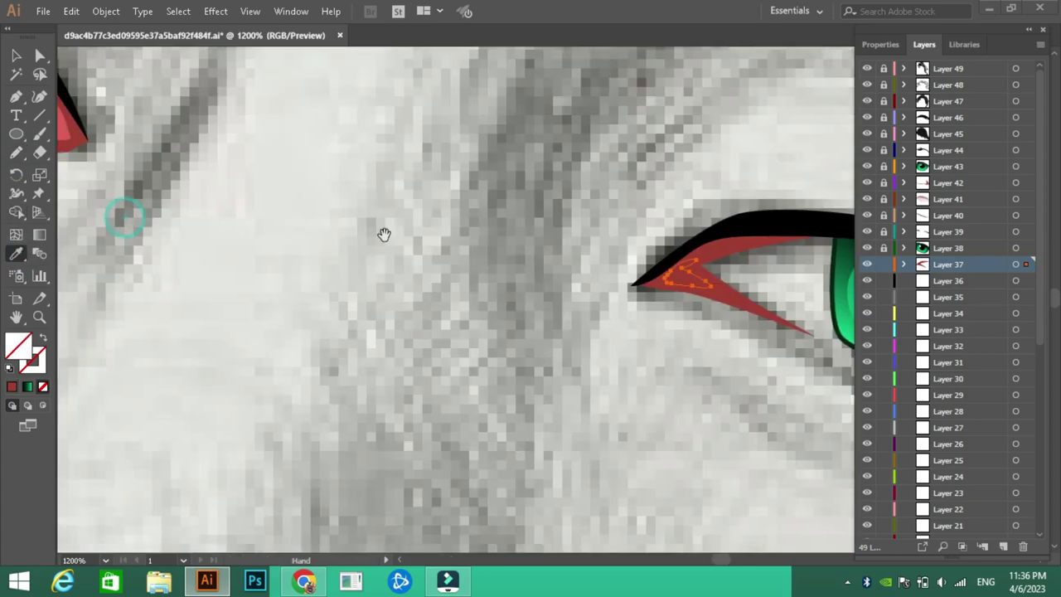
click(70, 132)
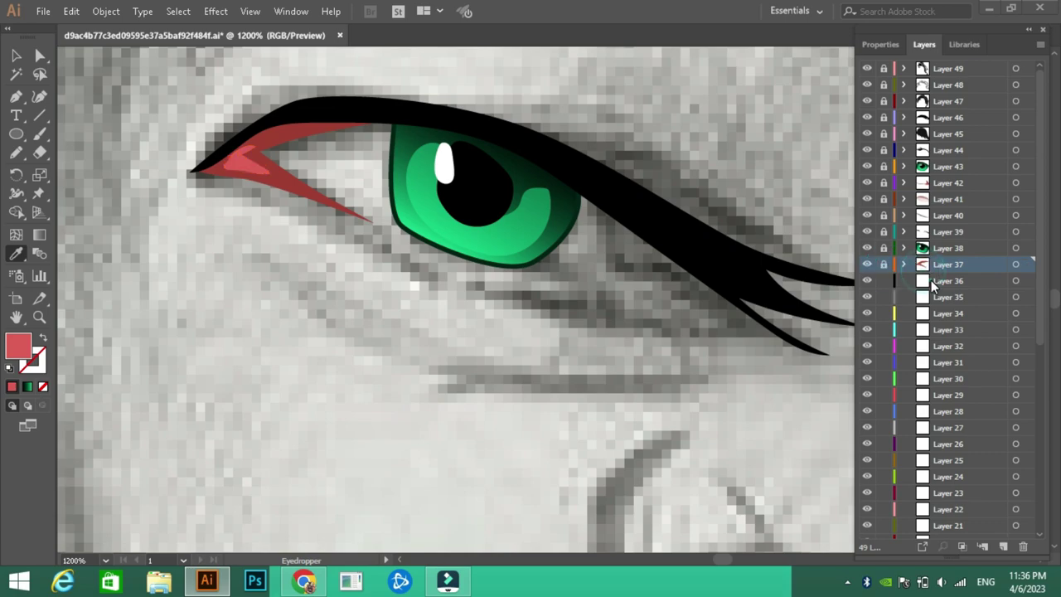
click(945, 280)
Trace a closed eye-white outline along the lower and upper lids with the Pen
key(p)
click(373, 222)
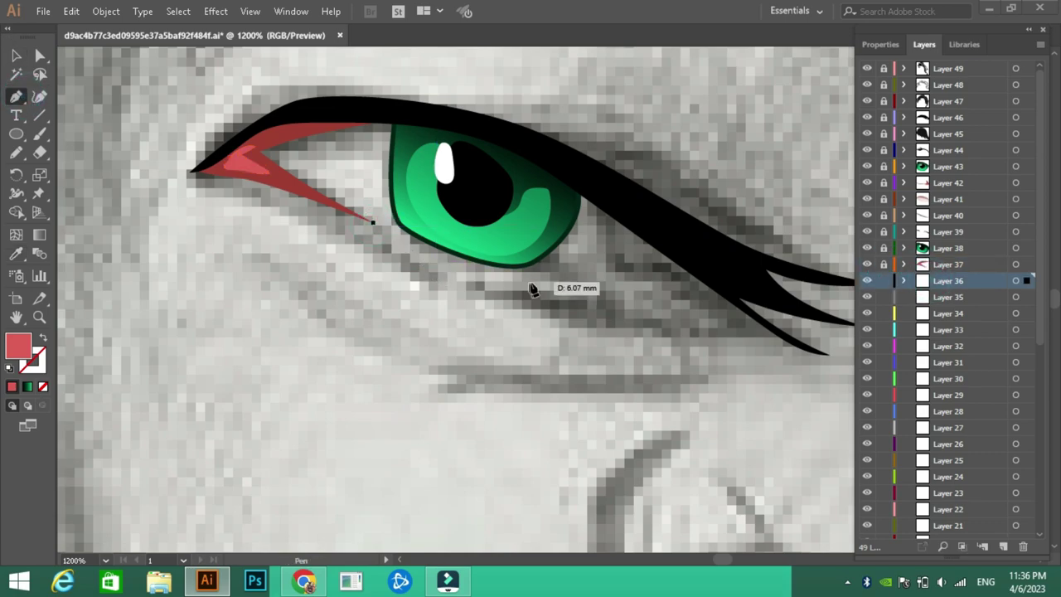
drag(513, 284, 553, 292)
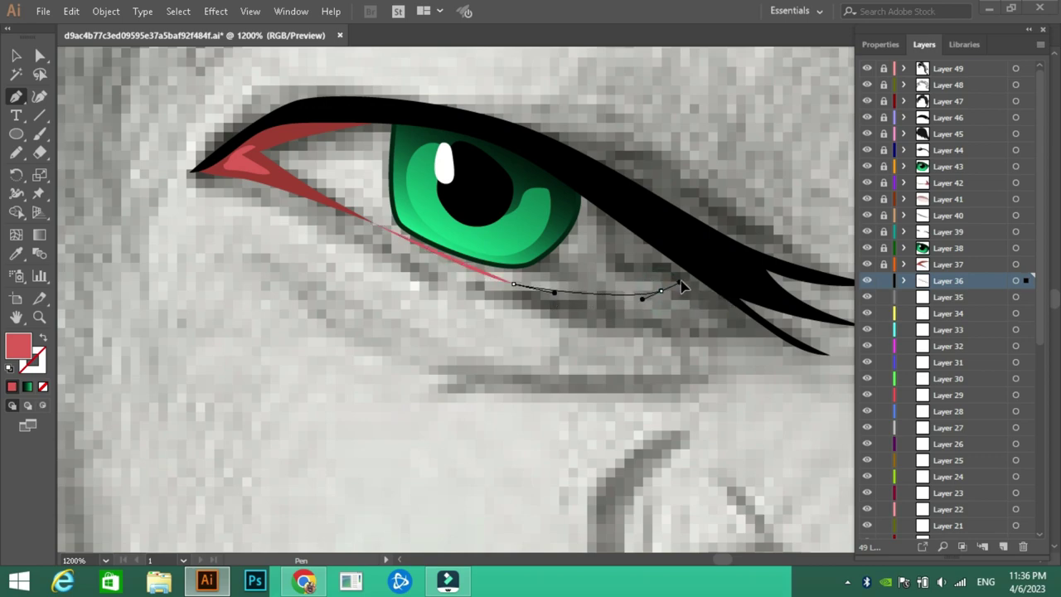
click(682, 257)
ctrl+click(634, 207)
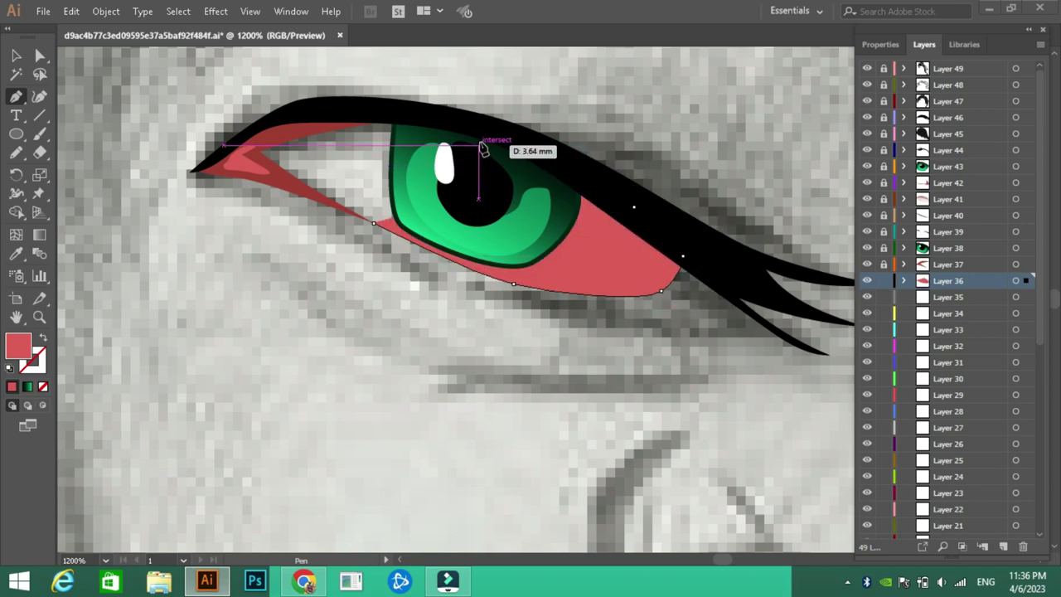
click(333, 120)
click(243, 139)
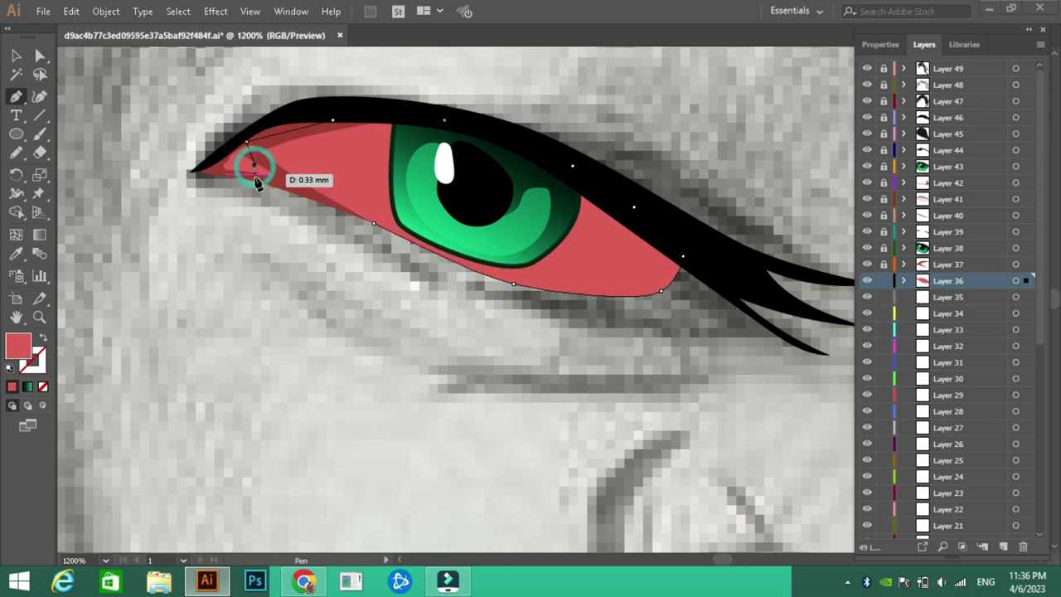
click(42, 386)
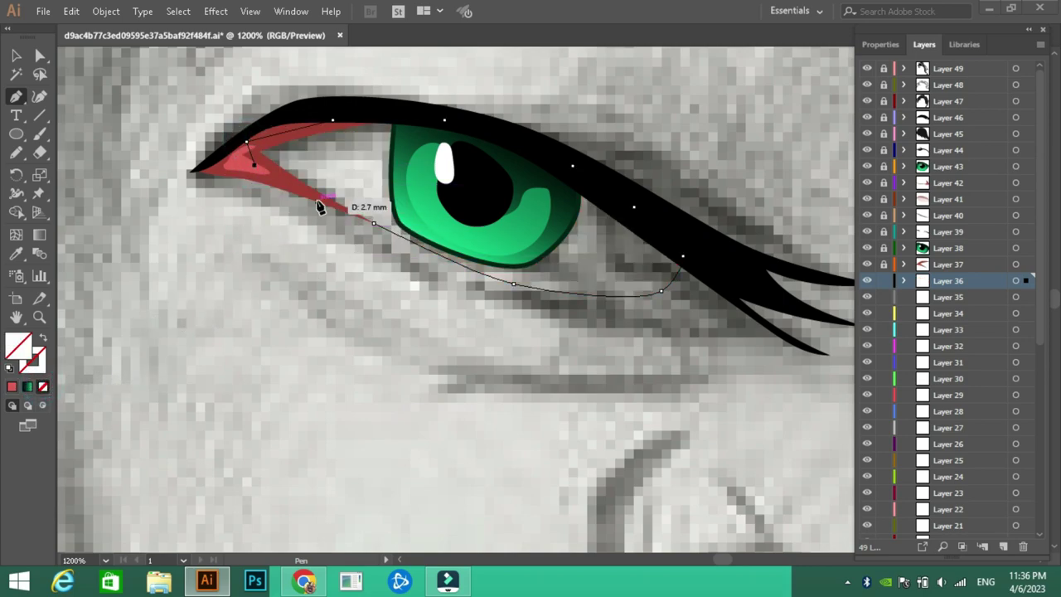
click(318, 202)
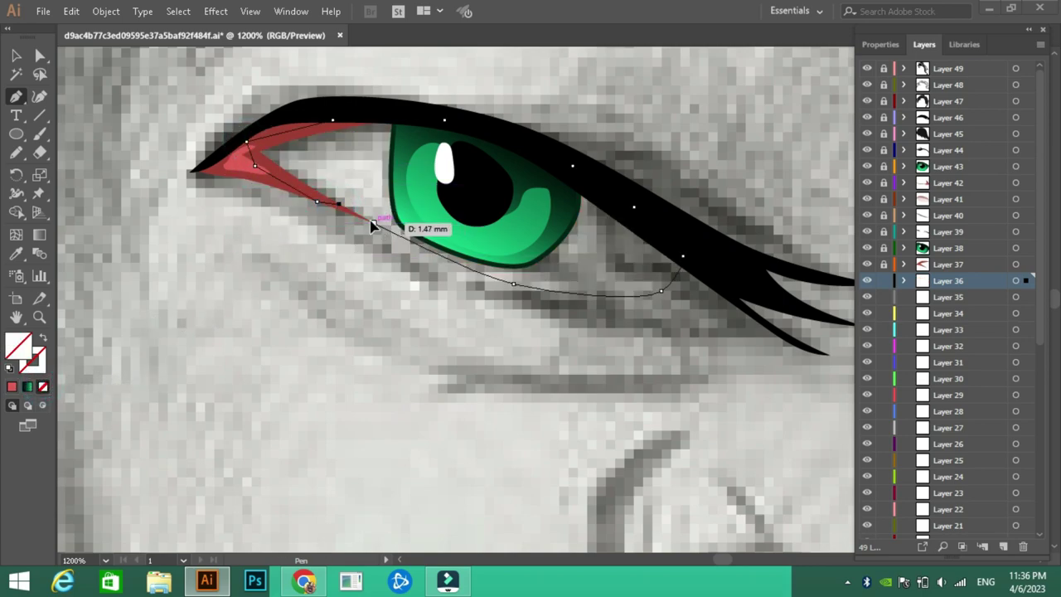
click(374, 224)
Fill the eye-white with pale pink sampled from the other eye
click(14, 257)
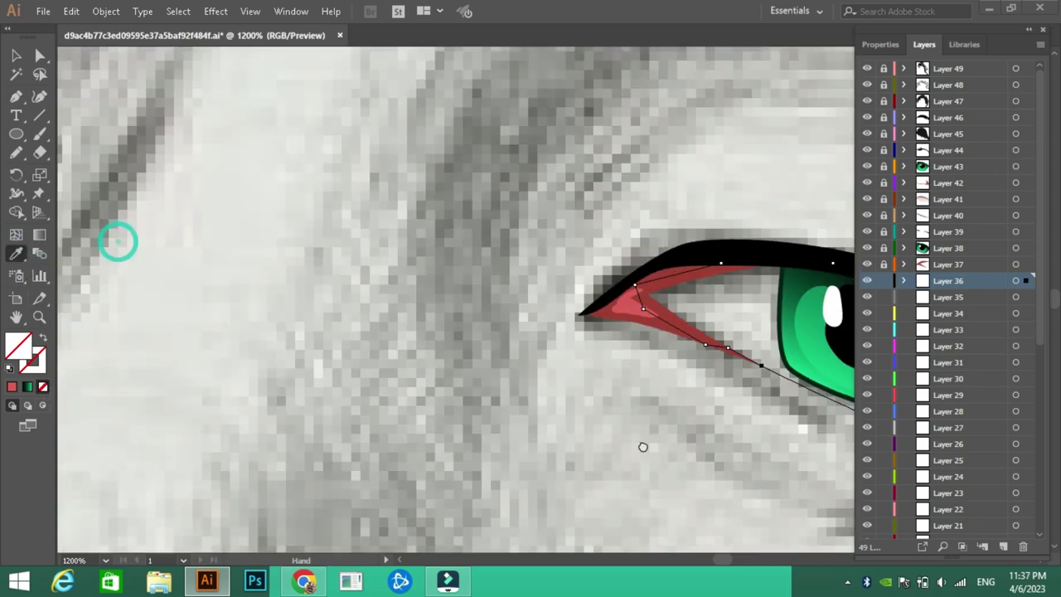
drag(118, 240, 350, 214)
click(305, 215)
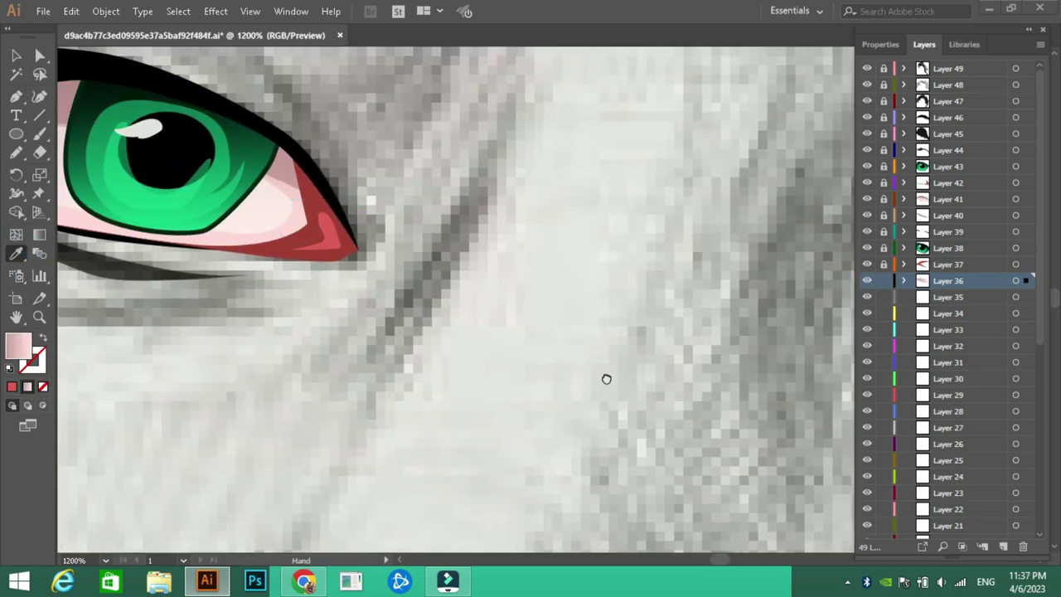
drag(606, 379, 419, 340)
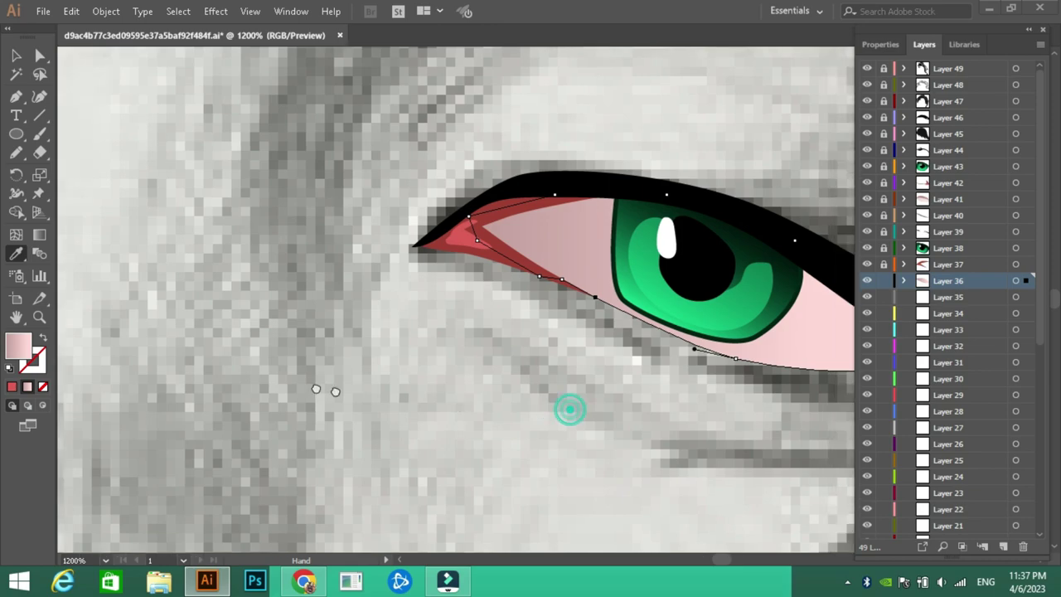
drag(569, 407, 308, 384)
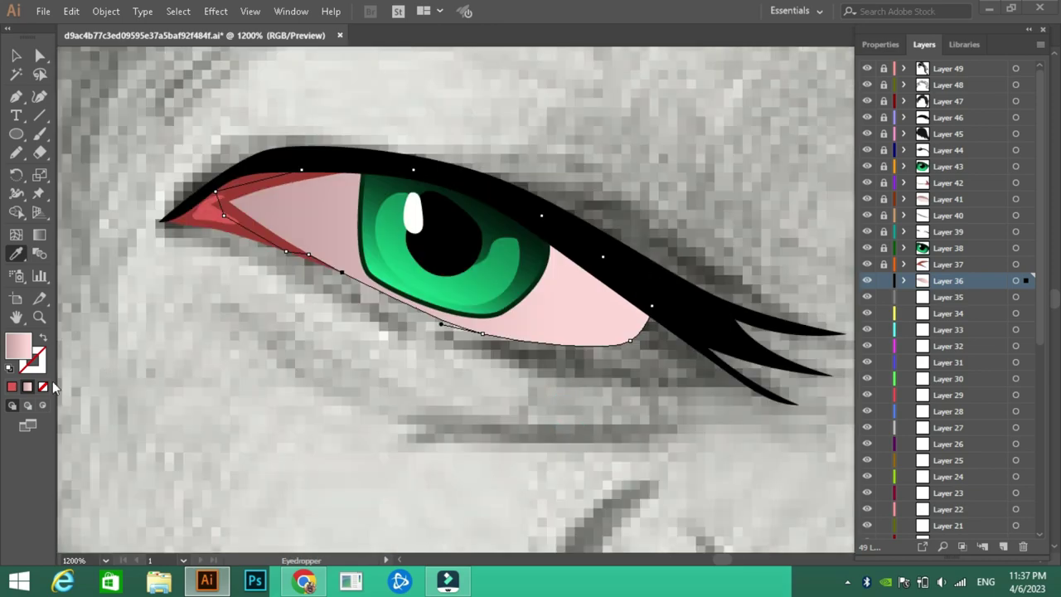
Turn the eye-white fill into a linear gradient angled at -90°
click(28, 386)
click(816, 243)
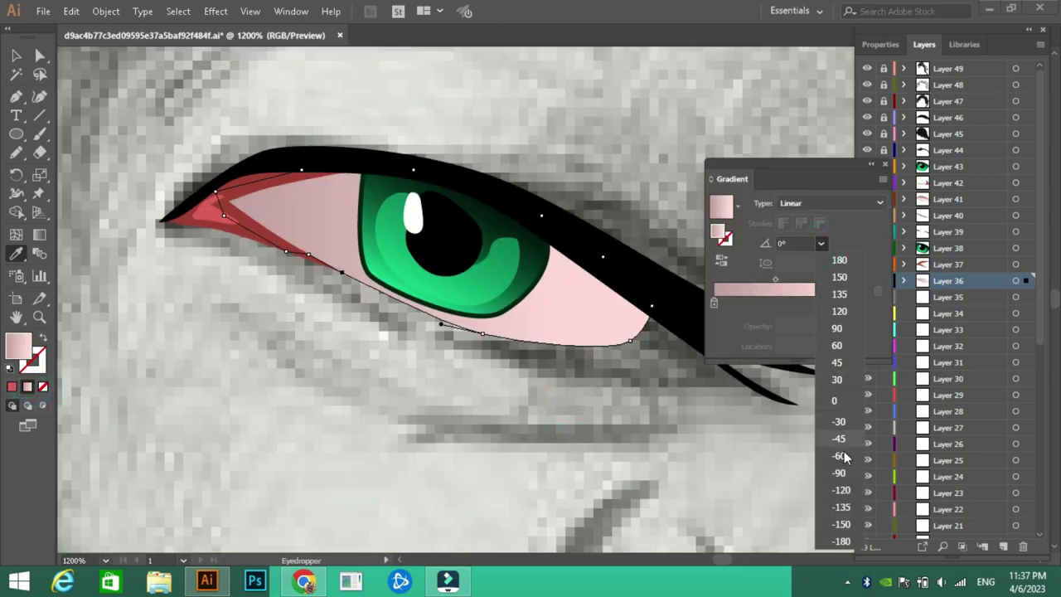
click(839, 461)
click(885, 164)
click(16, 55)
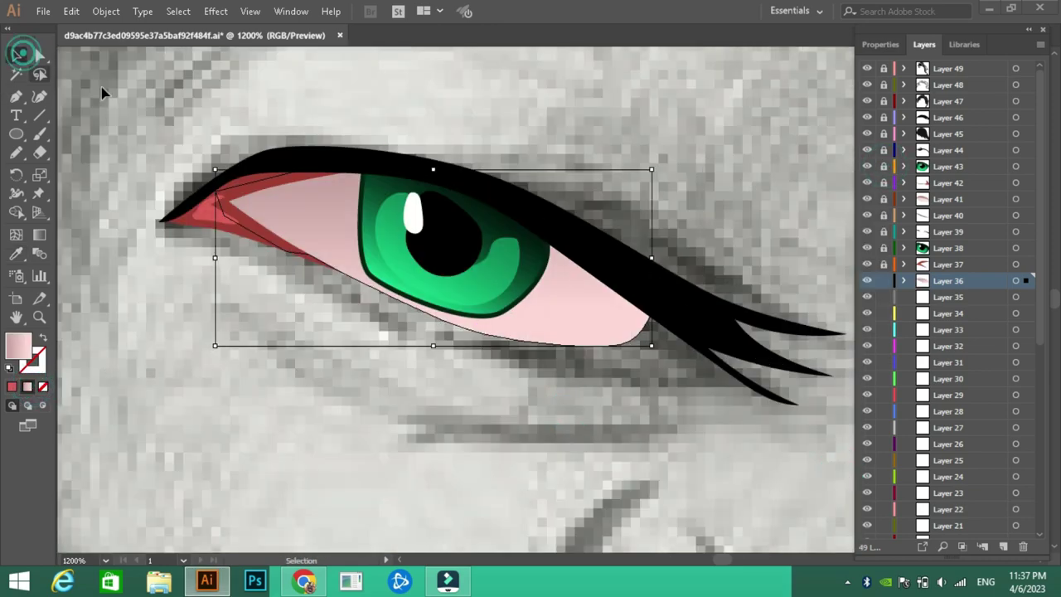
click(108, 92)
Zoom to 1200% and draw a Pencil shape over the eye, filled with the sampled pink eye-white colour
click(106, 560)
click(131, 545)
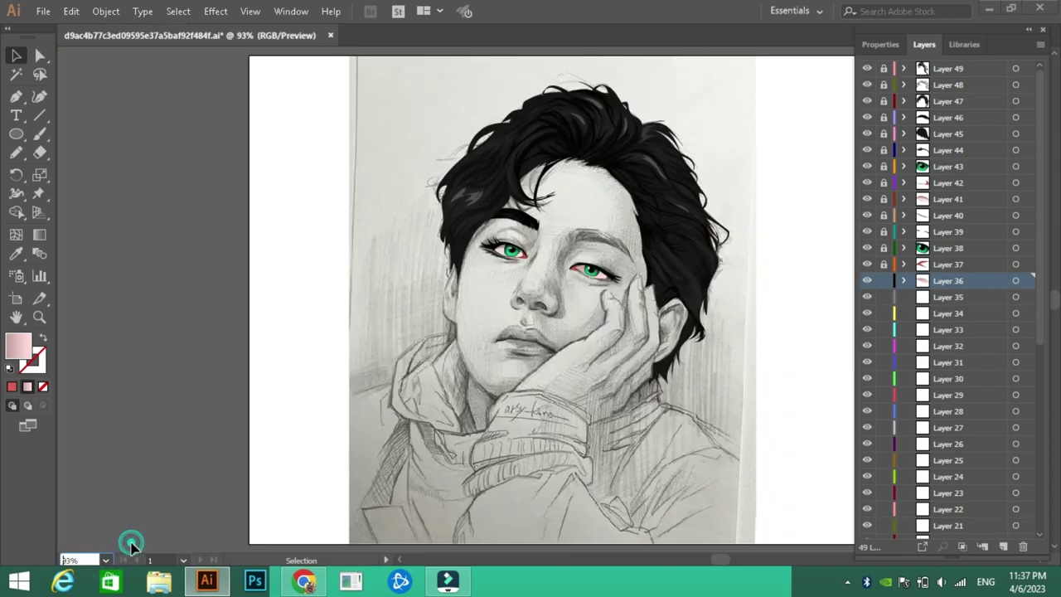
click(106, 561)
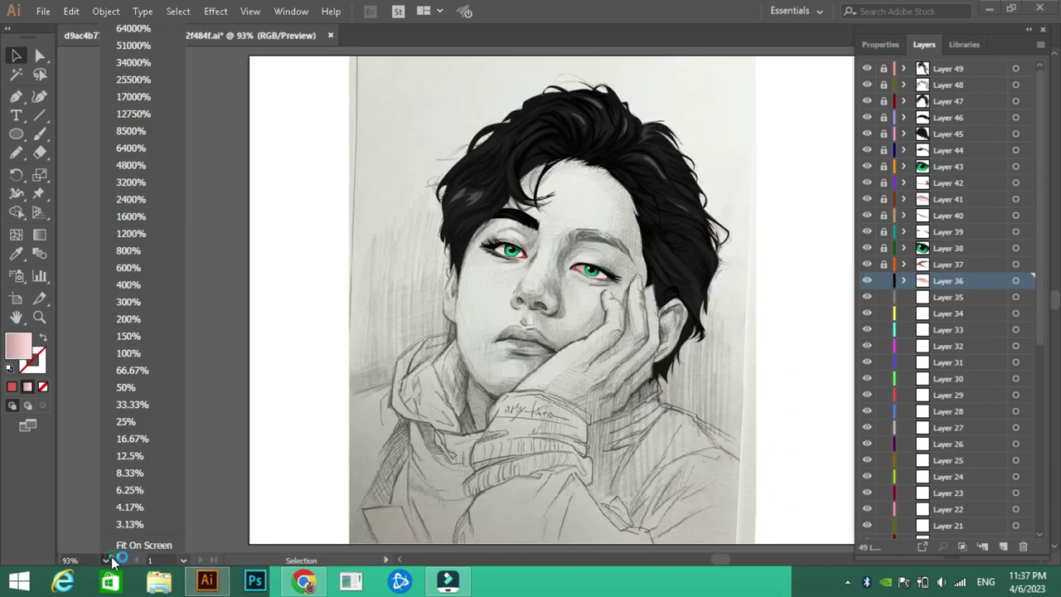
click(137, 234)
mouse_move(328, 251)
mouse_down()
mouse_move(568, 184)
mouse_move(633, 346)
mouse_move(253, 281)
mouse_up()
click(16, 152)
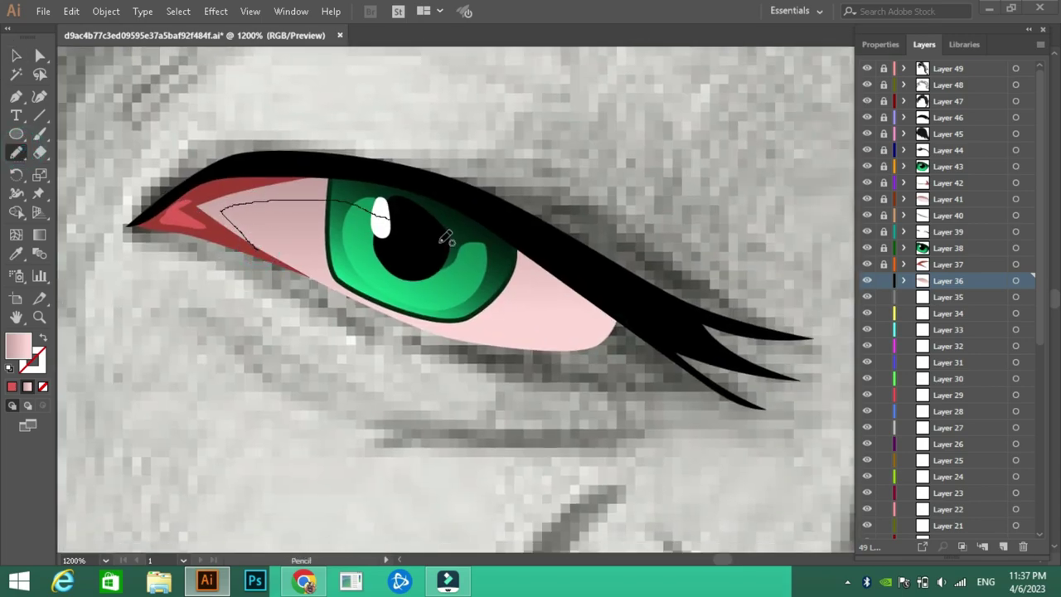
drag(439, 243, 626, 315)
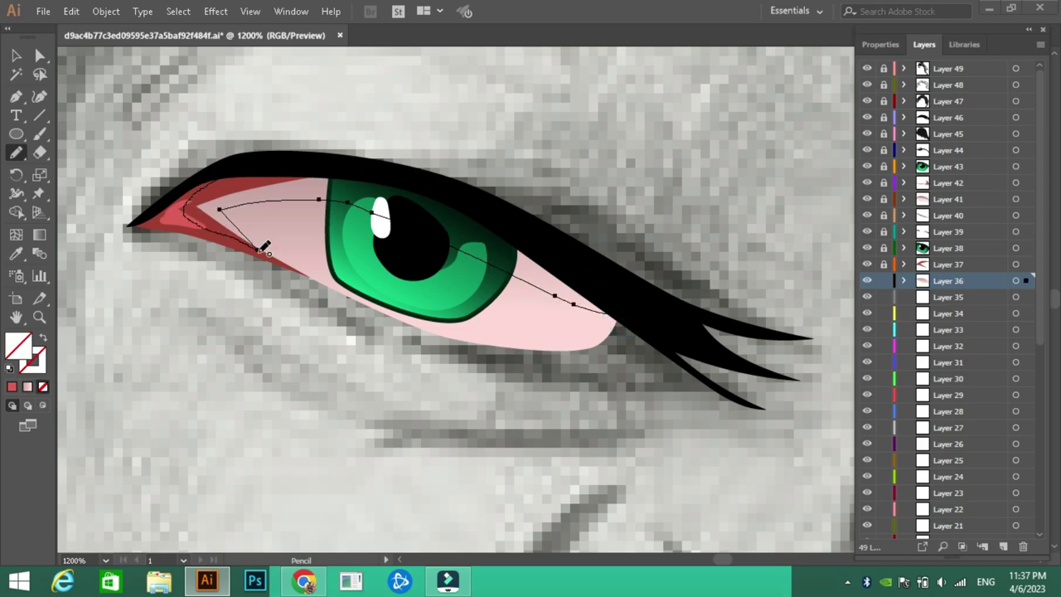
scroll(116, 174, up, 4)
scroll(116, 175, left, 8)
key(i)
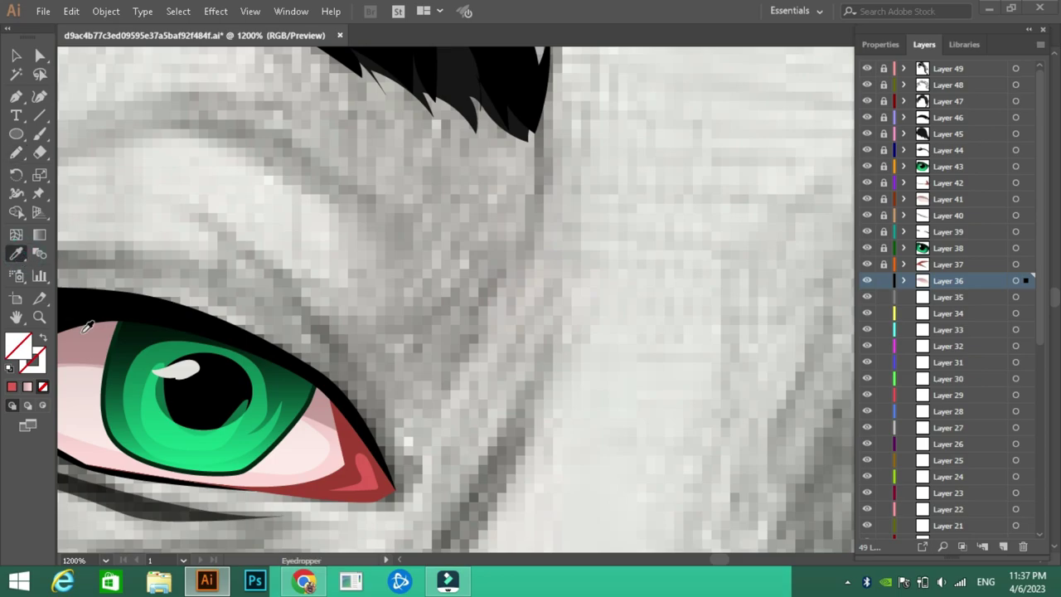
click(87, 326)
scroll(580, 373, right, 8)
click(12, 54)
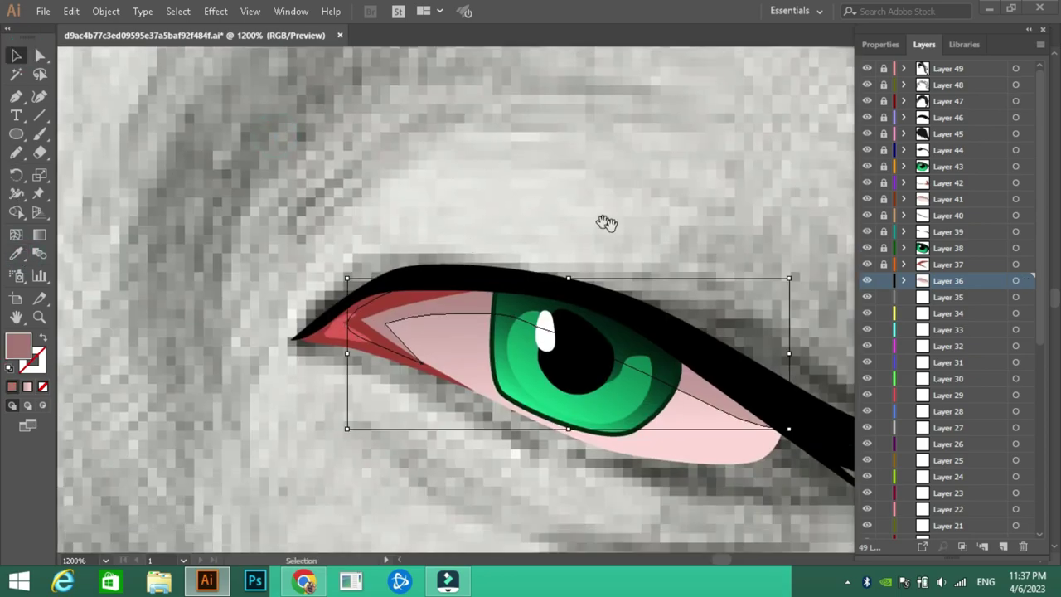
Draw a white Pencil highlight across the eye white and set its opacity to 47%
drag(606, 222, 357, 81)
key(n)
drag(444, 246, 518, 273)
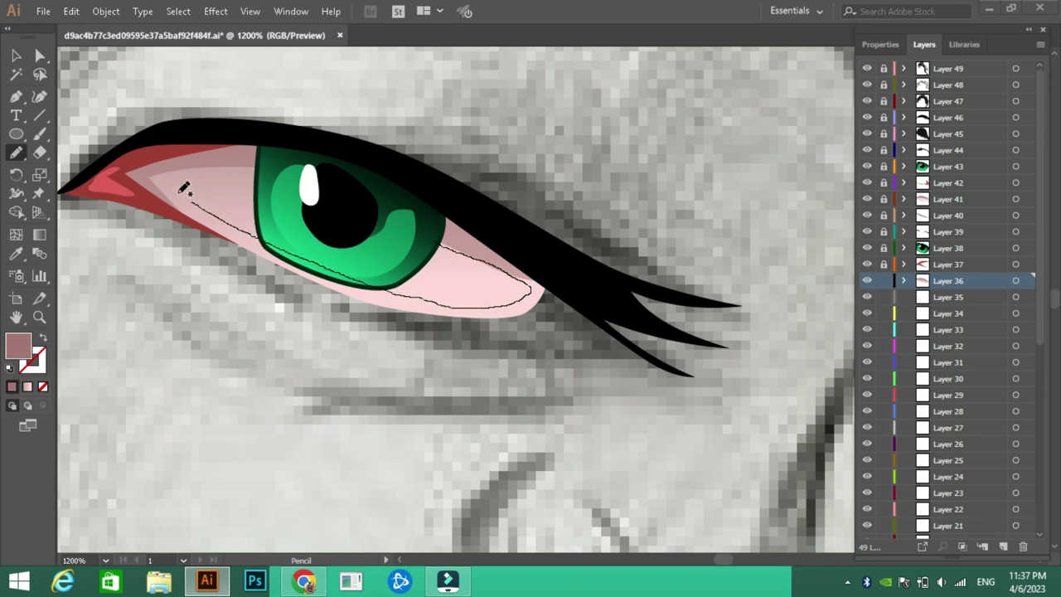
drag(248, 175, 396, 222)
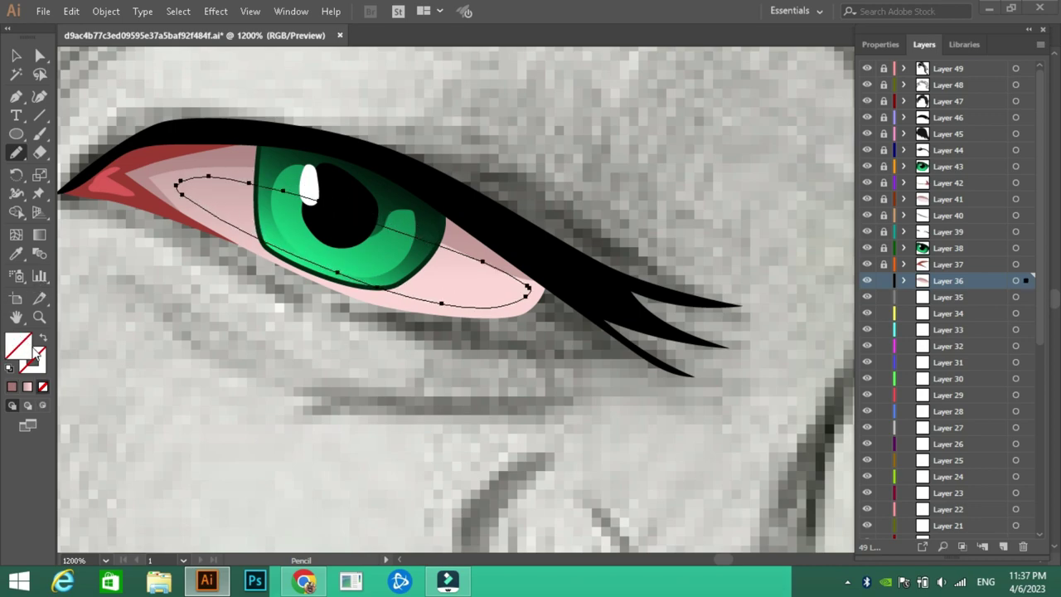
key(F6)
click(473, 279)
click(653, 159)
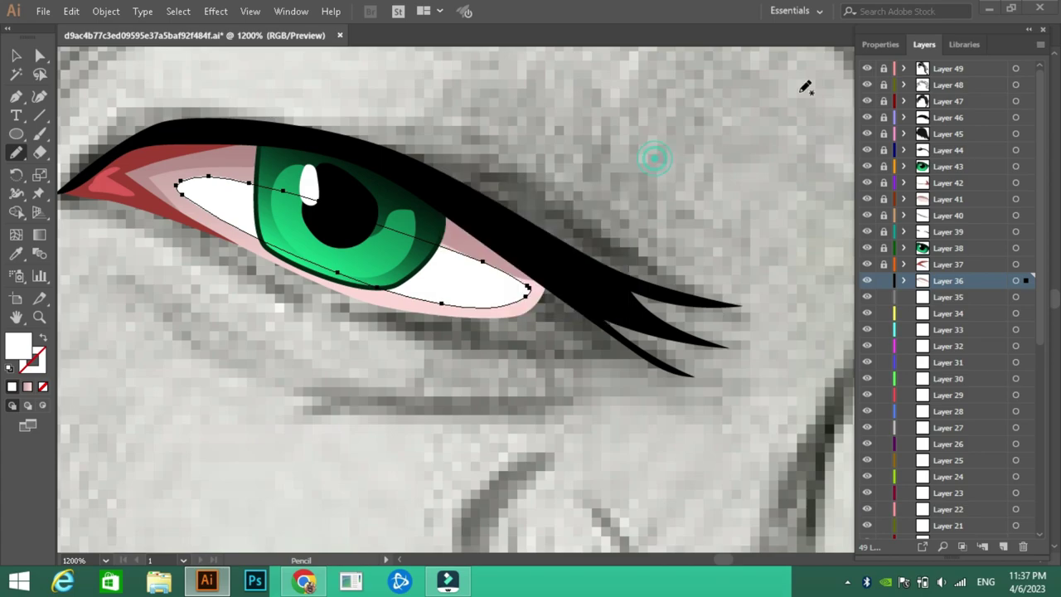
click(877, 44)
click(964, 260)
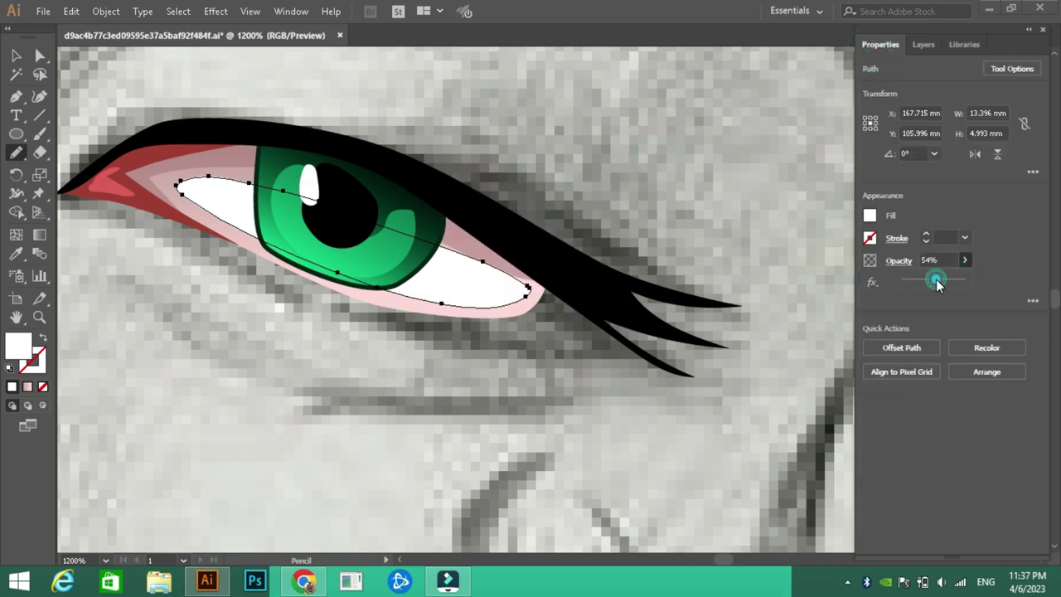
drag(937, 282, 934, 282)
click(930, 284)
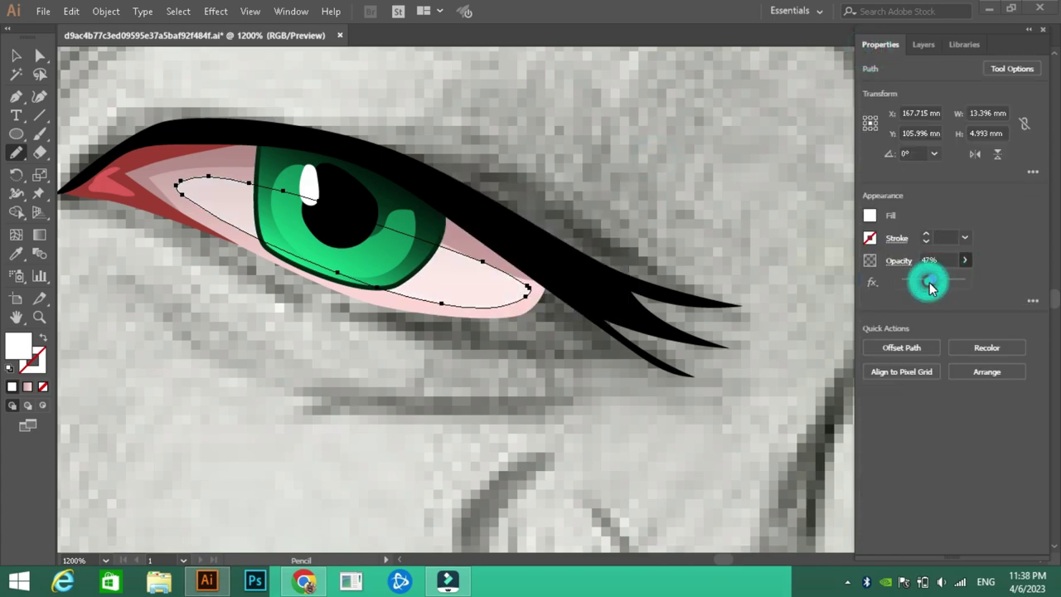
Deselect the highlight, lock Layer 36 and make Layer 35 active
click(17, 55)
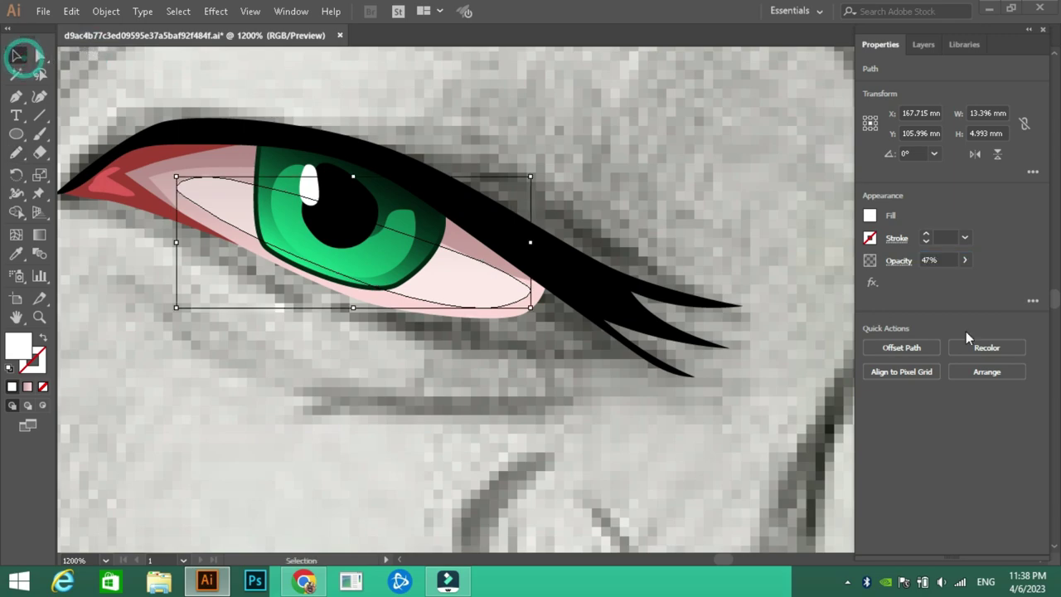
click(964, 260)
click(929, 279)
click(735, 177)
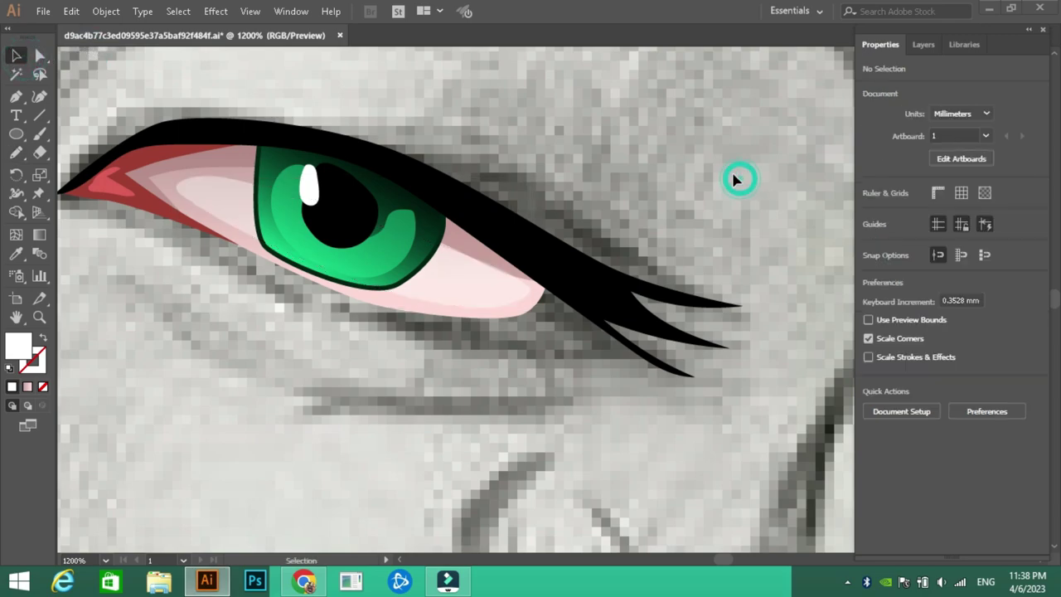
click(924, 44)
click(886, 282)
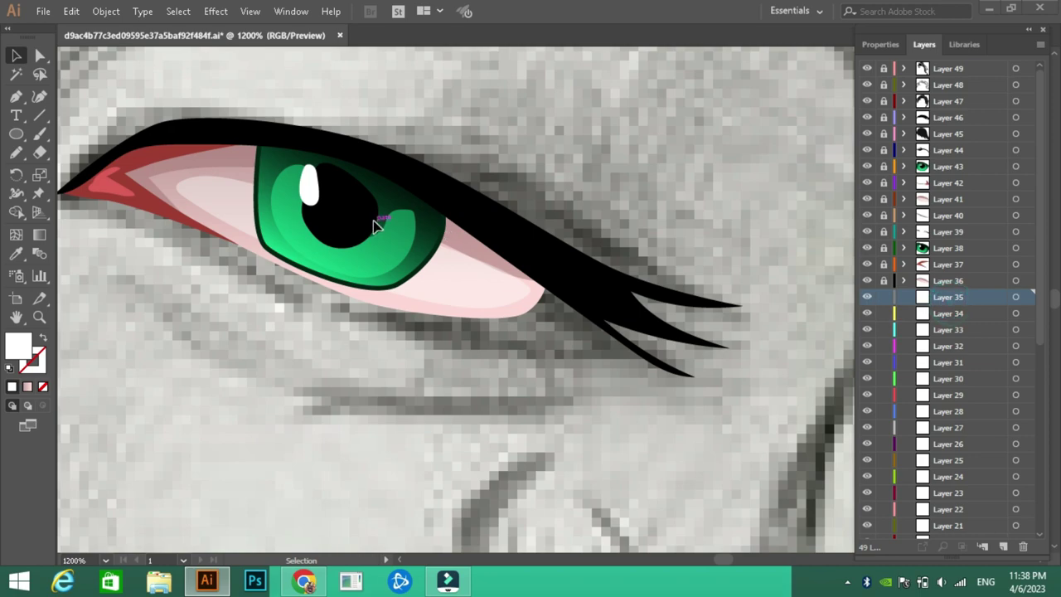
Trace a Pencil line along the lower eyelid and give it the lash black via Eyedropper
drag(373, 225, 477, 225)
click(15, 154)
drag(179, 202, 349, 258)
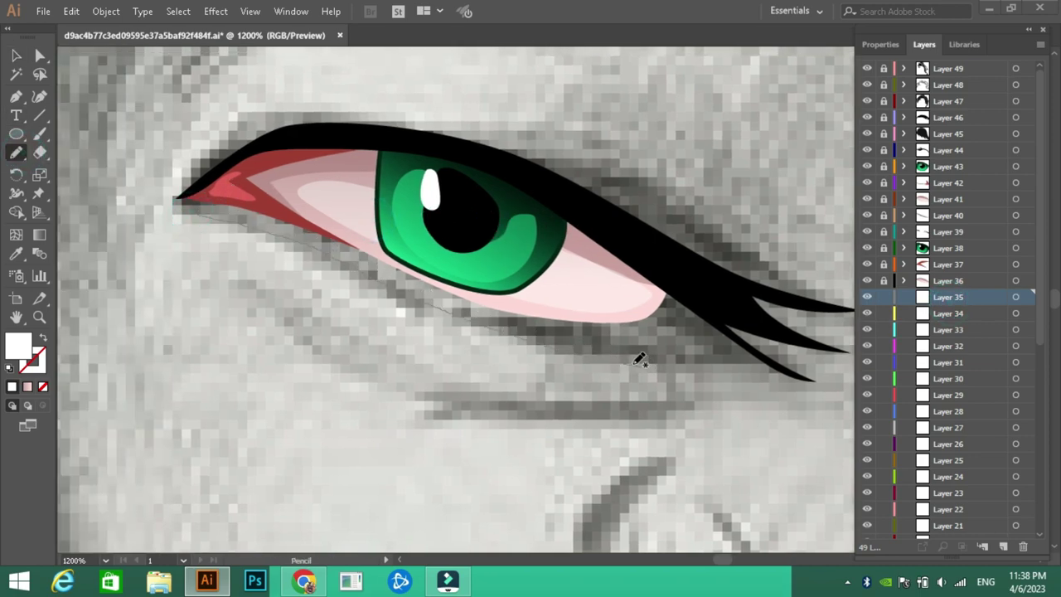
drag(771, 383, 770, 380)
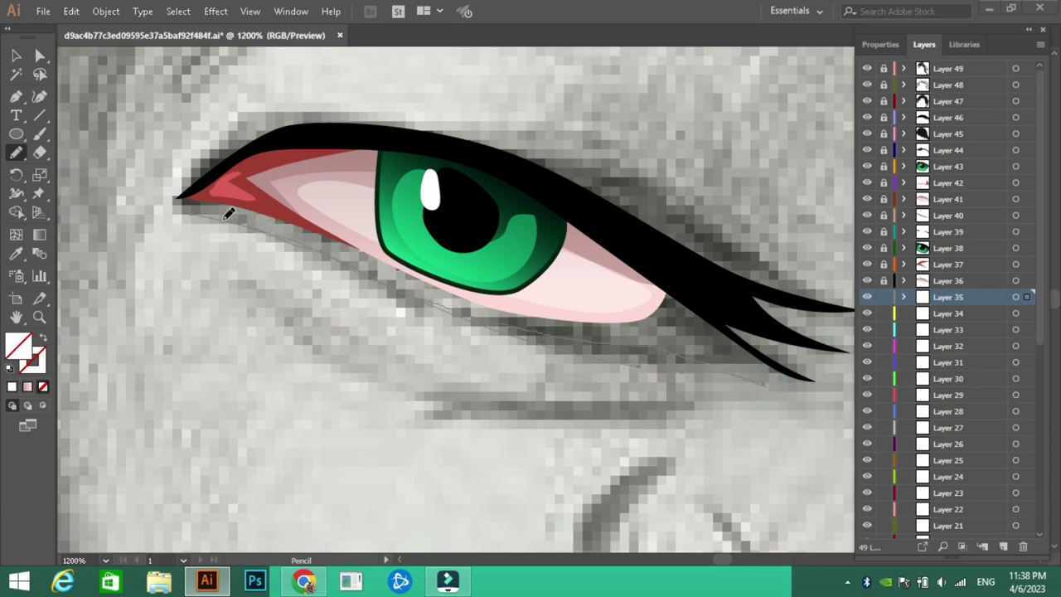
click(18, 255)
click(627, 233)
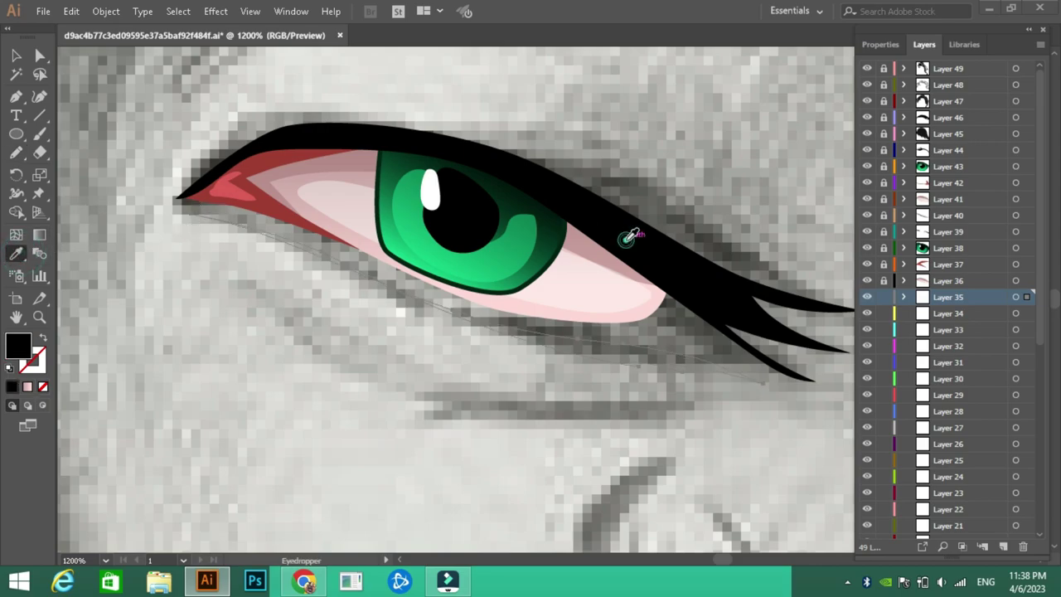
Set the lower-lid line's opacity to 68% and lock Layer 35
click(880, 44)
click(964, 263)
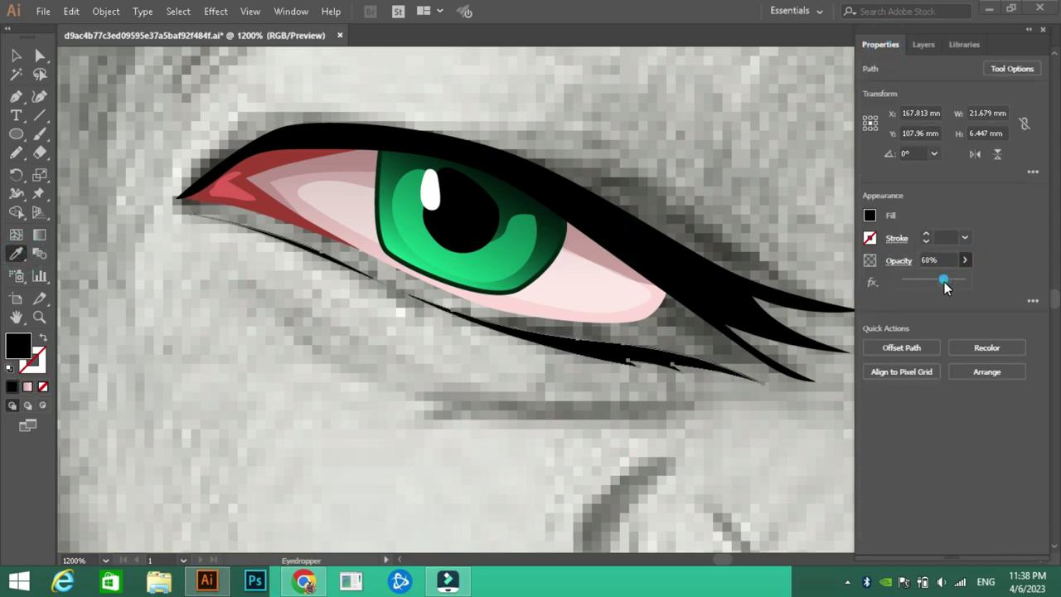
drag(943, 277, 927, 277)
click(924, 44)
click(885, 296)
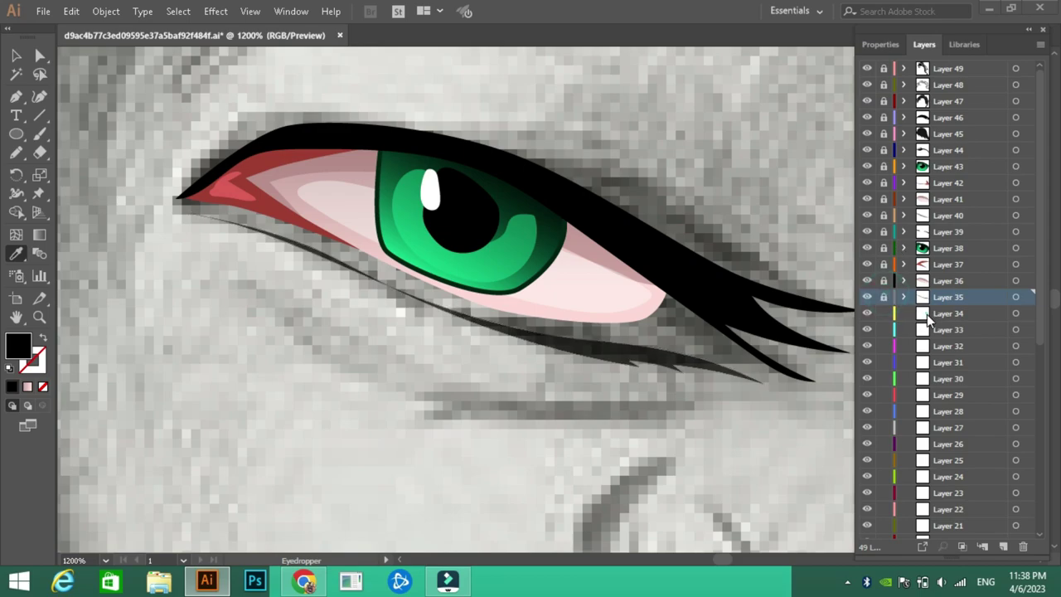
click(106, 561)
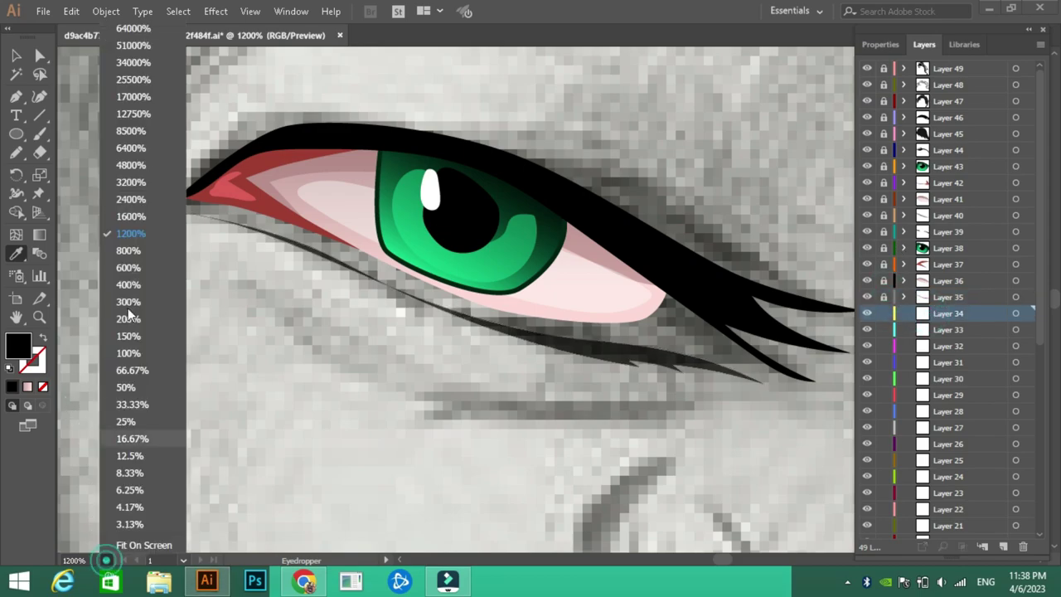
Zoom to 600%, bring the other eye into view and Pencil-draw a mark under its lower lid
click(138, 265)
drag(489, 240, 764, 260)
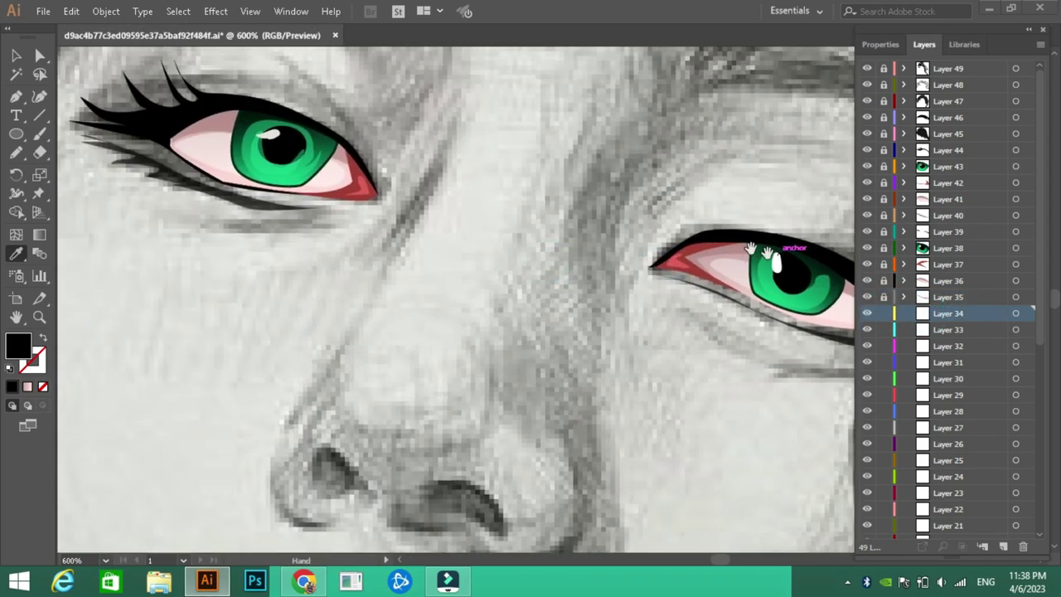
click(16, 153)
drag(246, 190, 332, 284)
drag(412, 300, 363, 299)
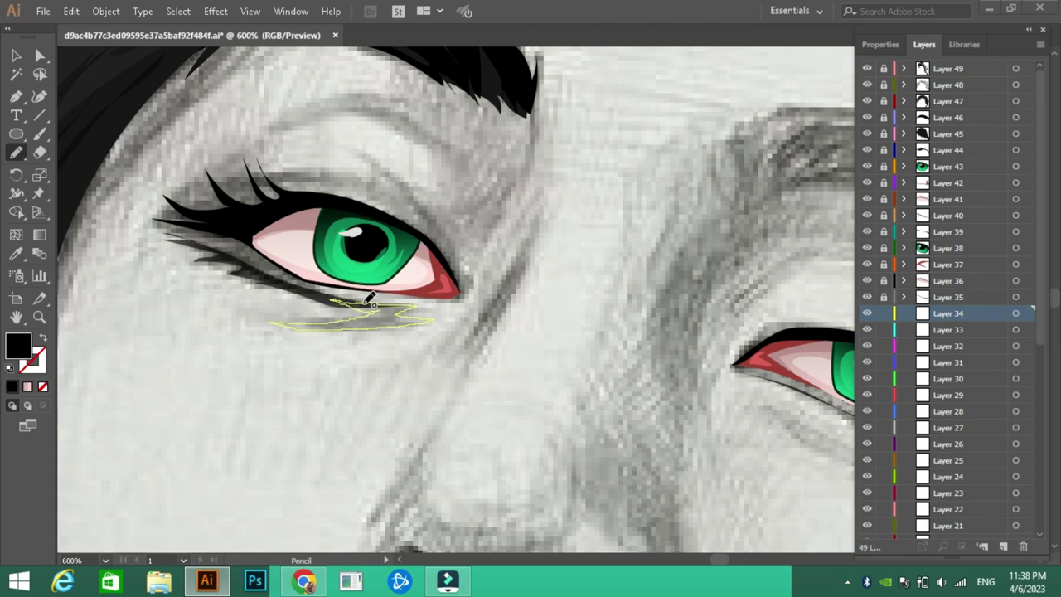
drag(371, 302, 373, 305)
Fill the under-eye mark with red-brown #994B39 and deselect it
double_click(22, 346)
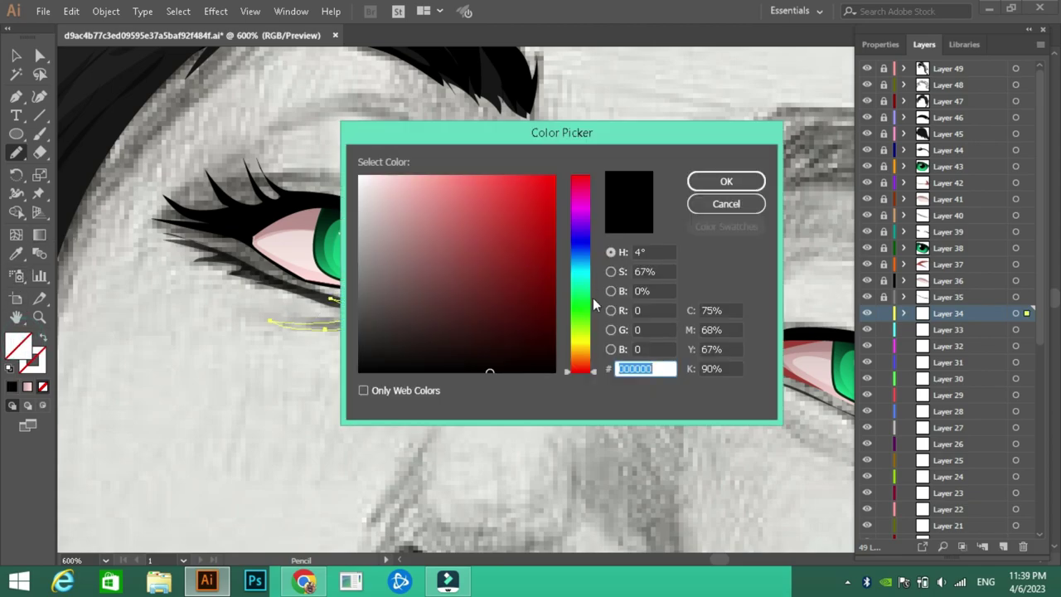
click(586, 369)
drag(588, 371, 588, 364)
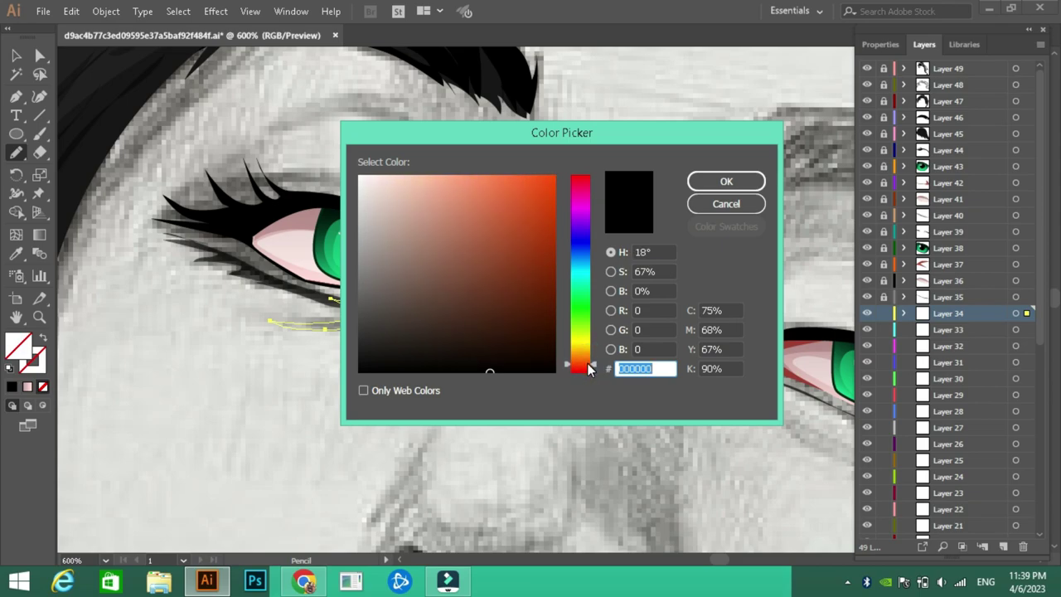
mouse_move(489, 235)
mouse_down()
mouse_move(464, 182)
mouse_move(474, 251)
mouse_up()
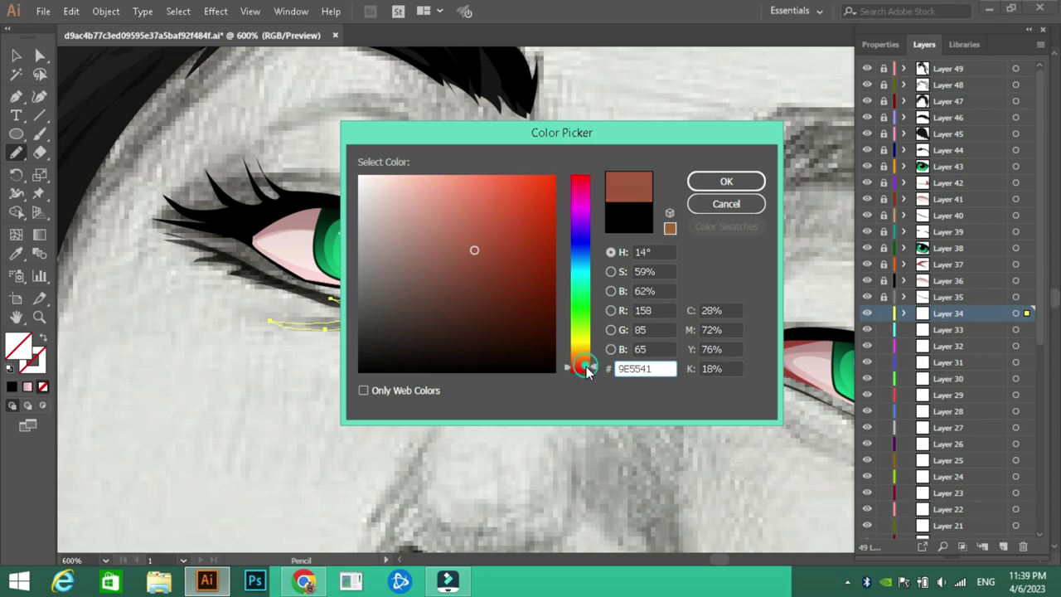
drag(585, 369, 584, 371)
click(478, 252)
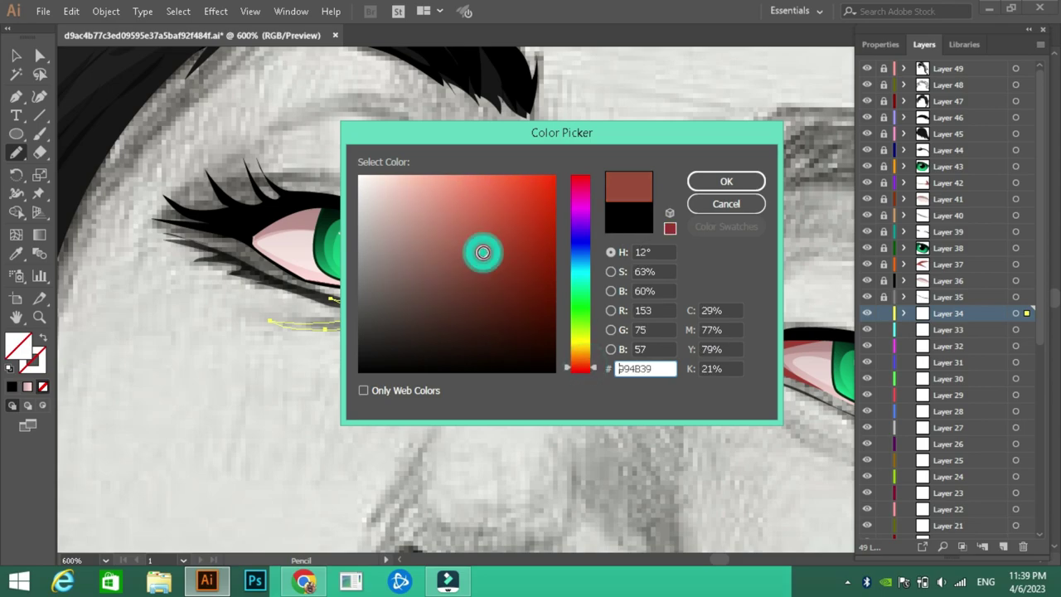
click(713, 181)
key(ctrl+shift+a)
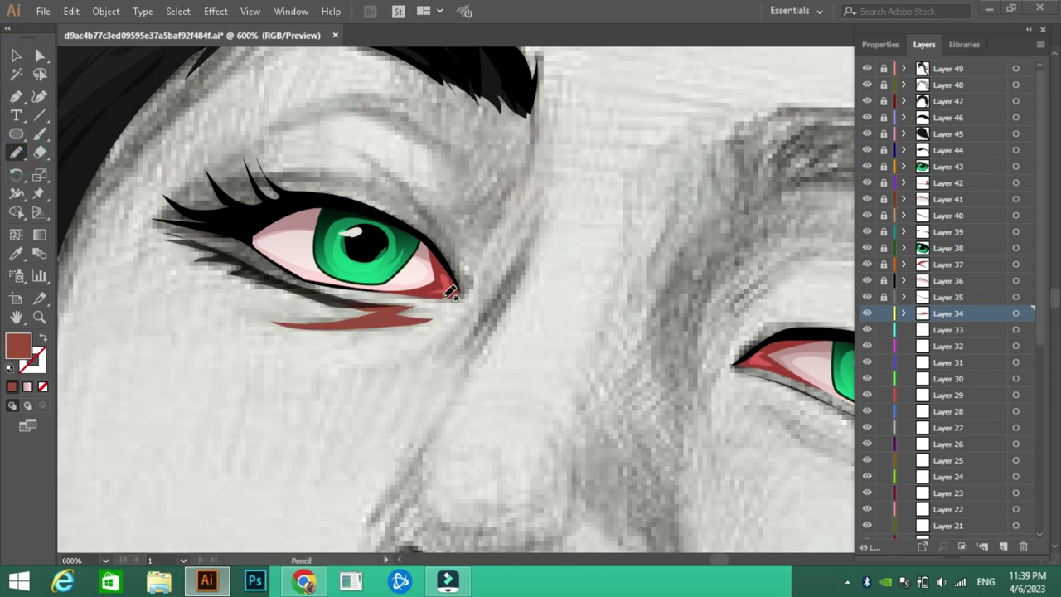
Trace a red-brown eyeshadow shape above the eye, then make Layer 33 active
mouse_move(447, 296)
mouse_down()
mouse_move(469, 300)
mouse_move(433, 216)
mouse_up()
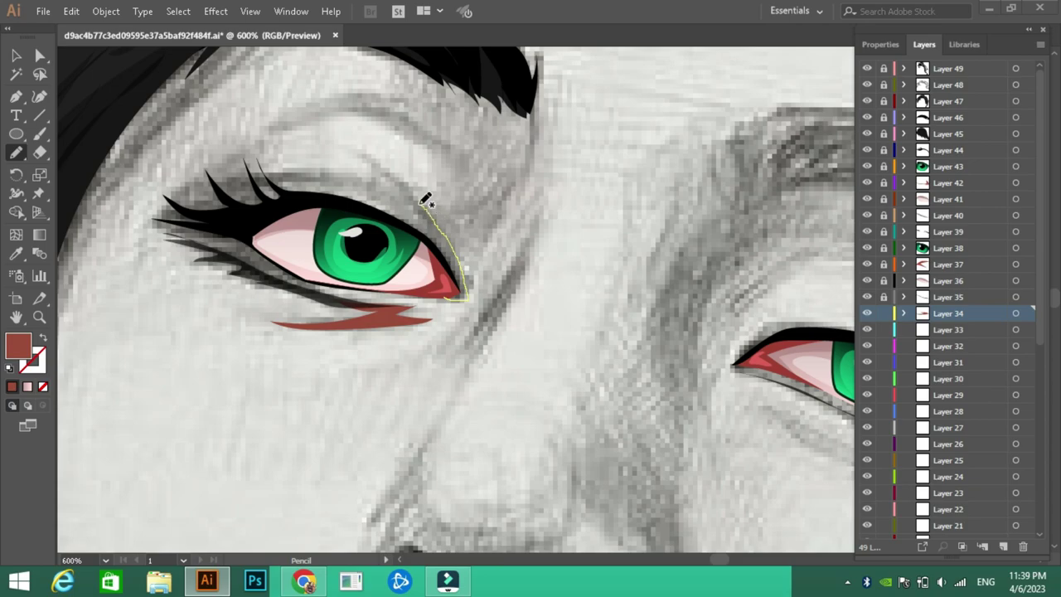
mouse_move(305, 169)
mouse_down()
mouse_move(234, 178)
mouse_move(214, 211)
mouse_up()
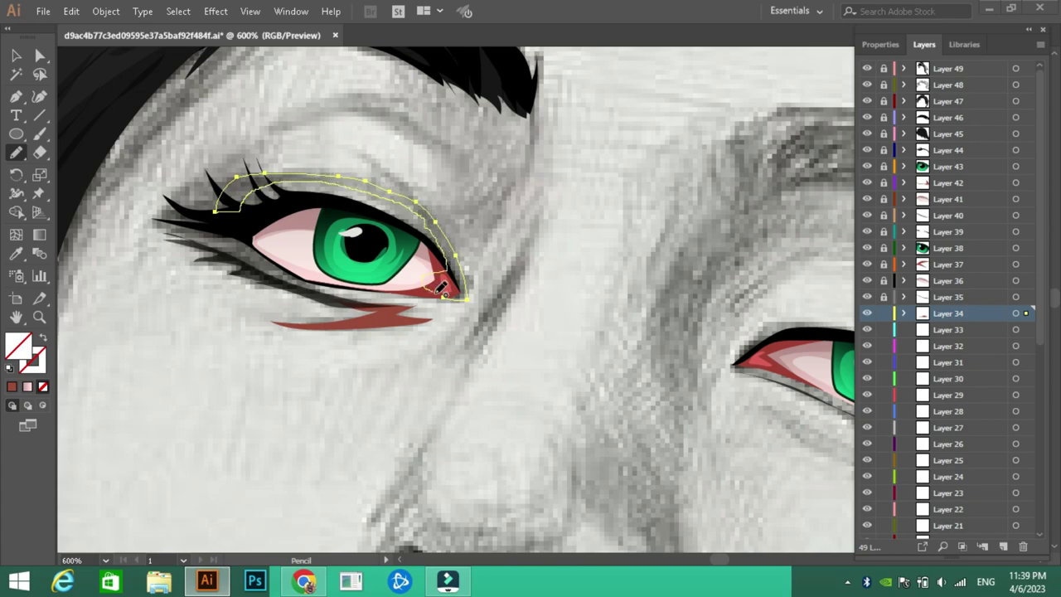
key(F6)
click(465, 304)
click(654, 158)
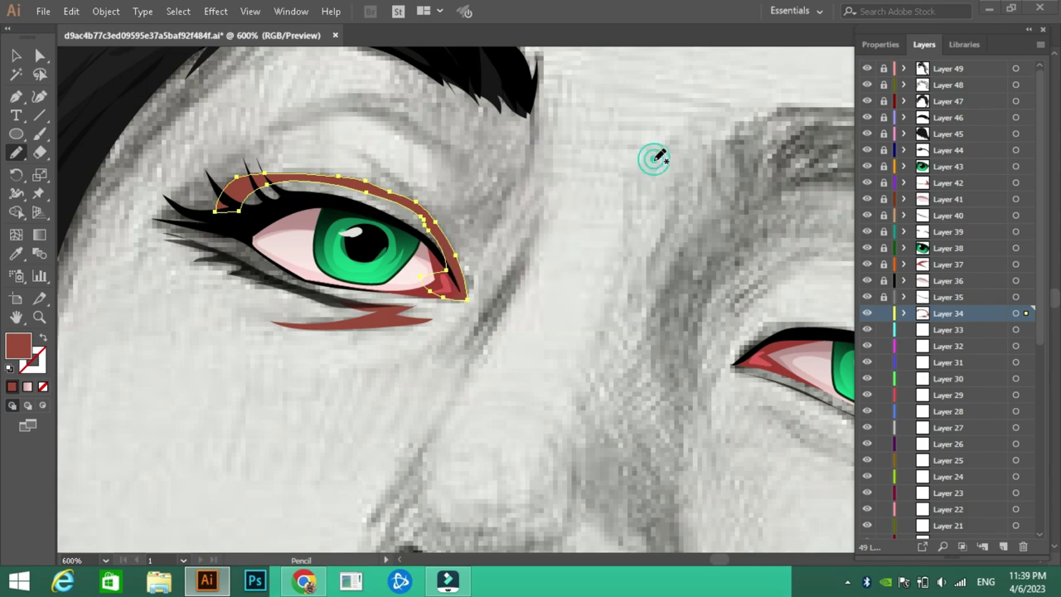
click(942, 330)
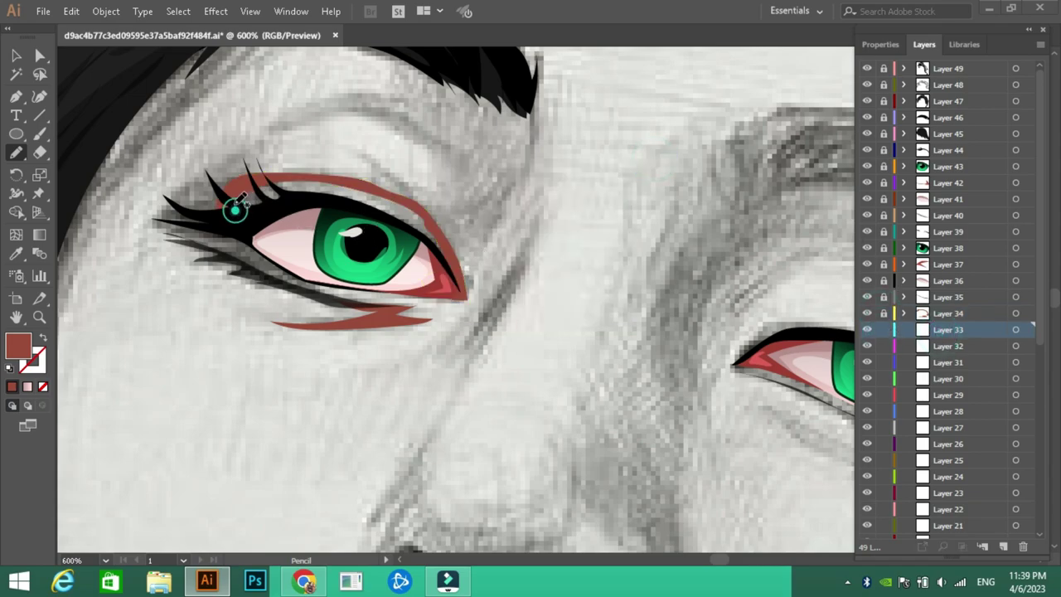
Trace an upper-eyelid shape on Layer 33 and give it a brighter red-brown fill
drag(236, 207, 364, 183)
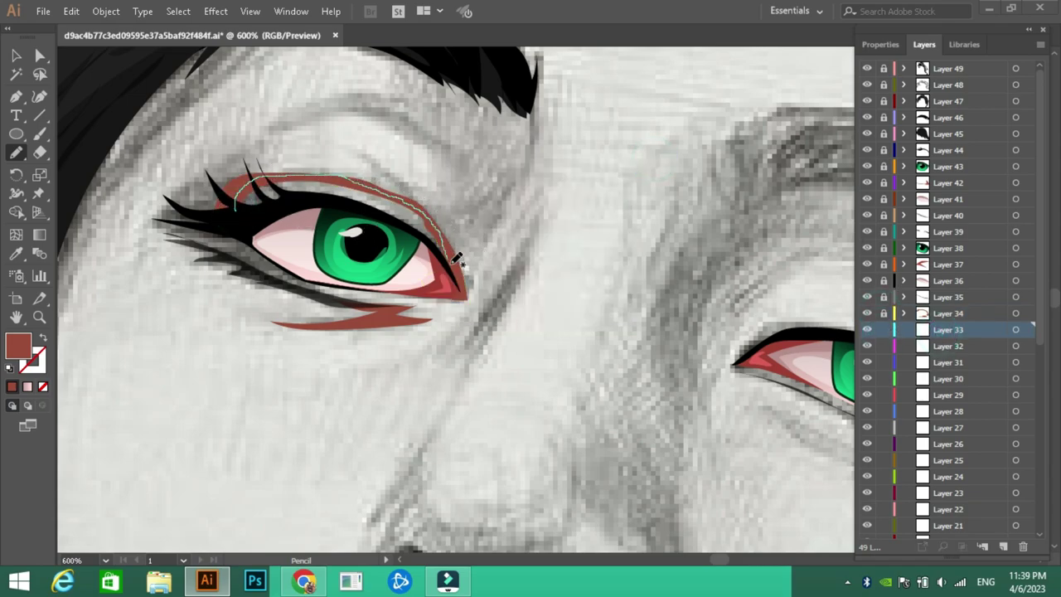
drag(421, 202, 461, 282)
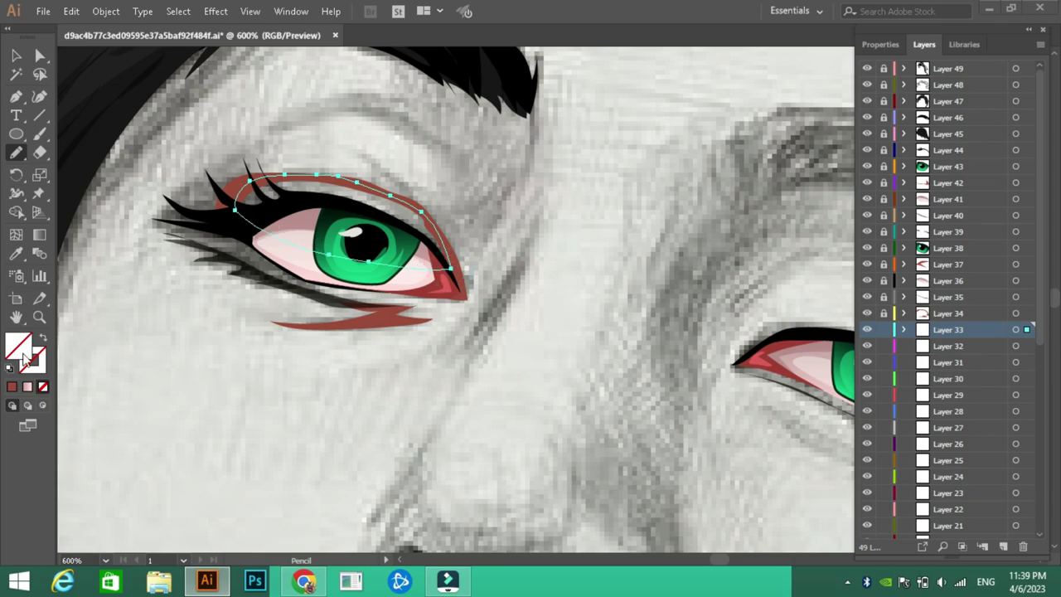
click(11, 387)
double_click(18, 345)
click(478, 217)
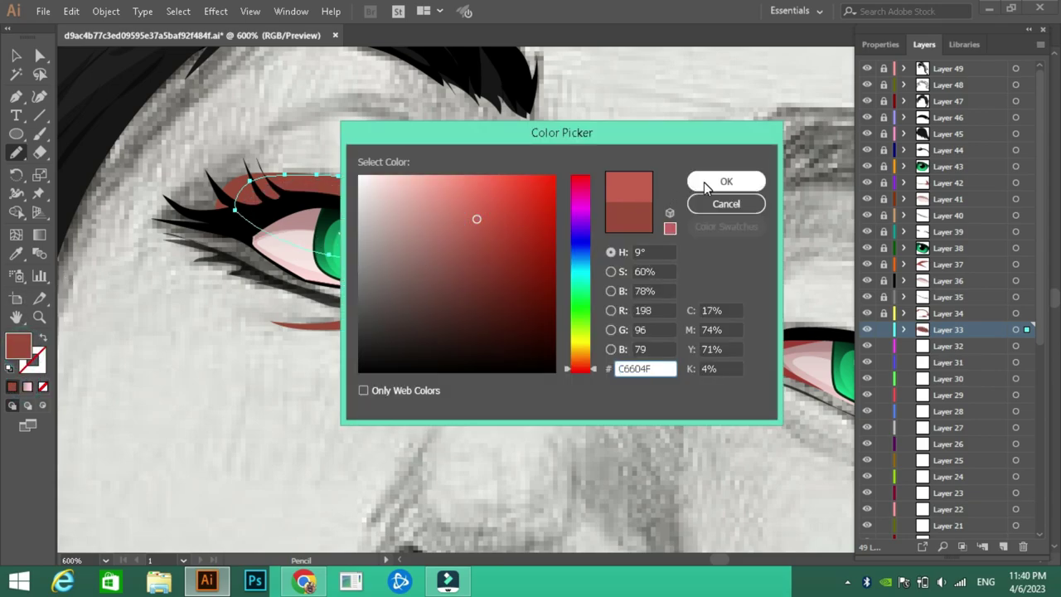
click(704, 181)
click(651, 161)
Fine-tune the upper-eyelid shape's fill to #C6604F
click(15, 56)
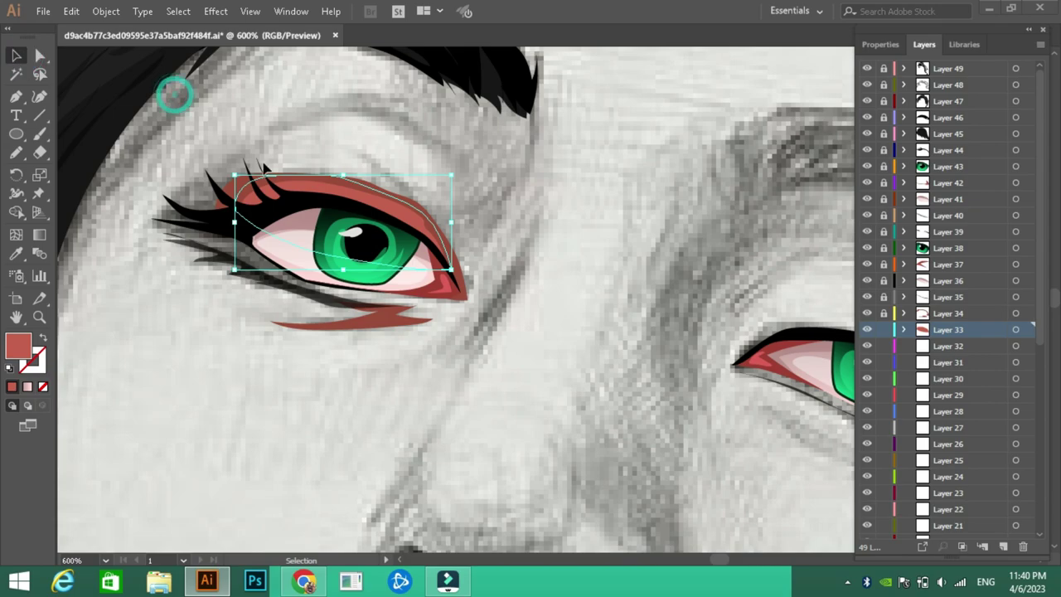
double_click(19, 345)
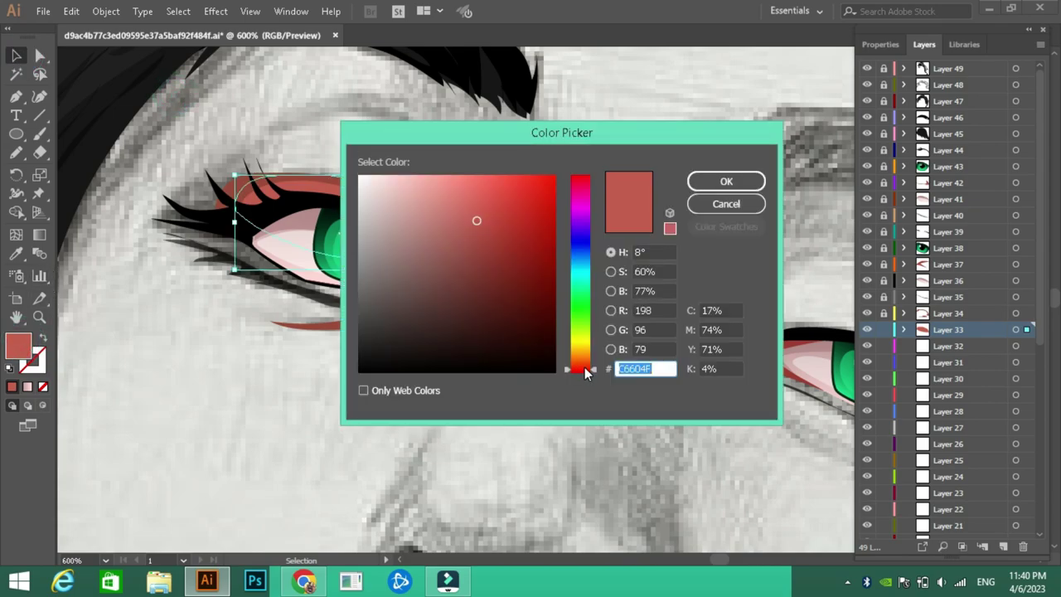
click(585, 367)
click(477, 213)
click(699, 182)
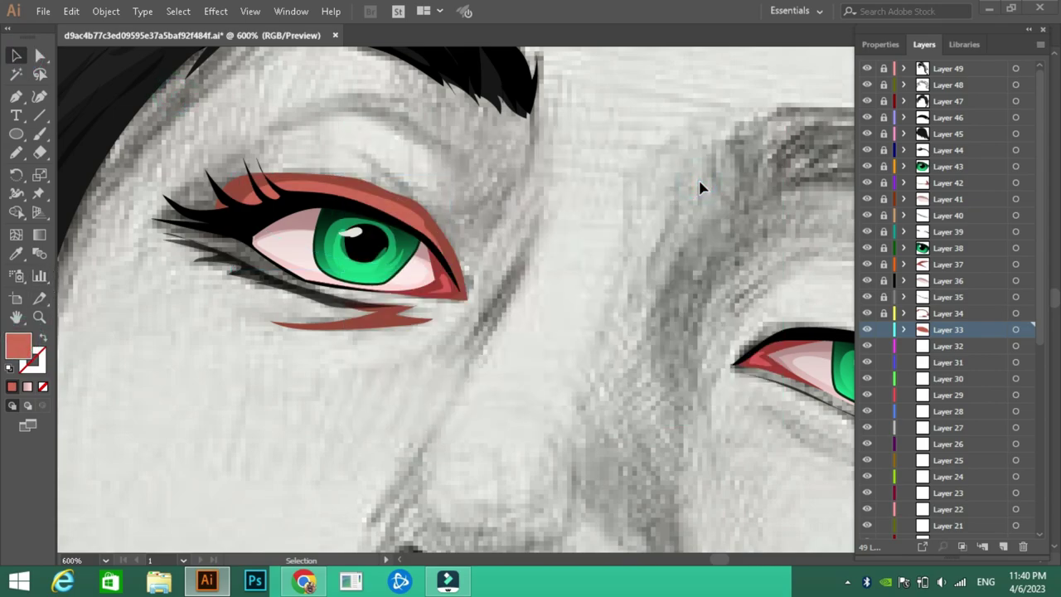
Trace a lower-lid shape on the left eye and fill it with the eyedropped eyelid red
drag(599, 229, 585, 229)
click(15, 153)
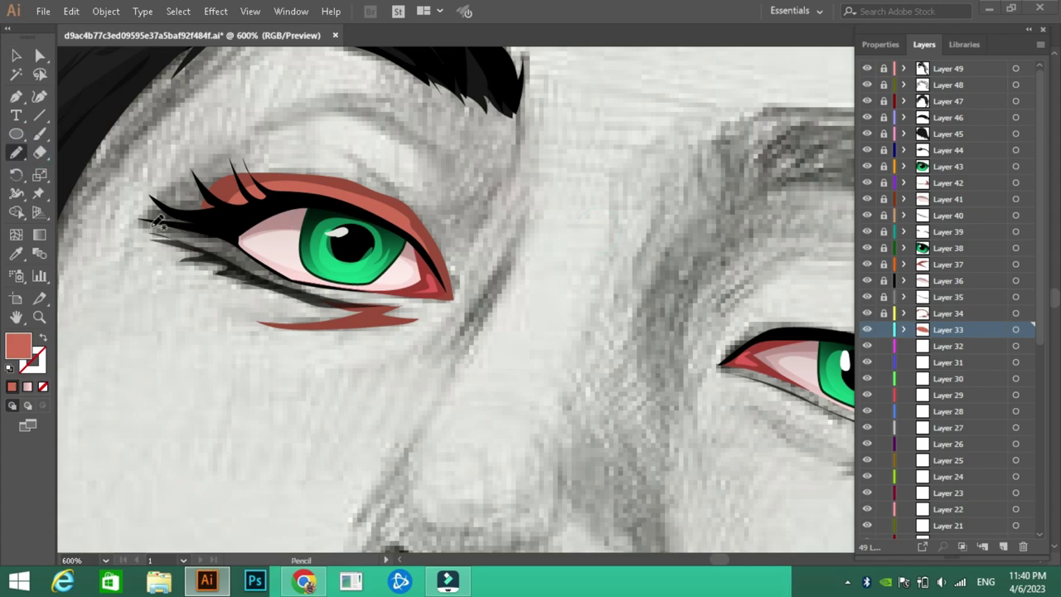
drag(138, 221, 313, 290)
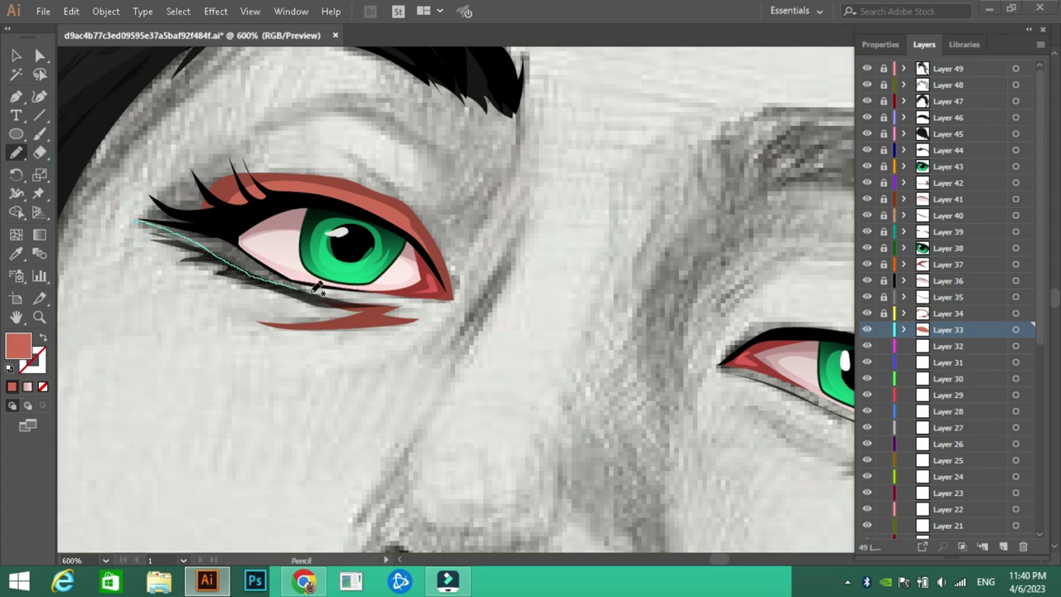
drag(394, 290, 257, 236)
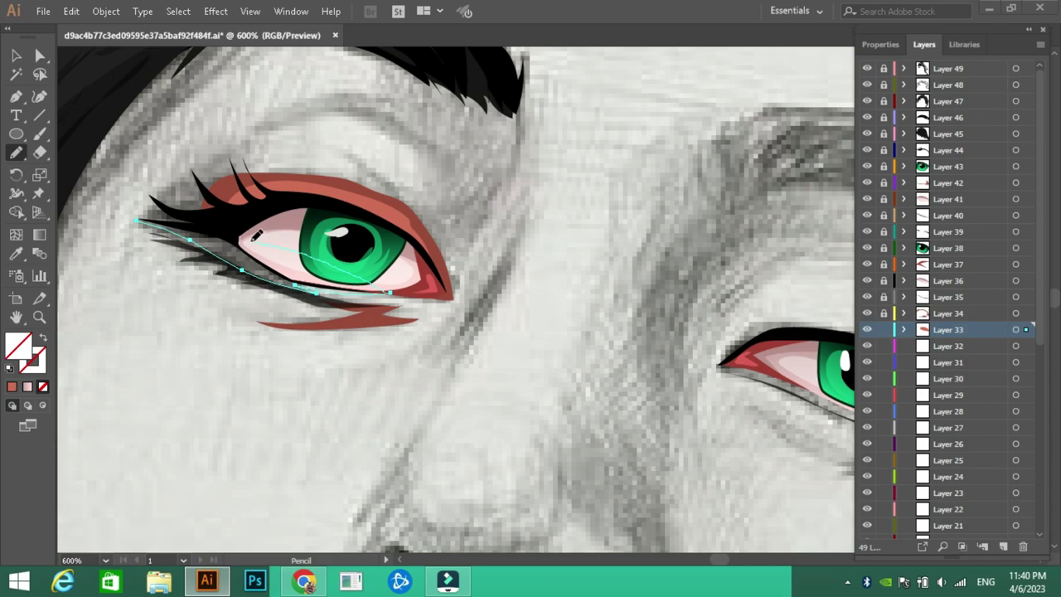
drag(160, 214, 138, 221)
key(i)
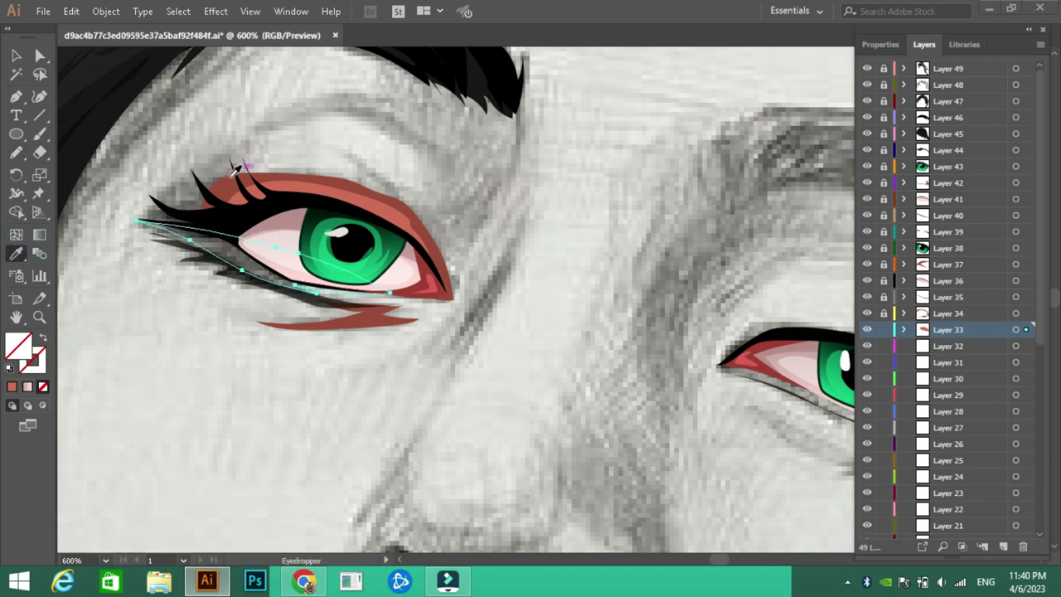
click(236, 176)
click(17, 56)
click(323, 104)
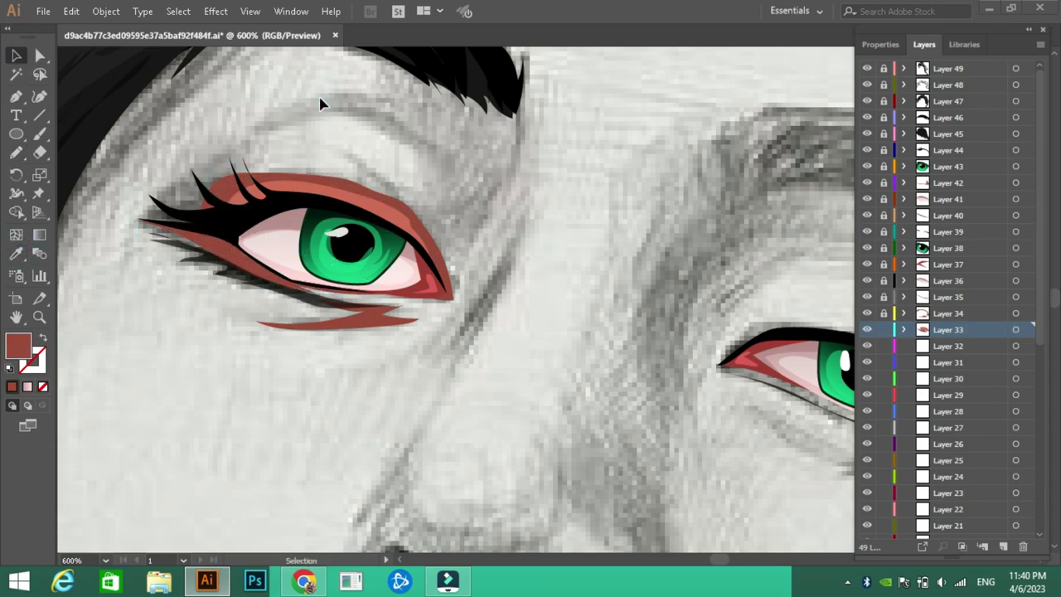
click(576, 261)
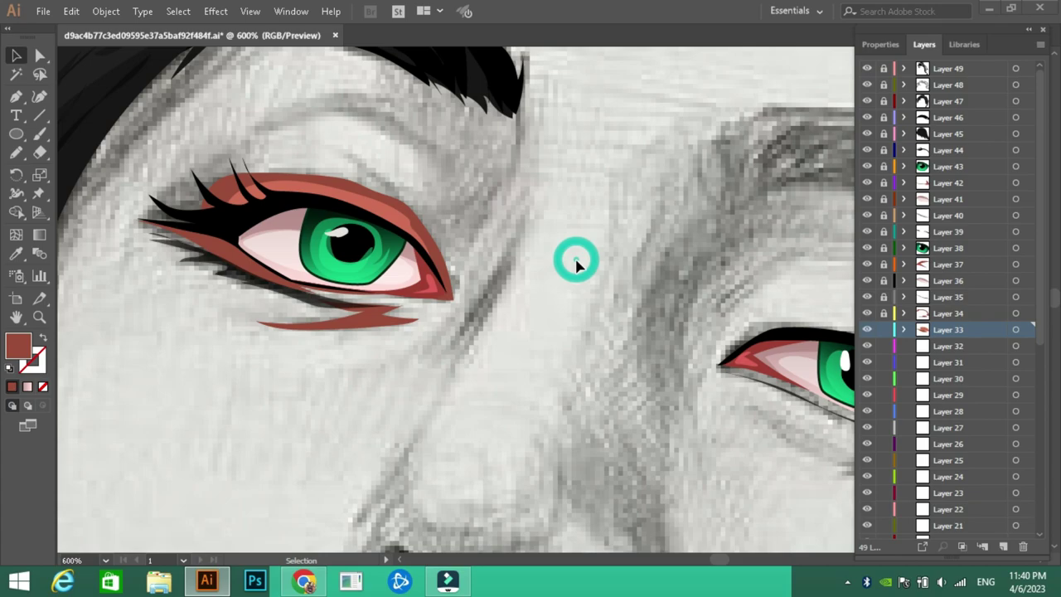
Pan to the other eye and trace a dark red shape along its upper eyelid
click(106, 561)
click(455, 407)
mouse_move(558, 426)
mouse_down()
mouse_move(204, 366)
mouse_move(157, 343)
mouse_up()
click(15, 152)
drag(302, 290, 338, 259)
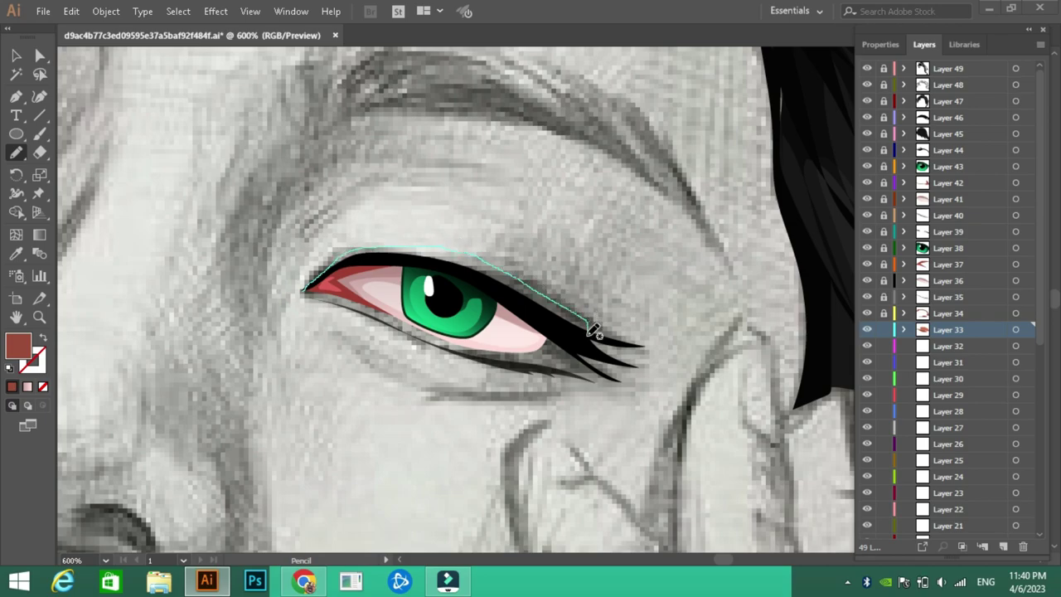
drag(504, 264, 585, 325)
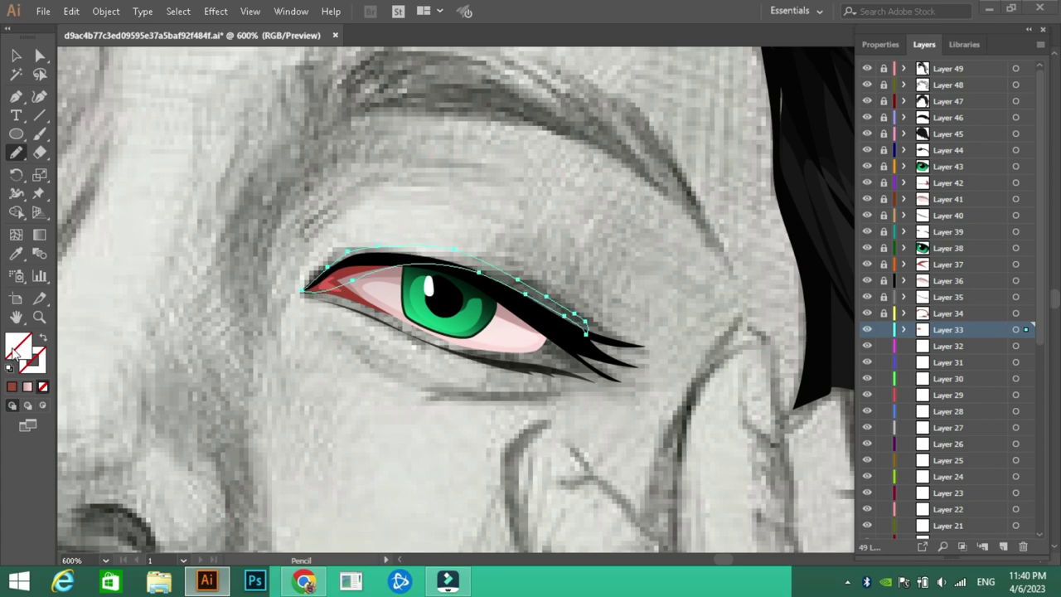
click(12, 387)
click(15, 55)
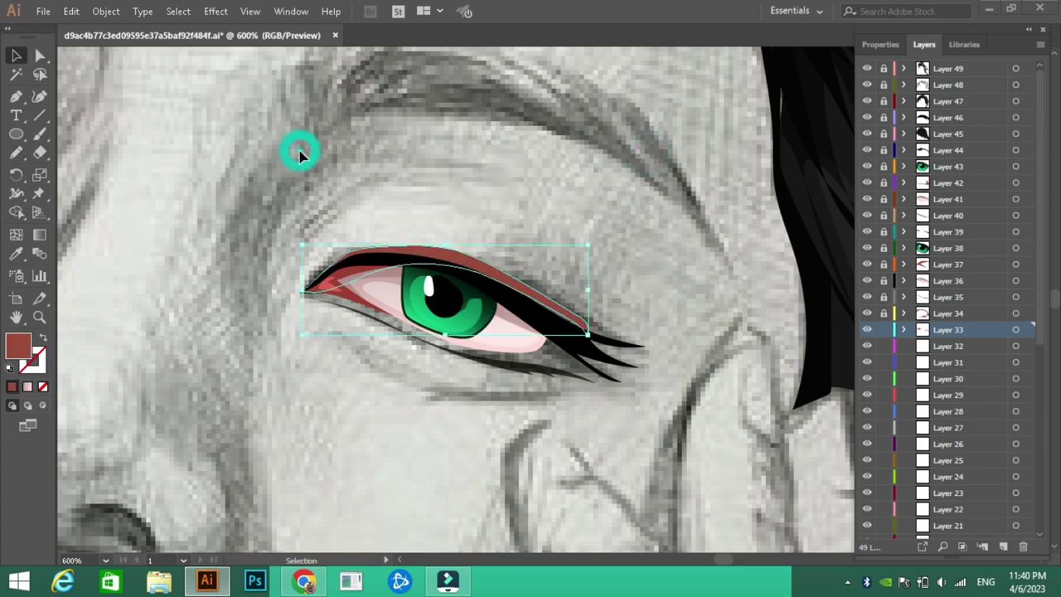
click(298, 153)
Trace the other eye's lower-eyelid shape and fill it with the sampled red-brown eyeshadow colour
click(15, 152)
scroll(481, 225, down, 3)
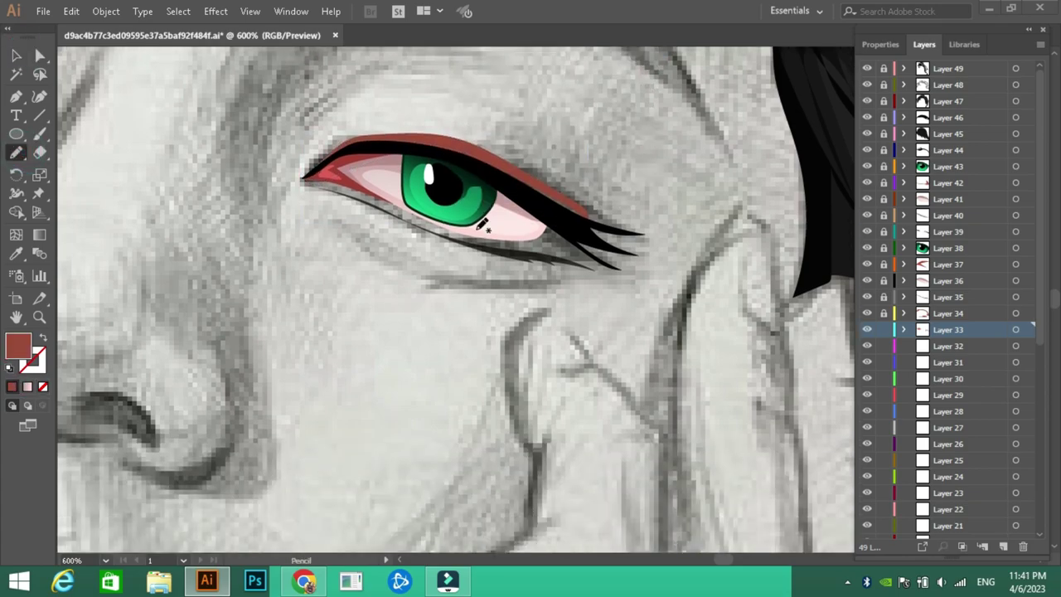
drag(311, 186, 517, 248)
drag(616, 264, 609, 264)
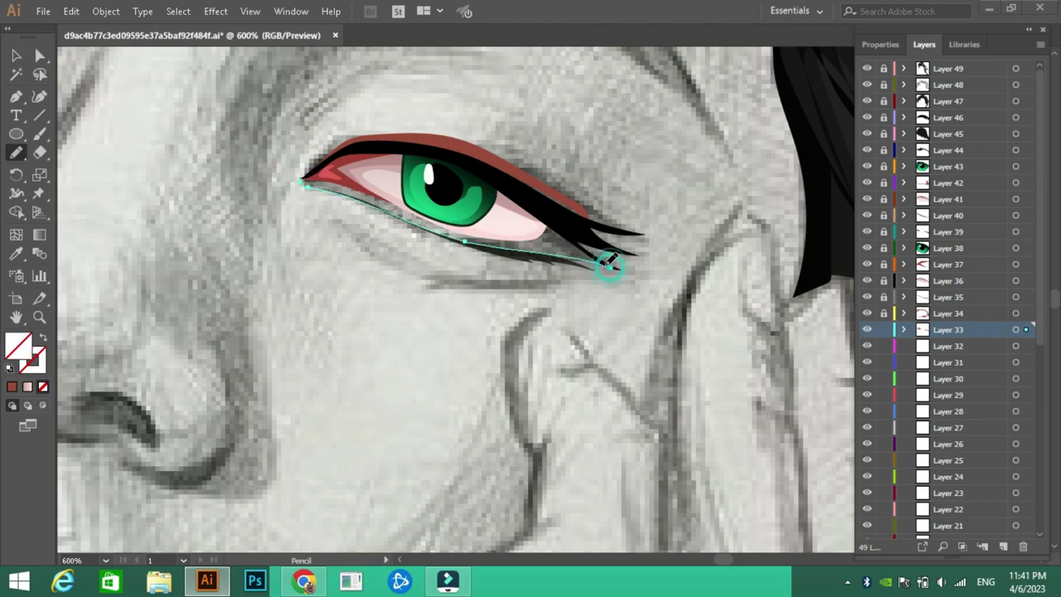
drag(550, 208, 306, 175)
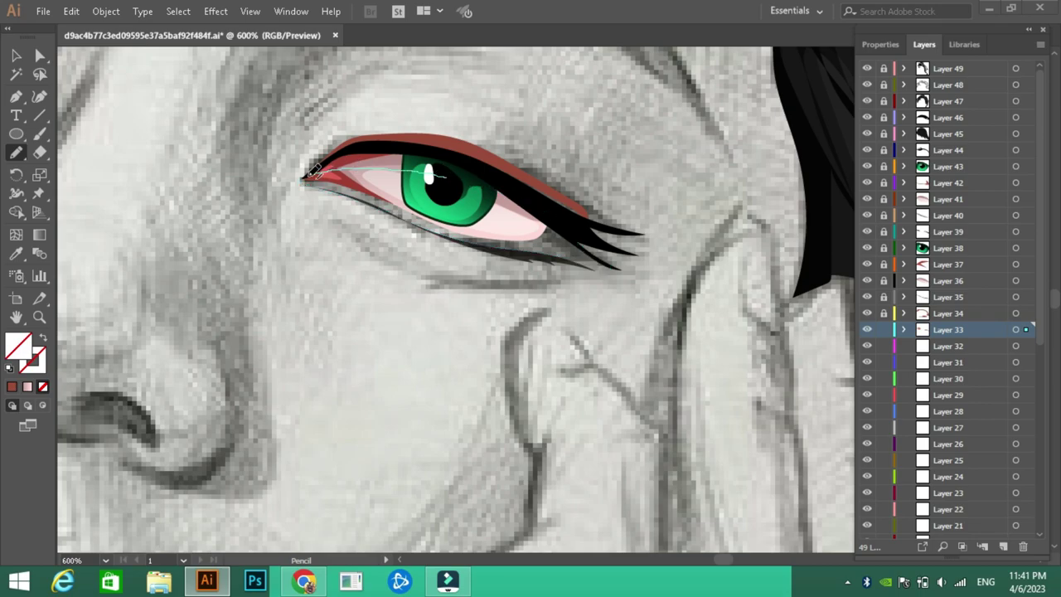
click(16, 253)
click(439, 132)
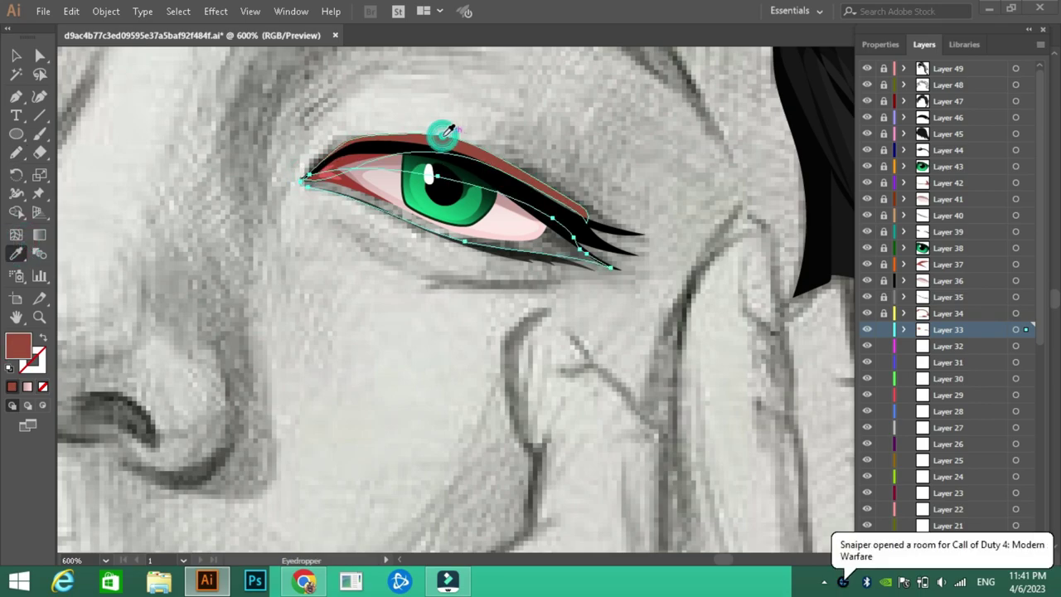
click(21, 54)
click(192, 164)
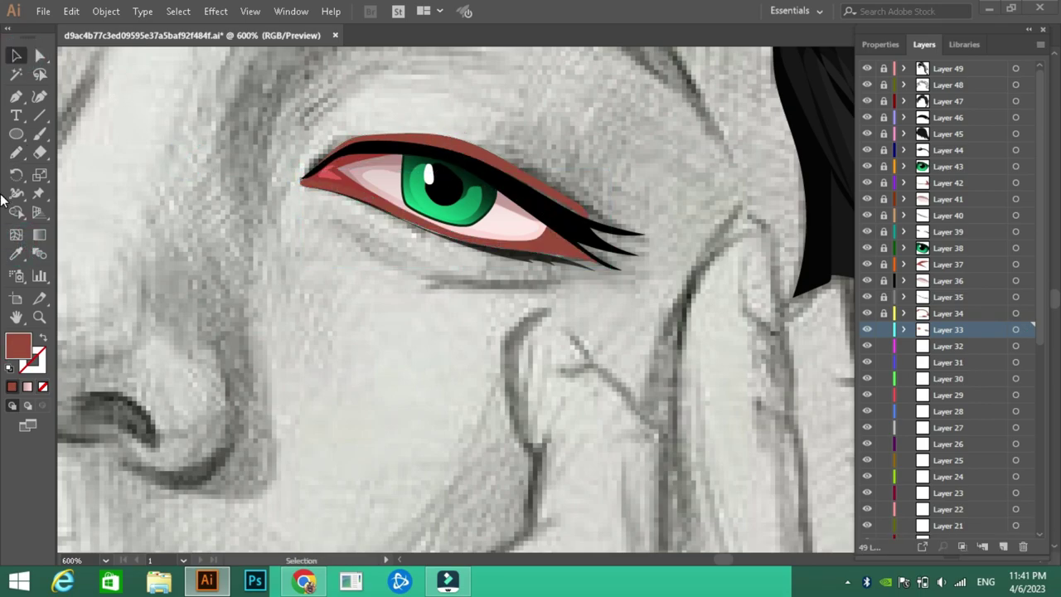
Pencil-draw a red-brown mark beneath the right-hand eye
click(18, 152)
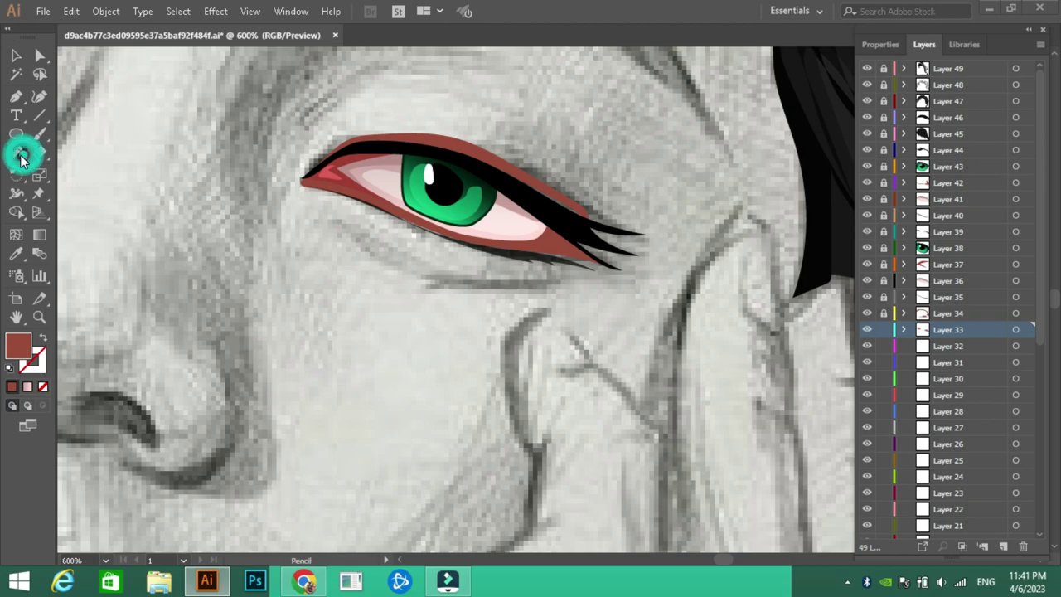
drag(560, 279, 467, 279)
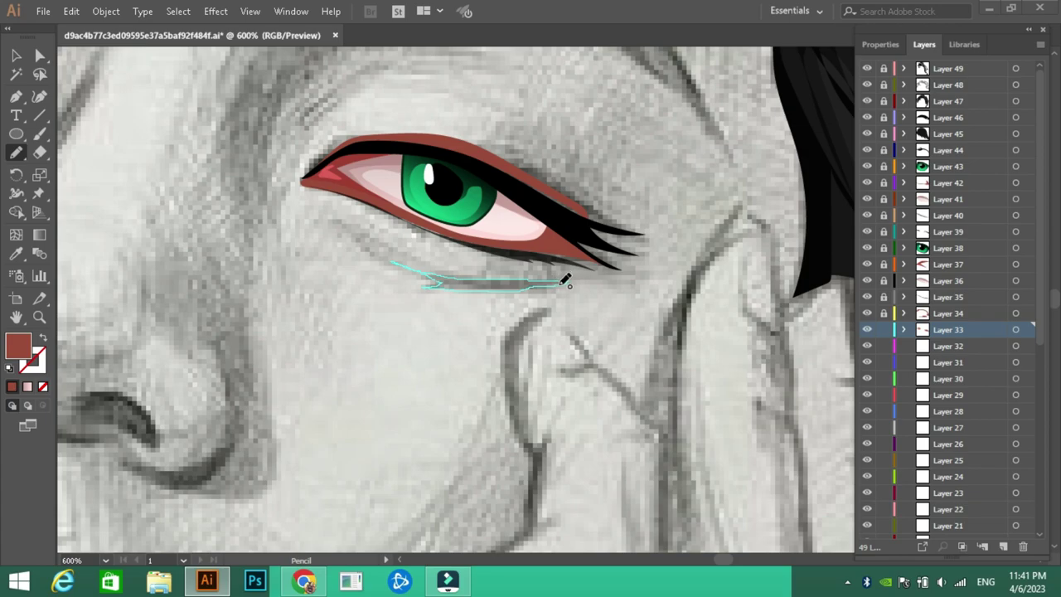
drag(564, 282, 566, 284)
click(12, 386)
click(663, 146)
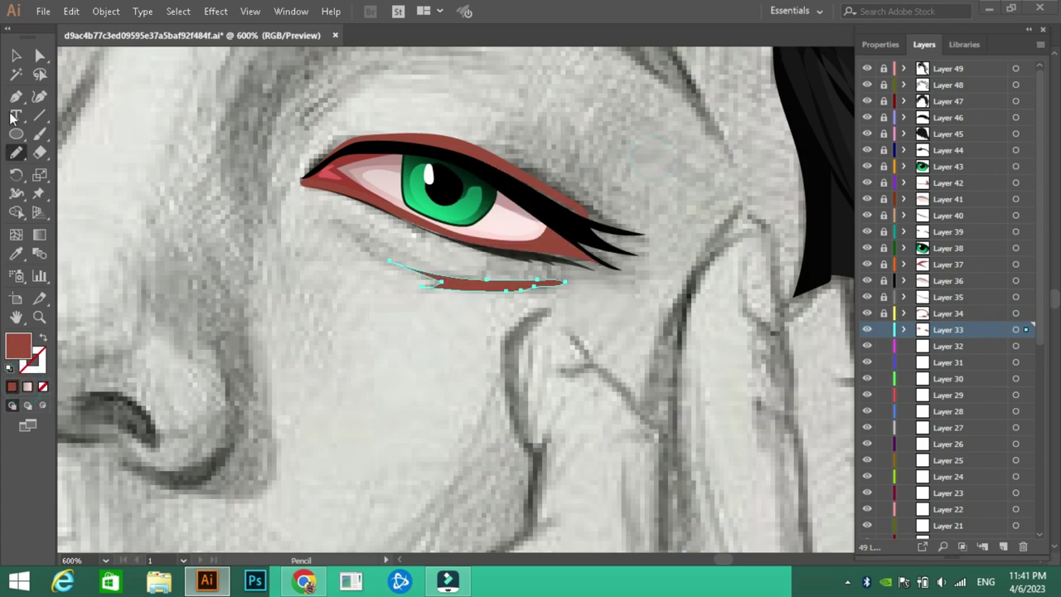
Change the upper eyeshadow shape's fill to a lighter red
click(16, 54)
drag(290, 181, 362, 240)
click(880, 44)
click(964, 259)
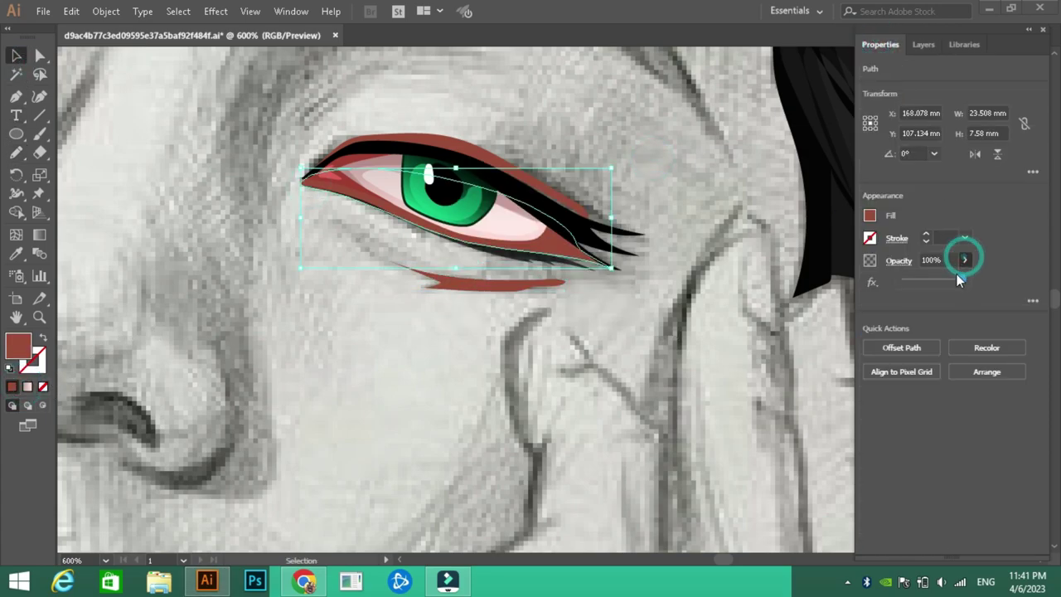
double_click(19, 345)
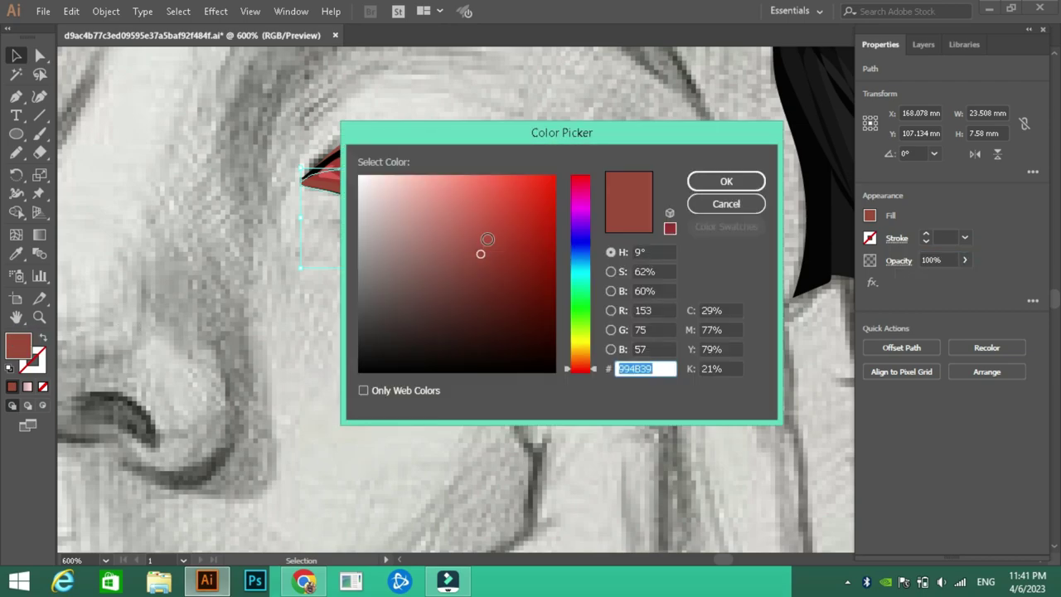
click(703, 181)
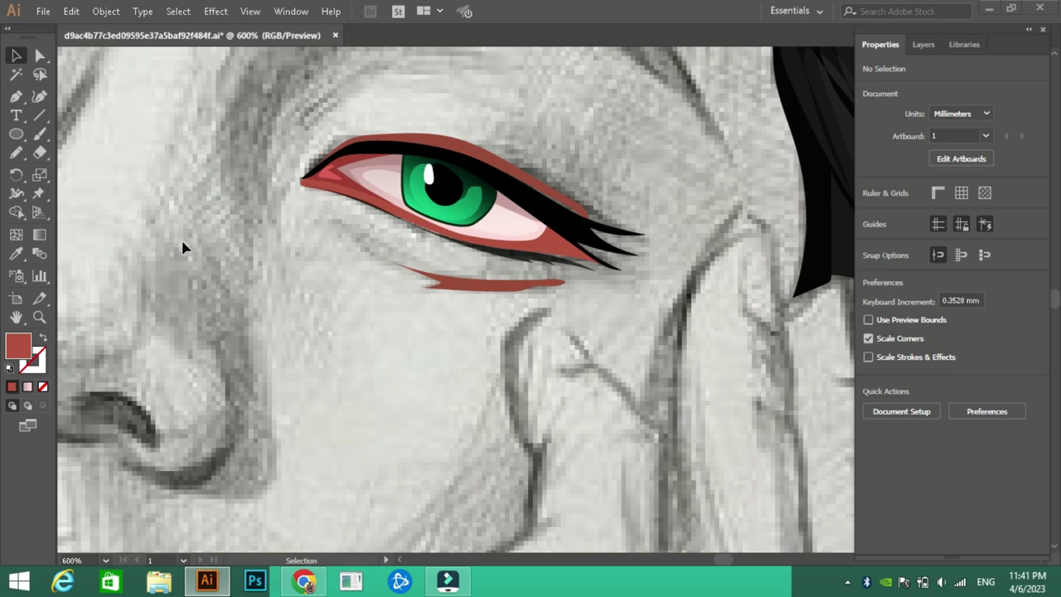
double_click(18, 344)
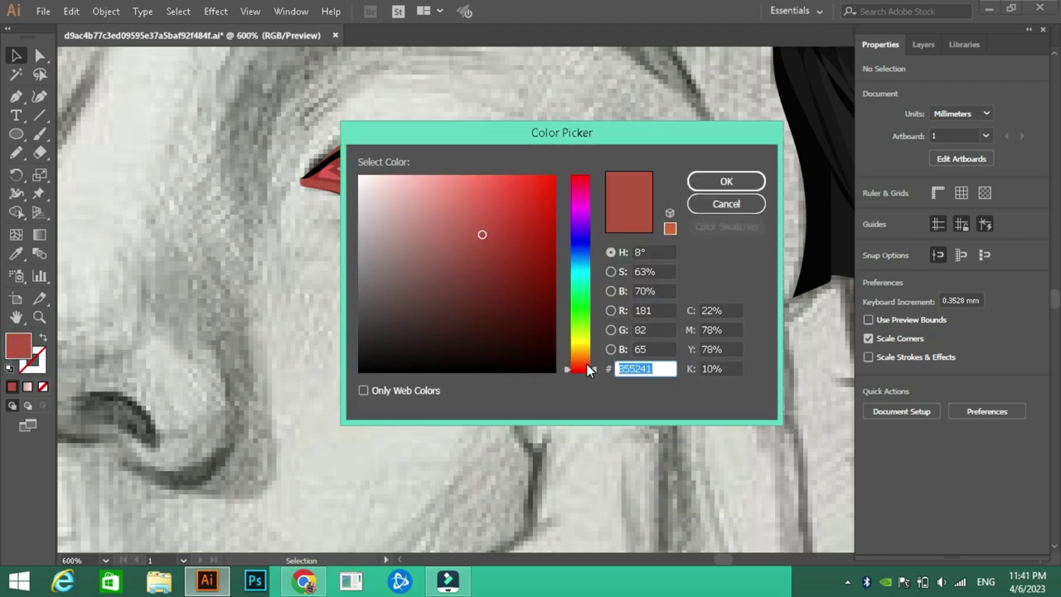
click(481, 232)
click(726, 181)
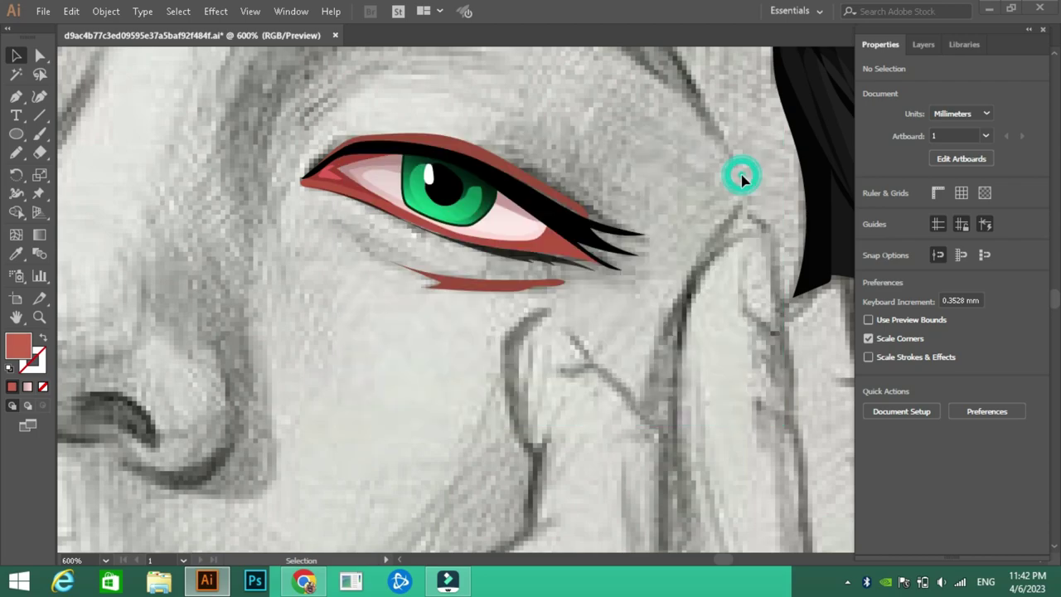
Lighten the lower-eyelid shape's red and make Layer 32 the active layer
click(452, 236)
double_click(18, 345)
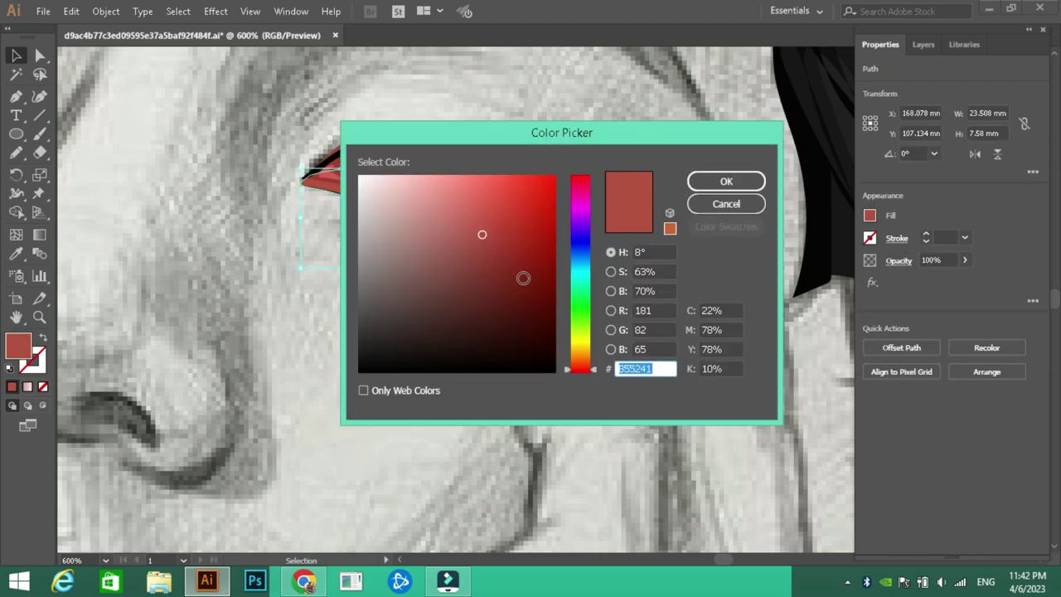
click(585, 365)
click(479, 213)
click(699, 185)
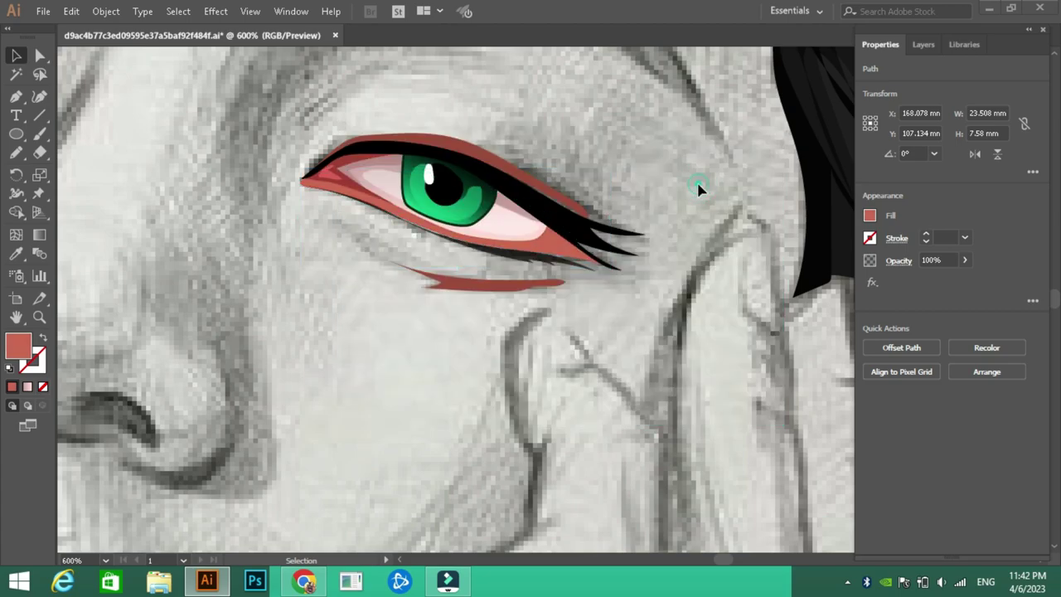
click(921, 44)
click(990, 342)
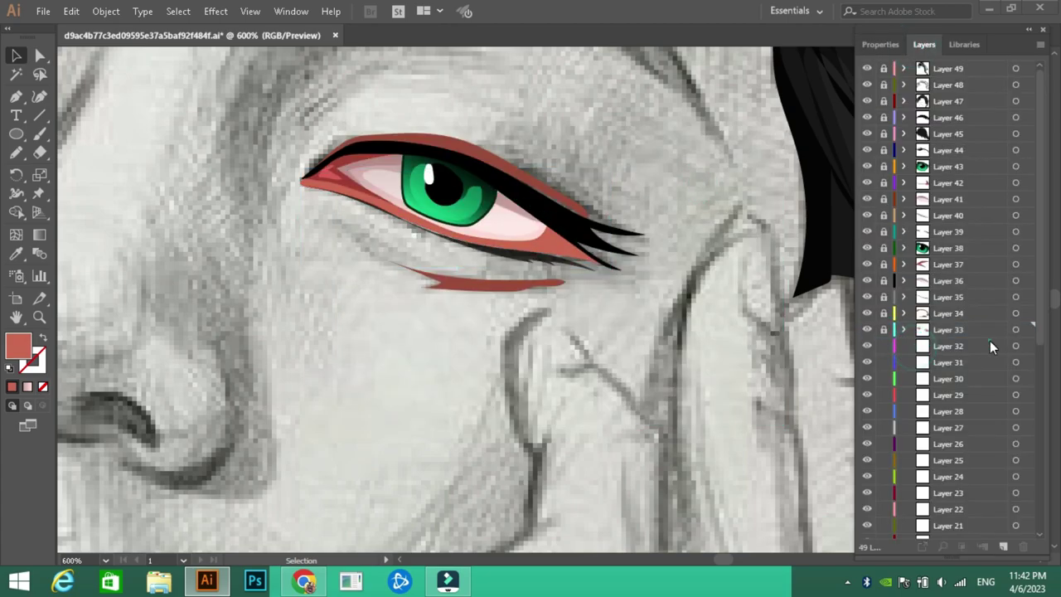
scroll(414, 99, down, 2)
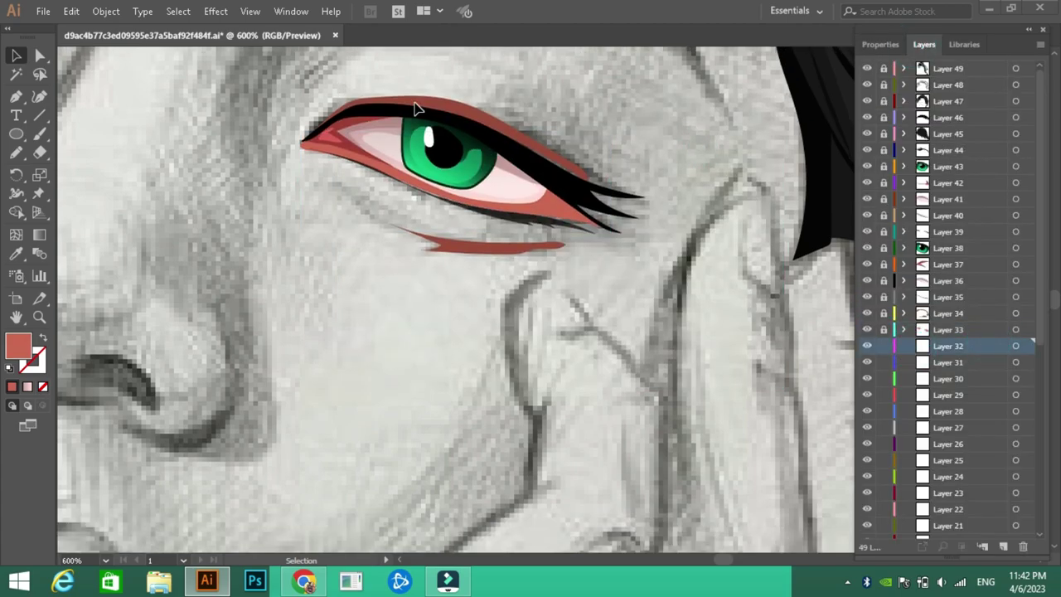
Zoom to 400% and draw another mark under the left eye with the Pencil
click(105, 559)
click(116, 282)
drag(255, 207, 528, 281)
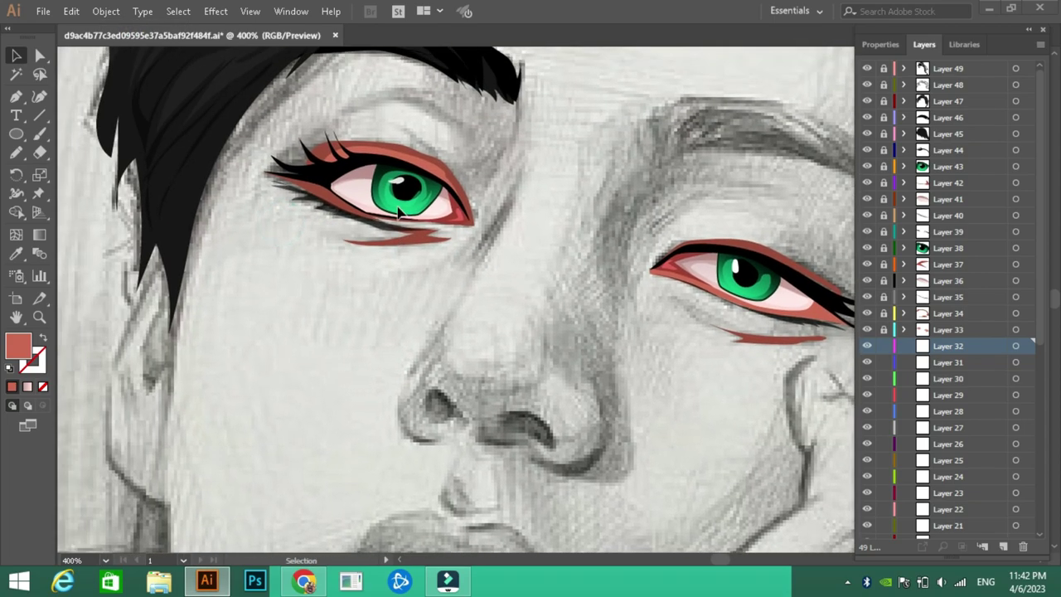
click(15, 152)
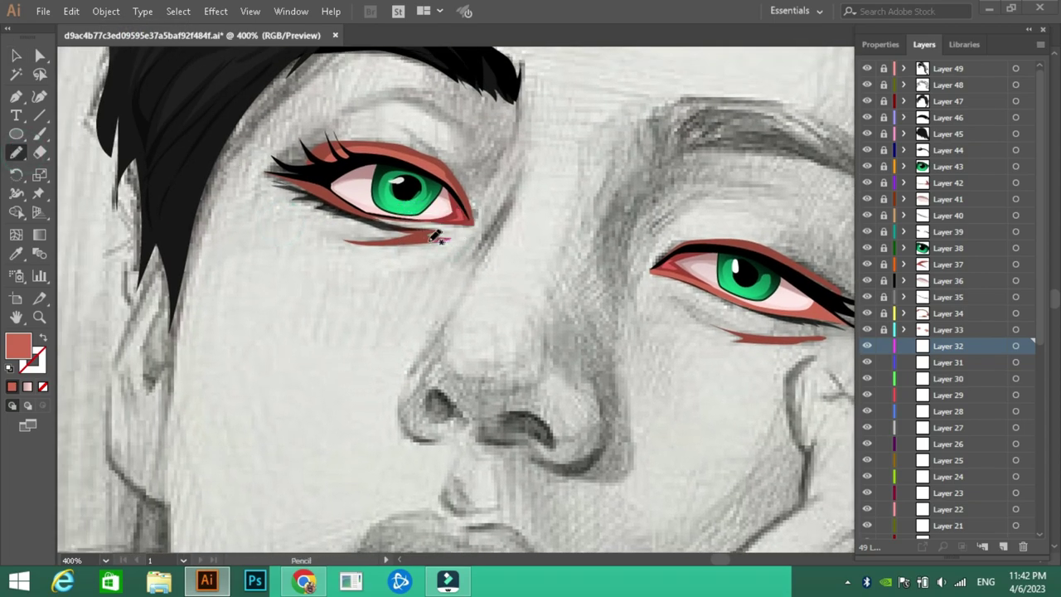
drag(345, 236, 346, 236)
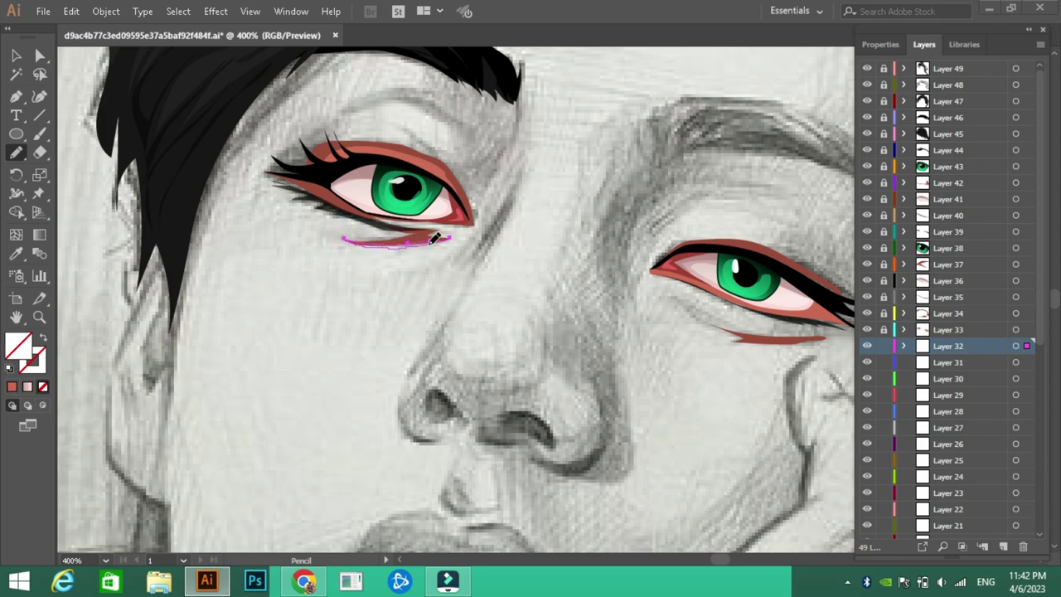
Fill the under-eye mark with the hair's black, then reselect the mark
key(i)
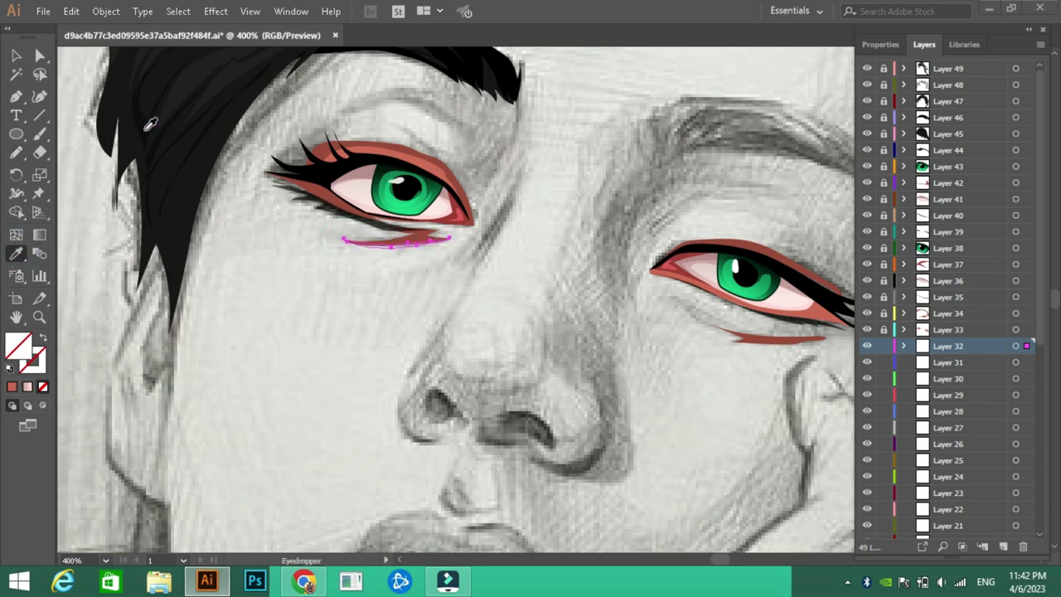
click(150, 125)
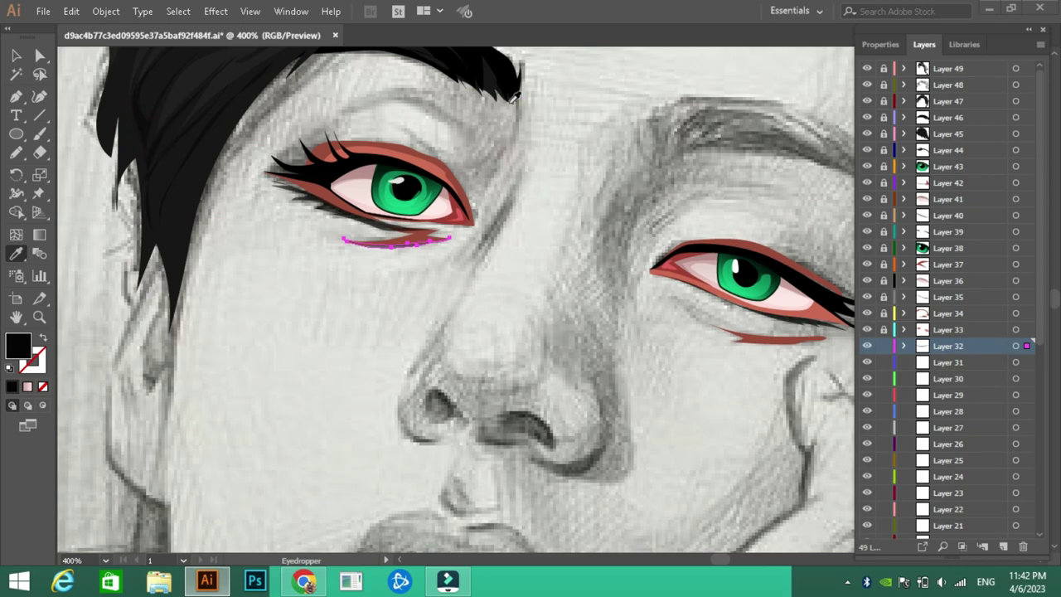
key(v)
click(313, 296)
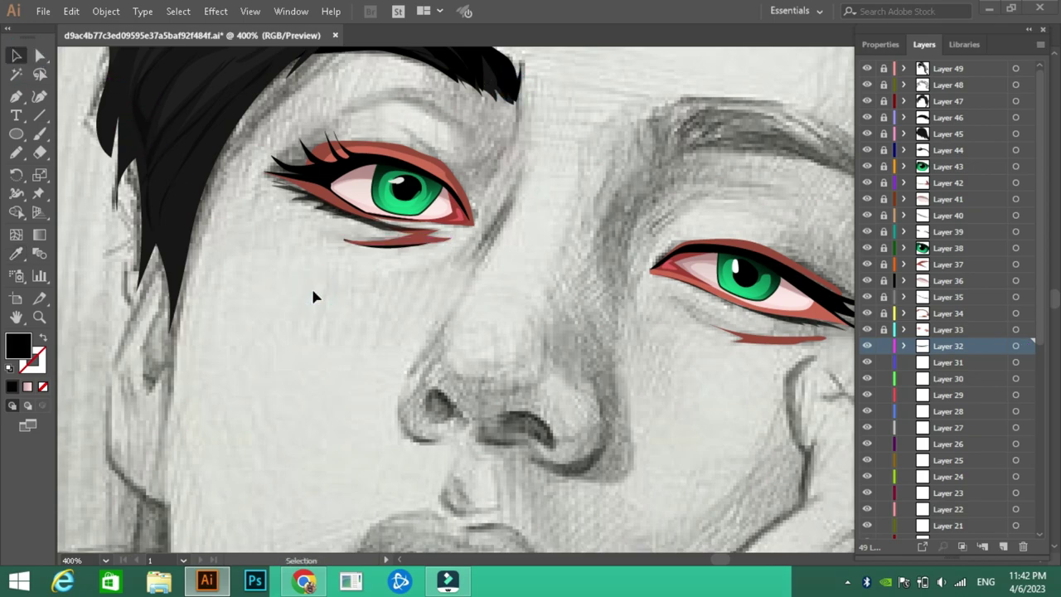
drag(745, 390, 592, 440)
click(267, 304)
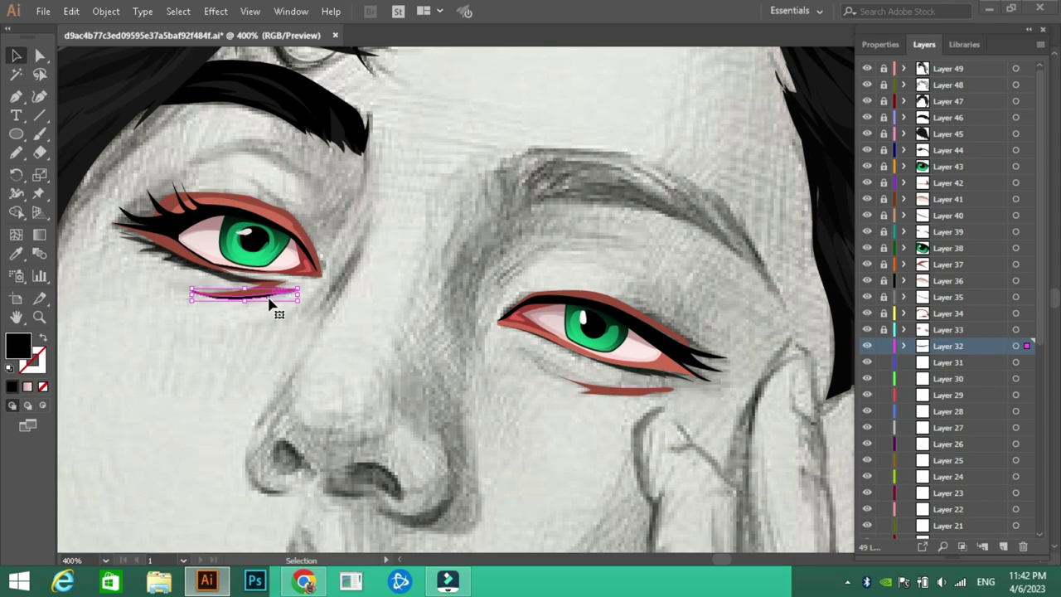
Eyedropper the eyelid's reddish-brown onto the under-eye mark and set its opacity to 63%
key(i)
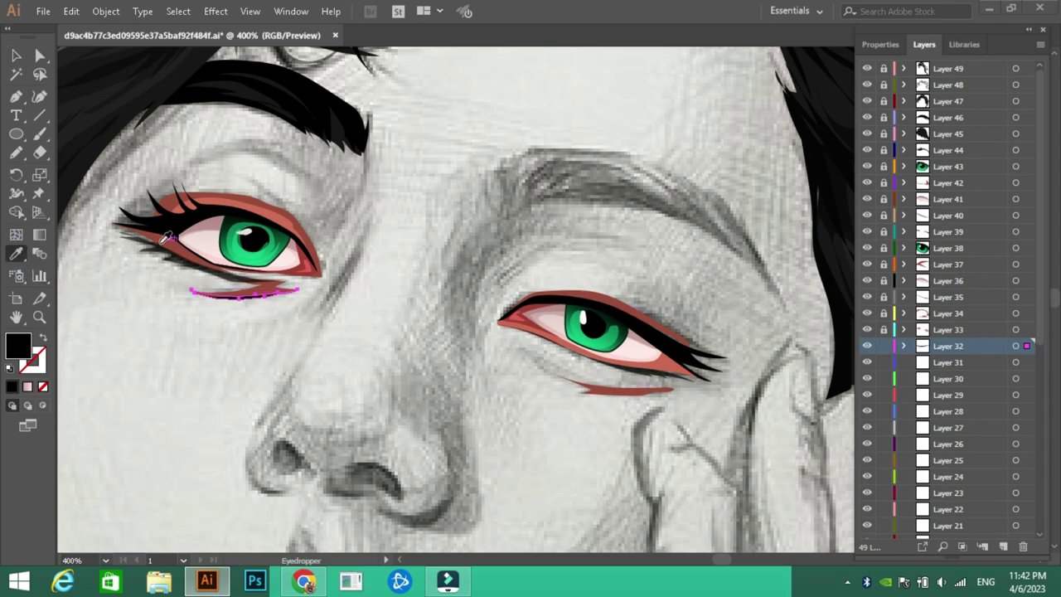
click(171, 241)
click(881, 44)
click(965, 260)
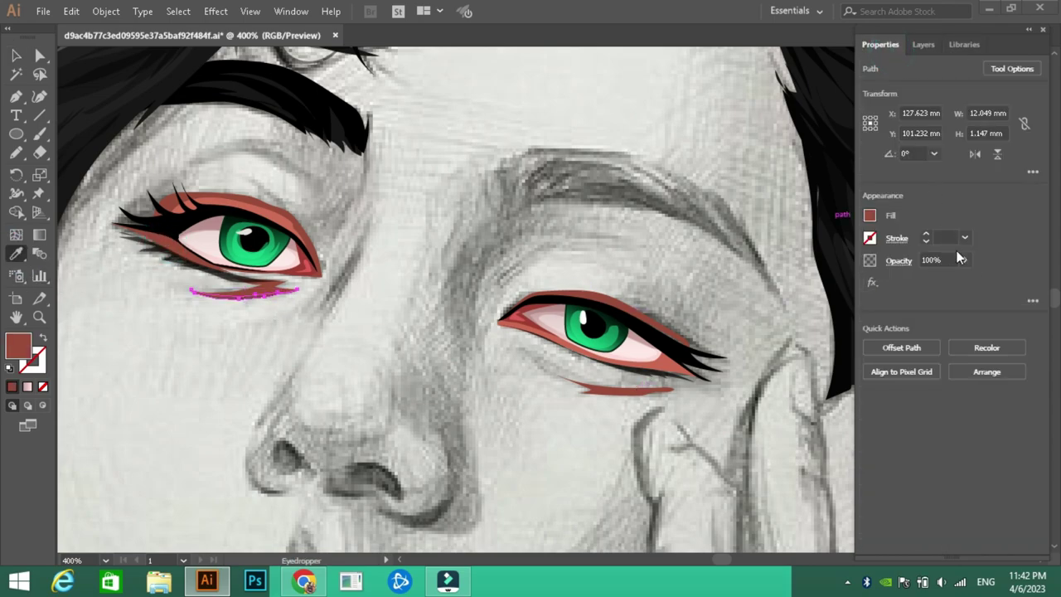
click(941, 277)
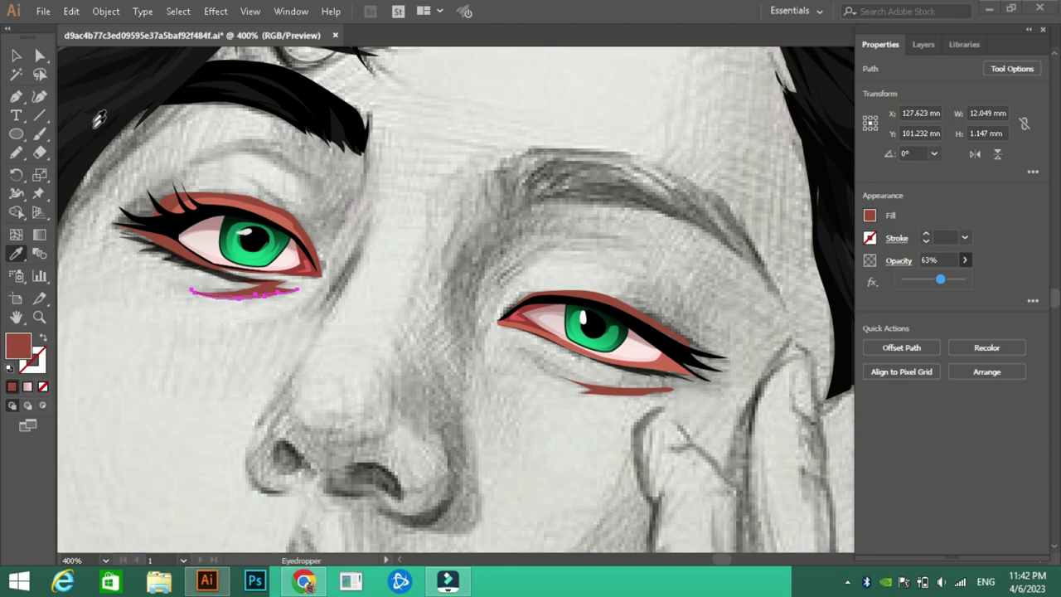
click(449, 178)
click(15, 153)
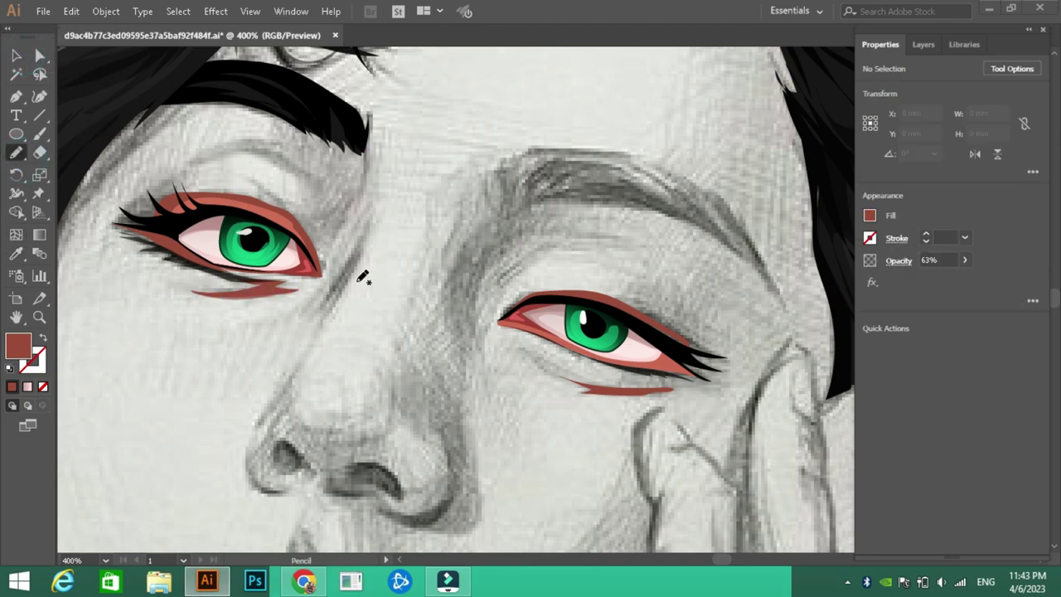
click(105, 560)
click(124, 549)
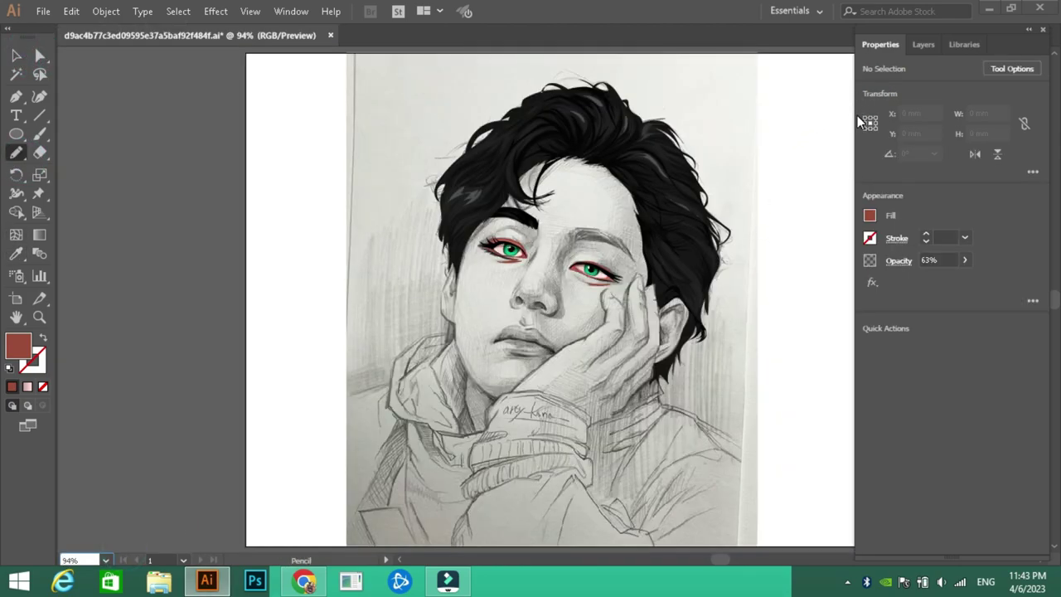
Zoom to 800% and pencil-trace the top outline of the right eyebrow
click(105, 561)
click(147, 243)
mouse_move(640, 198)
mouse_down()
mouse_move(327, 358)
mouse_move(425, 415)
mouse_up()
click(920, 45)
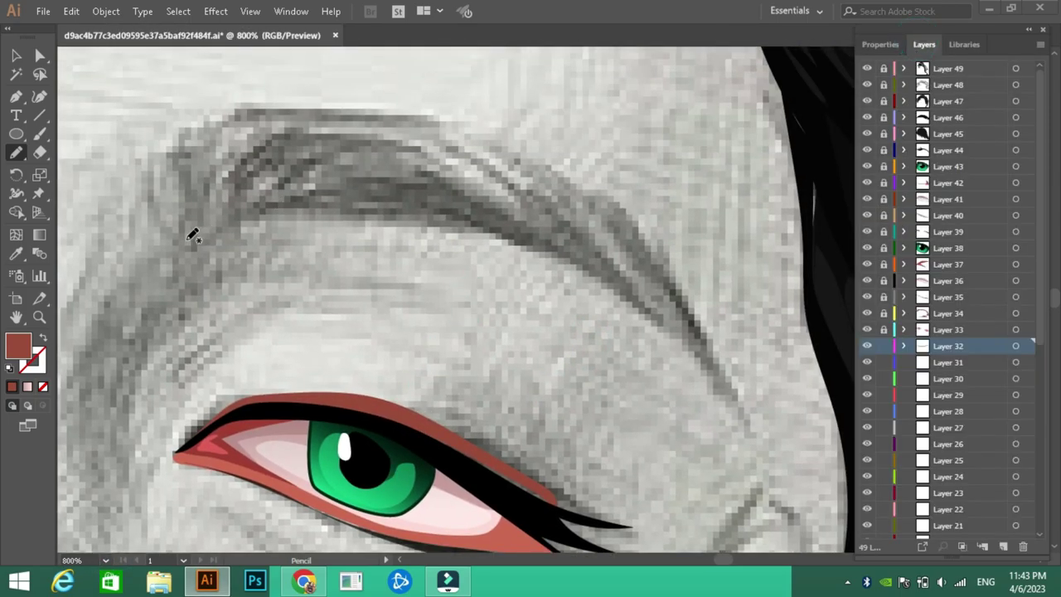
mouse_move(190, 245)
mouse_down()
mouse_move(153, 169)
mouse_move(165, 207)
mouse_up()
drag(213, 124, 439, 121)
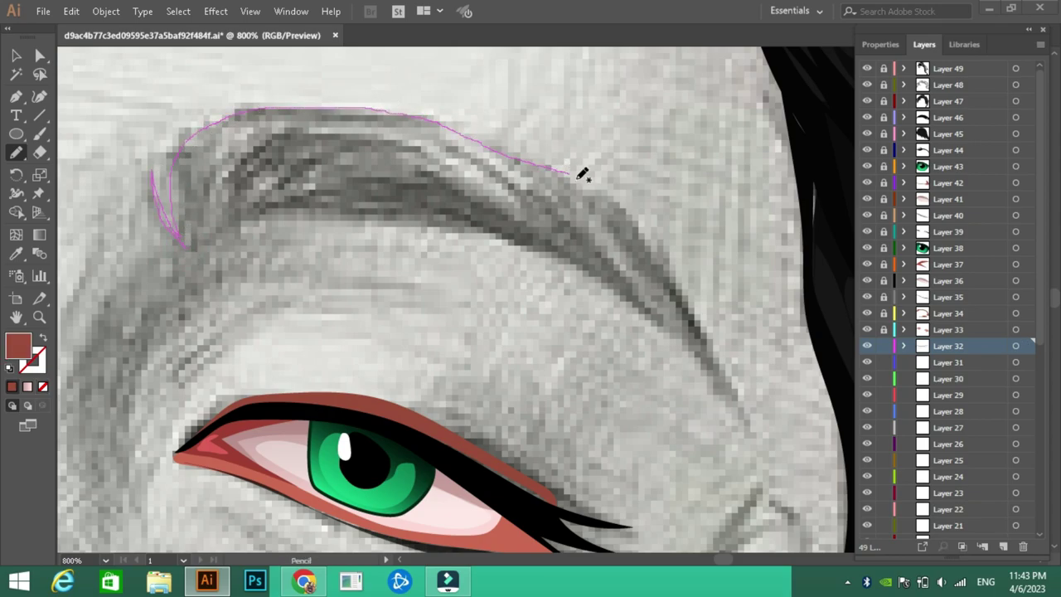
drag(581, 174, 659, 237)
drag(757, 412, 768, 410)
Complete the eyebrow's underside with the Pen tool and close the outline
click(16, 95)
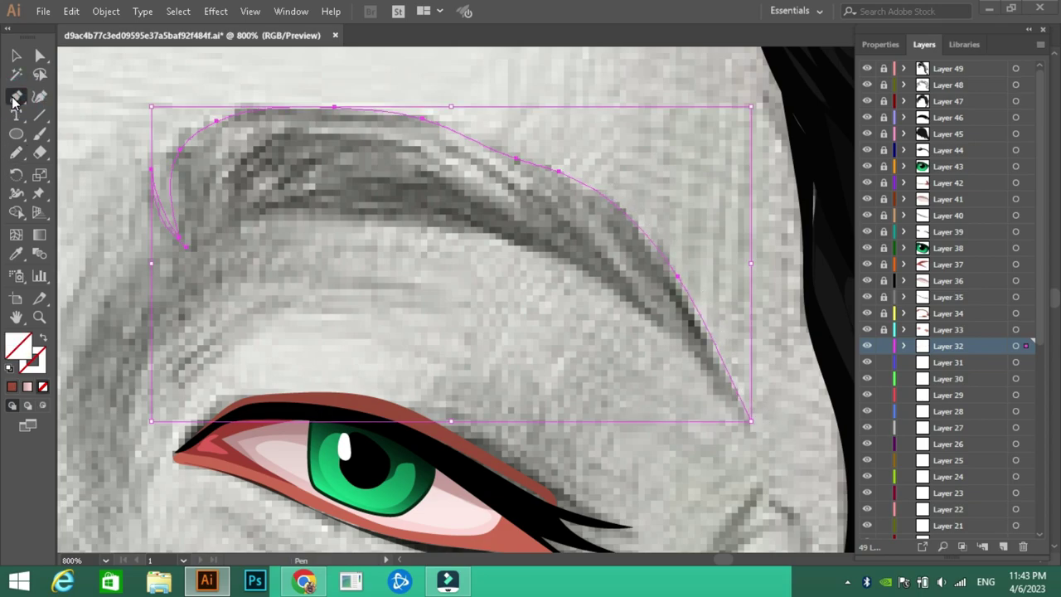
click(752, 421)
drag(576, 264, 522, 246)
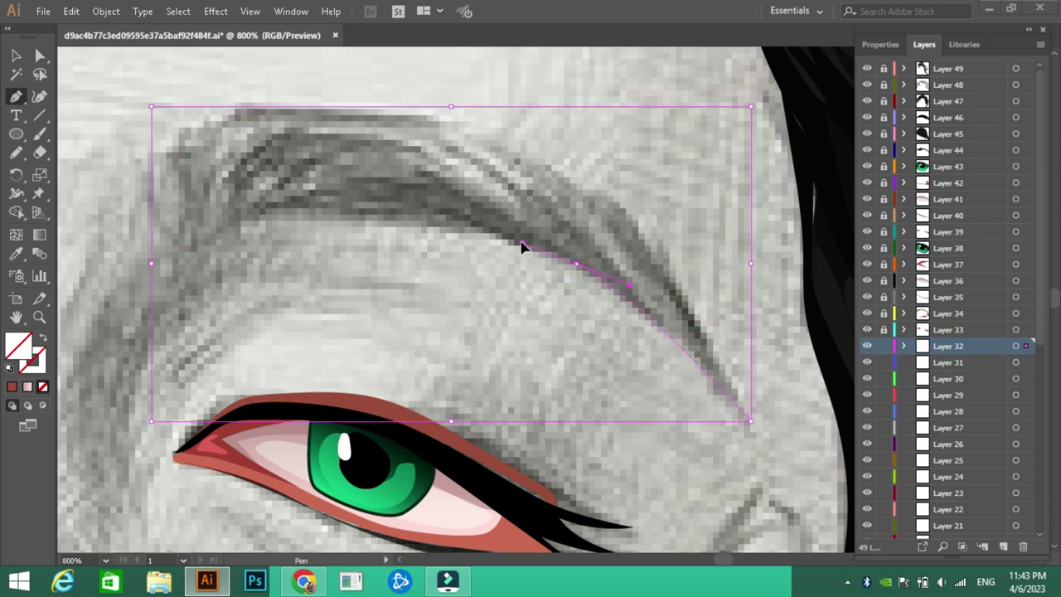
mouse_move(283, 213)
mouse_down()
mouse_move(228, 223)
mouse_move(213, 244)
mouse_up()
key(n)
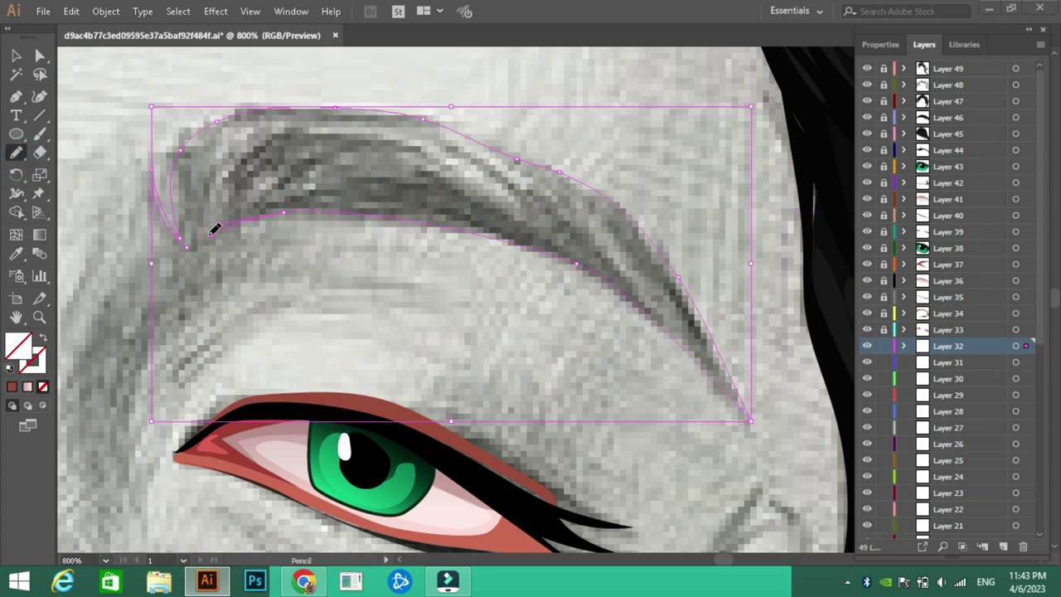
Fill the eyebrow shape with the hair's black and sketch a hair-strand shape inside it
click(16, 255)
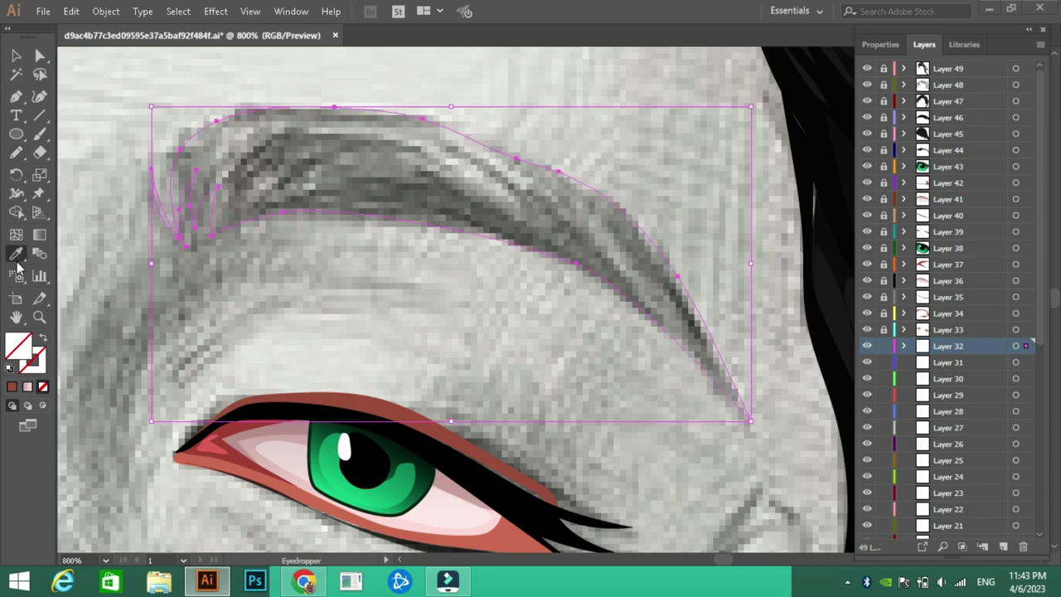
click(465, 471)
click(16, 54)
click(280, 264)
key(n)
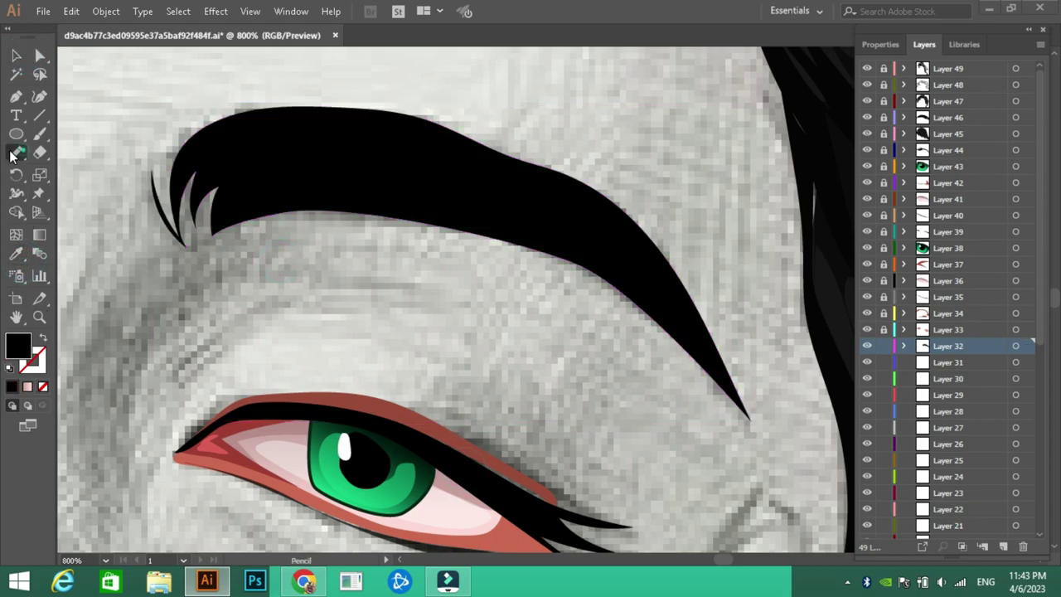
mouse_move(223, 220)
mouse_down()
mouse_move(558, 236)
mouse_move(450, 208)
mouse_move(239, 207)
mouse_move(431, 183)
mouse_move(264, 174)
mouse_move(226, 214)
mouse_up()
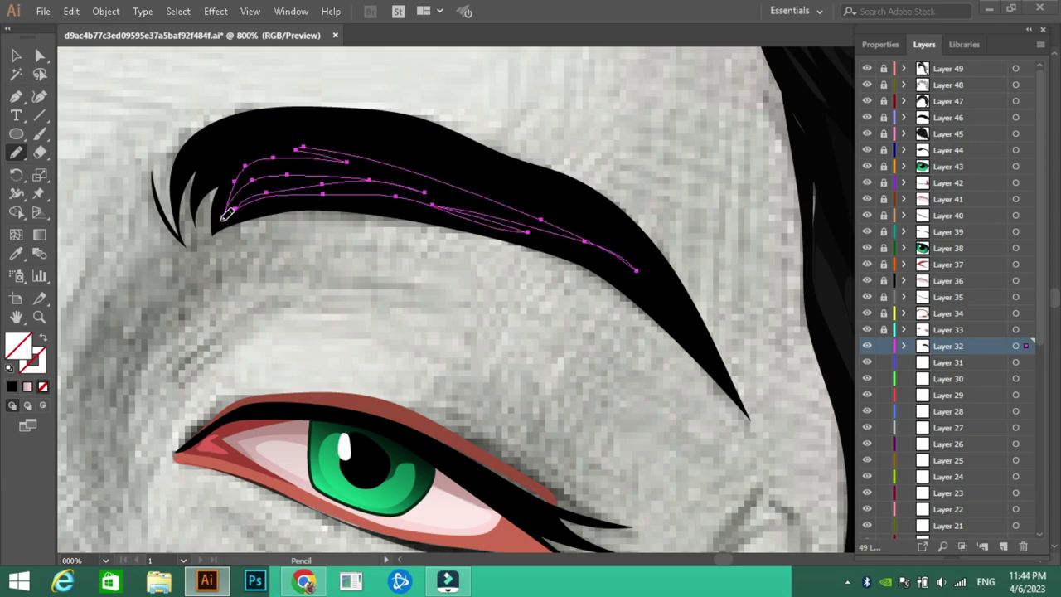
Set the hair strand's fill colour to #141413
double_click(11, 388)
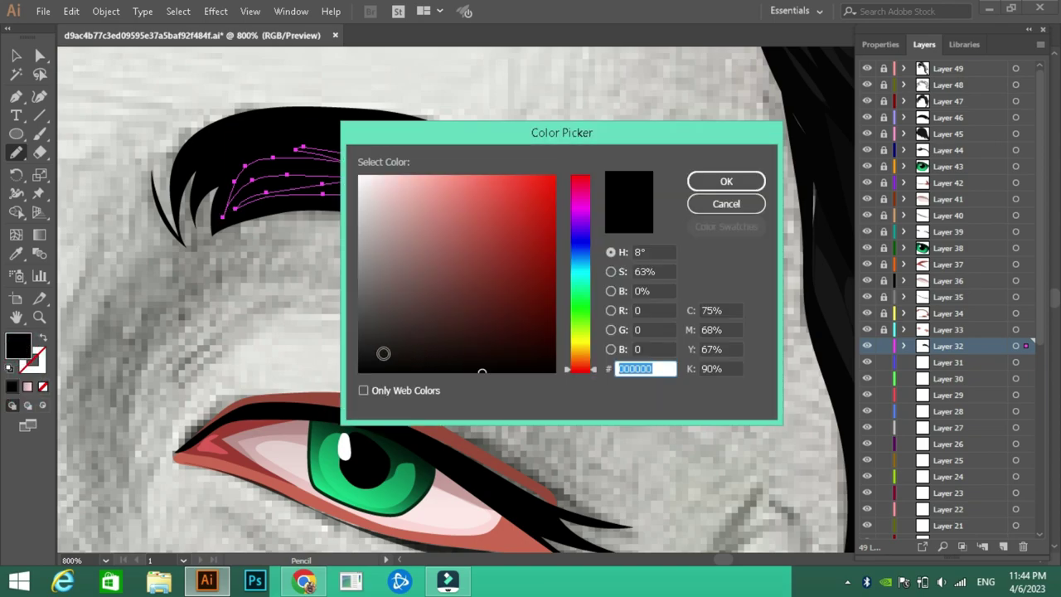
click(365, 355)
click(726, 180)
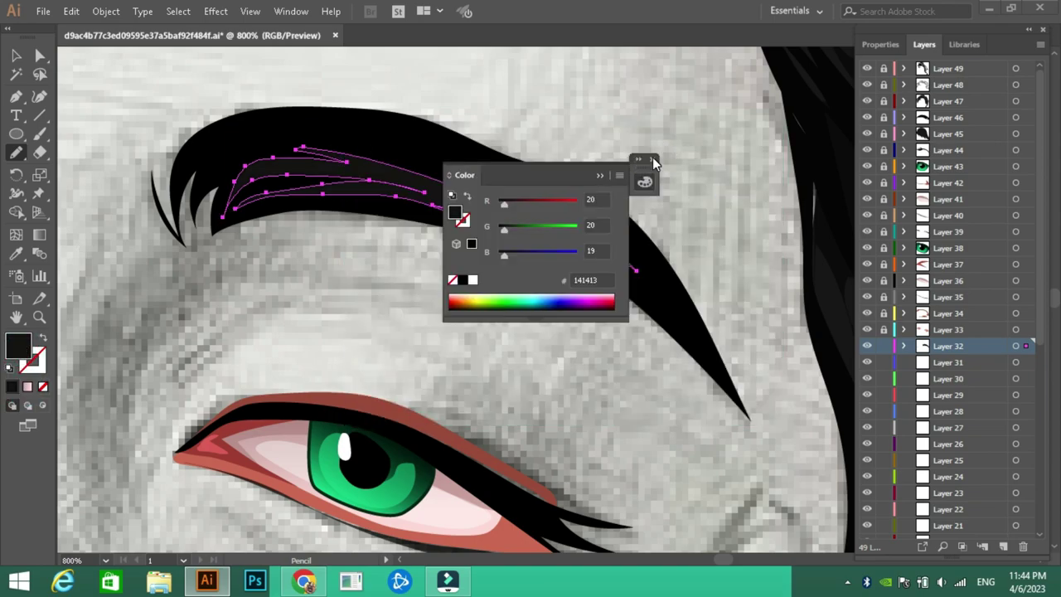
click(654, 160)
drag(422, 174, 671, 174)
Lower the strand's opacity to 65% and deselect it
click(16, 252)
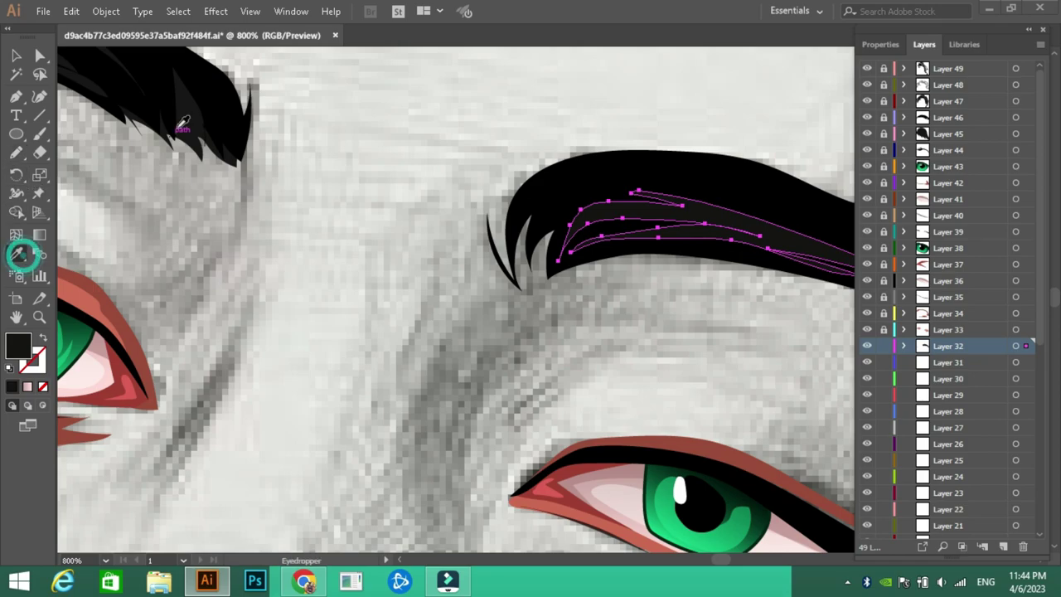
click(185, 106)
click(880, 44)
click(964, 261)
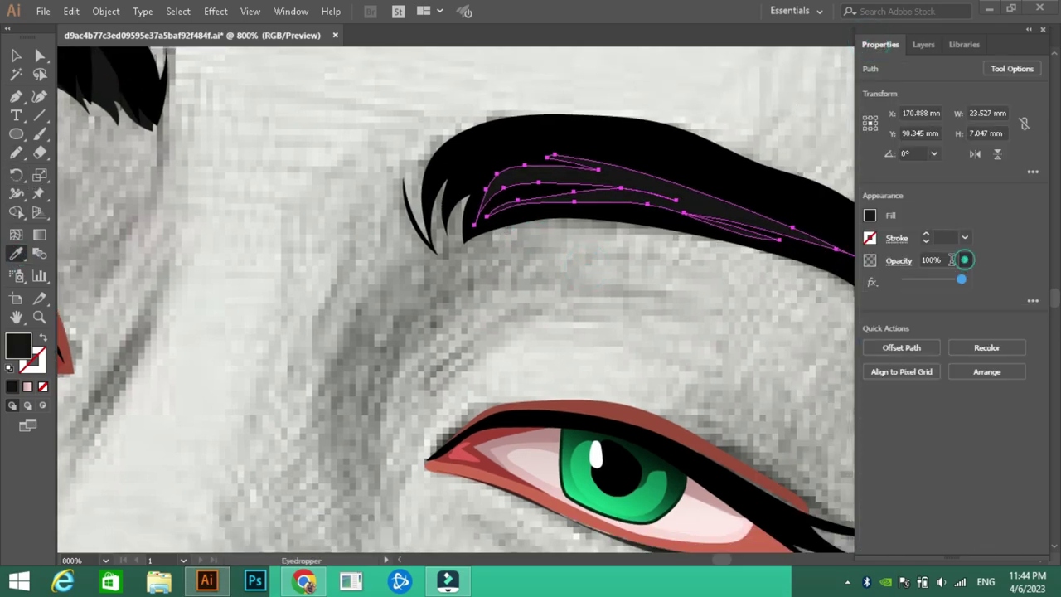
drag(963, 282, 945, 282)
click(16, 55)
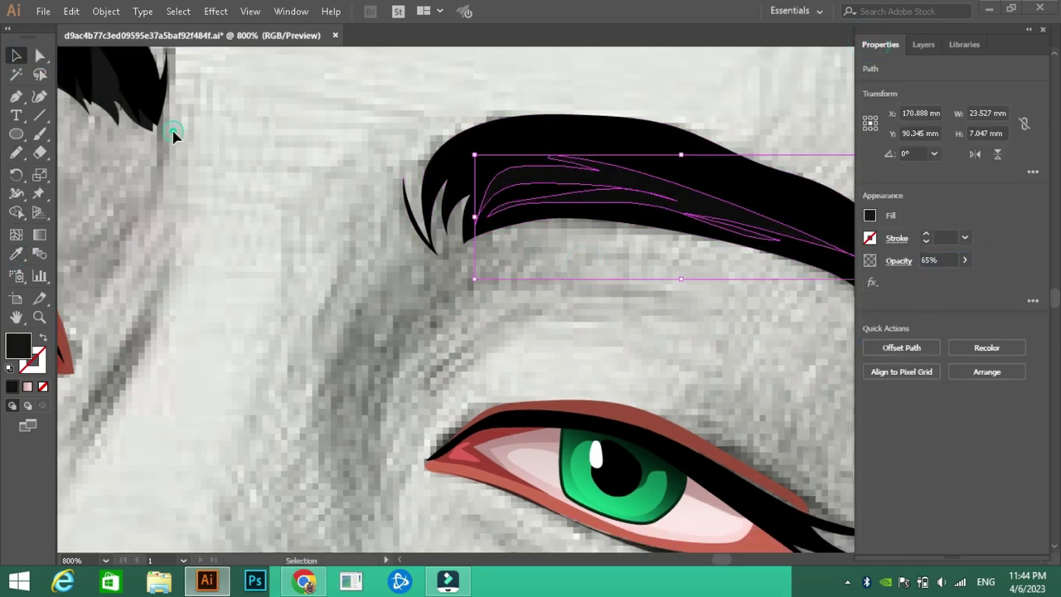
click(166, 129)
click(106, 560)
Fit the artboard in view and hide Layer 1, the pencil sketch, in the Layers panel
click(710, 260)
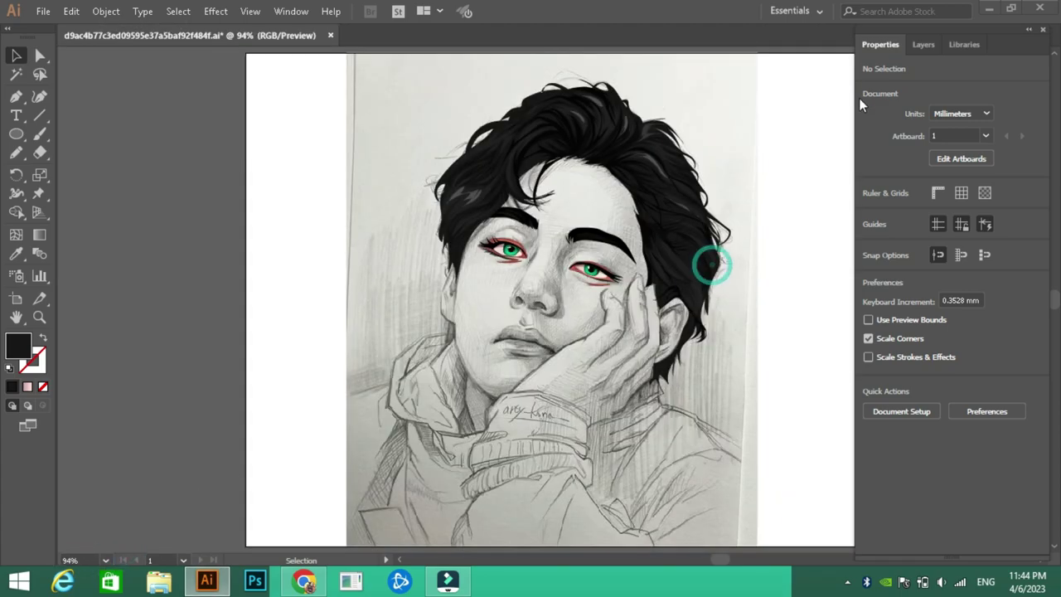
click(924, 44)
scroll(914, 153, down, 3)
scroll(883, 483, down, 3)
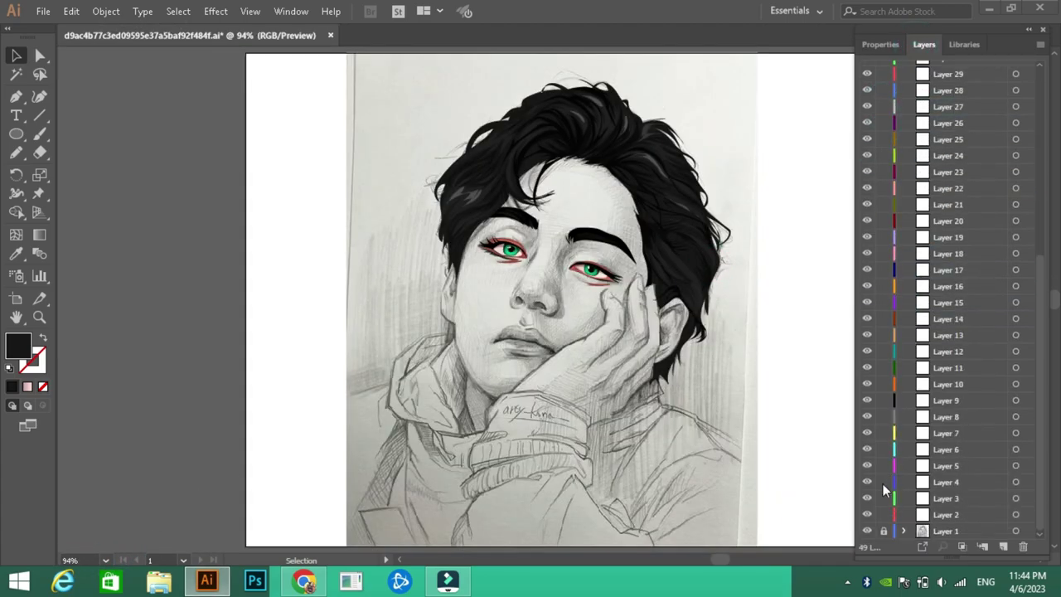
click(868, 532)
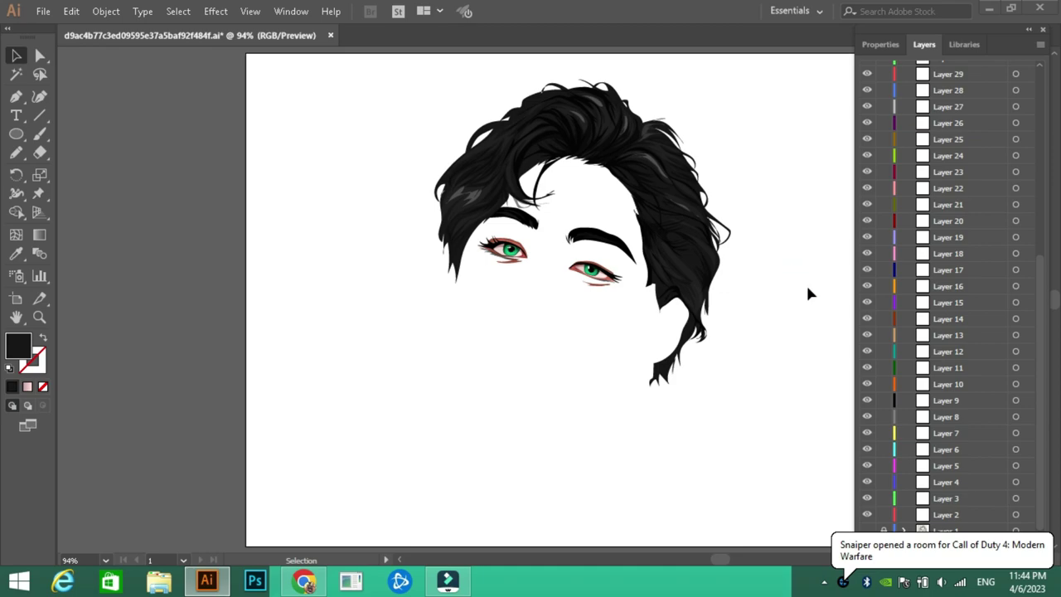